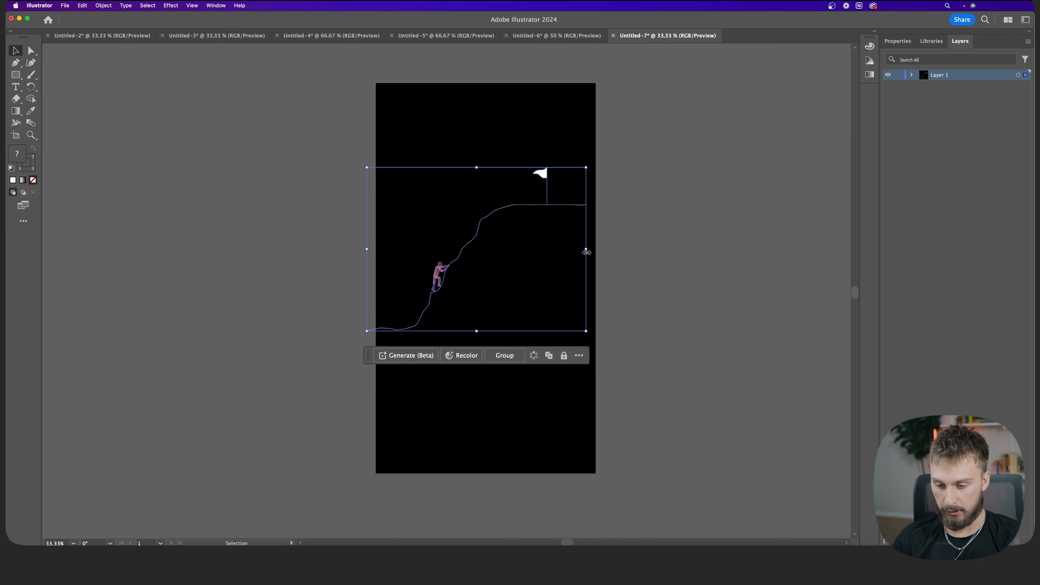
{"action": "scroll", "coordinate": [492, 287], "scroll_direction": "up", "scroll_amount": 5}
{"action": "key", "text": "."}
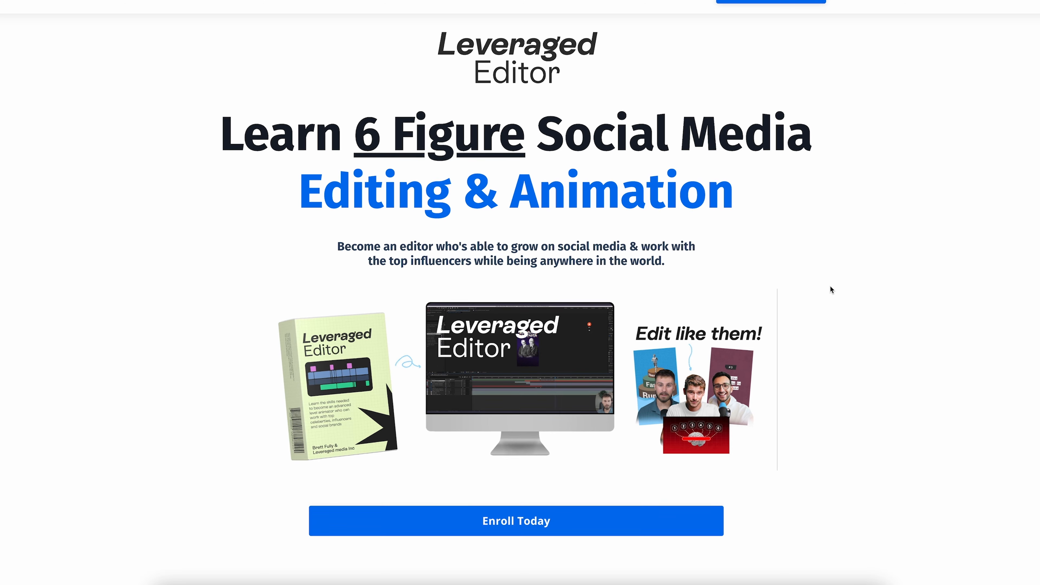
{"action": "scroll", "coordinate": [830, 287], "scroll_direction": "down", "scroll_amount": 6}
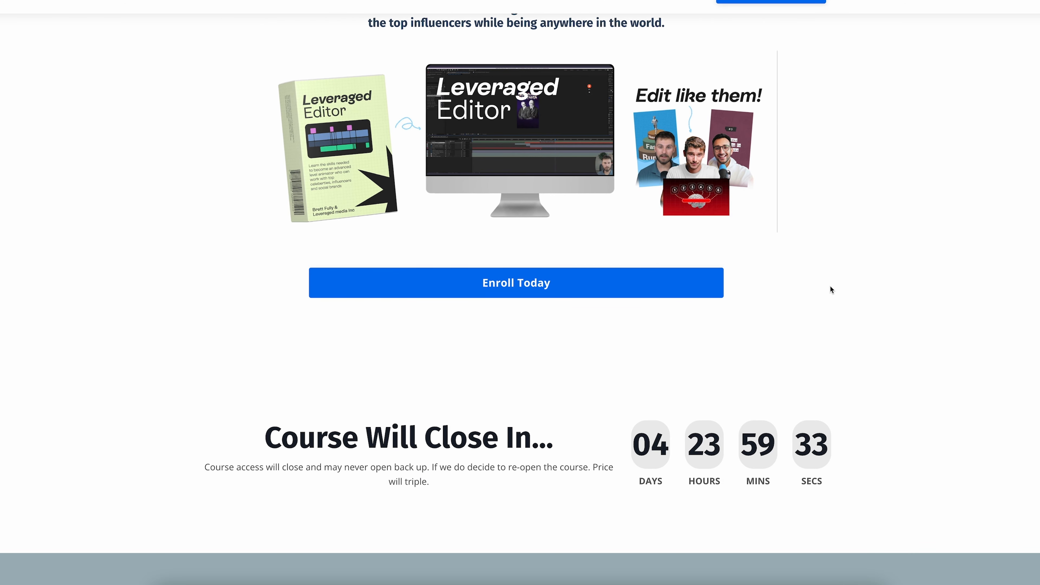
{"action": "scroll", "coordinate": [830, 286], "scroll_direction": "down", "scroll_amount": 15}
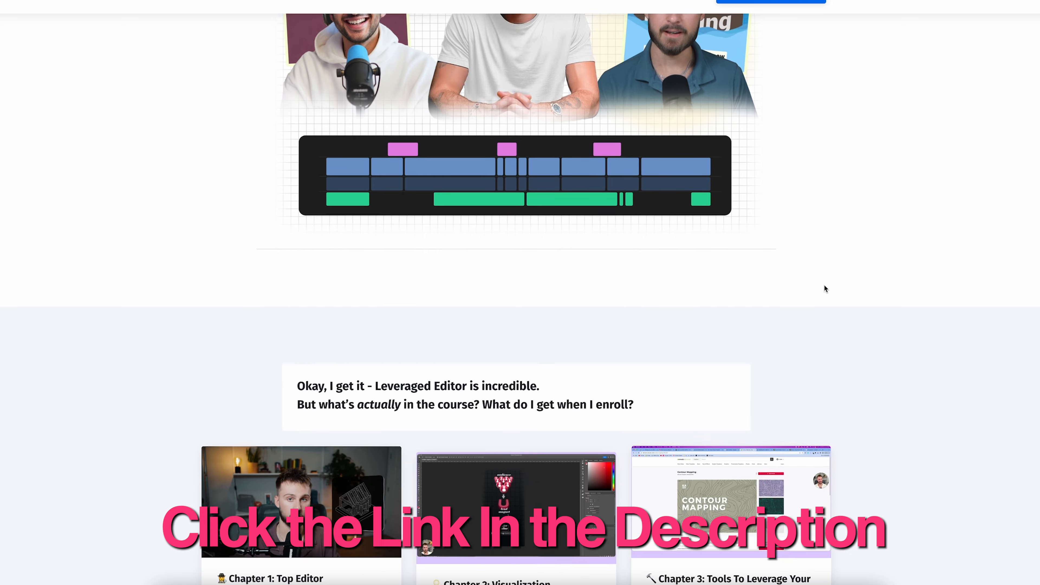
{"action": "scroll", "coordinate": [824, 286], "scroll_direction": "down", "scroll_amount": 8}
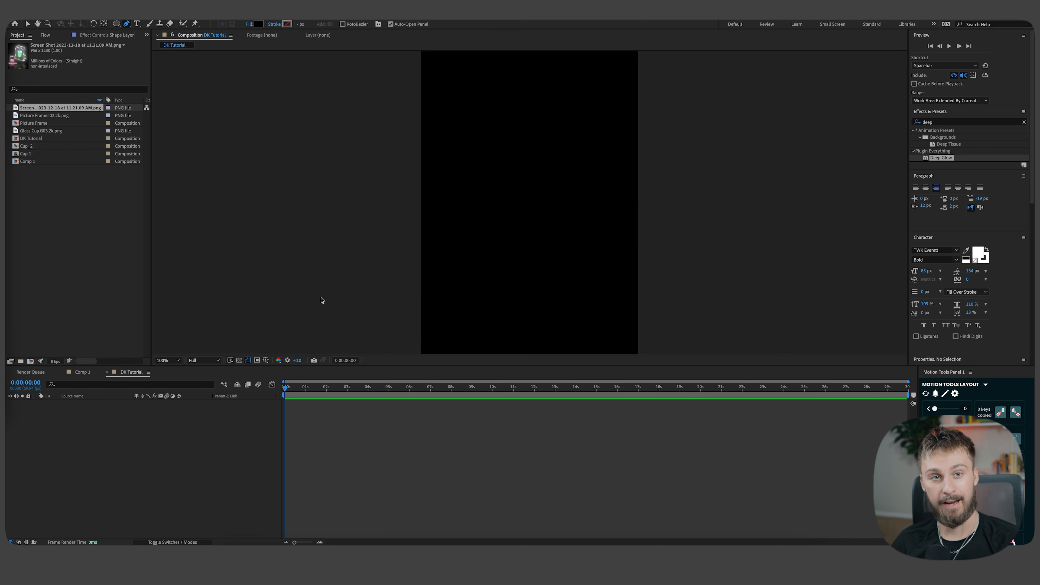
{"action": "scroll", "coordinate": [384, 288], "scroll_direction": "down", "scroll_amount": 1}
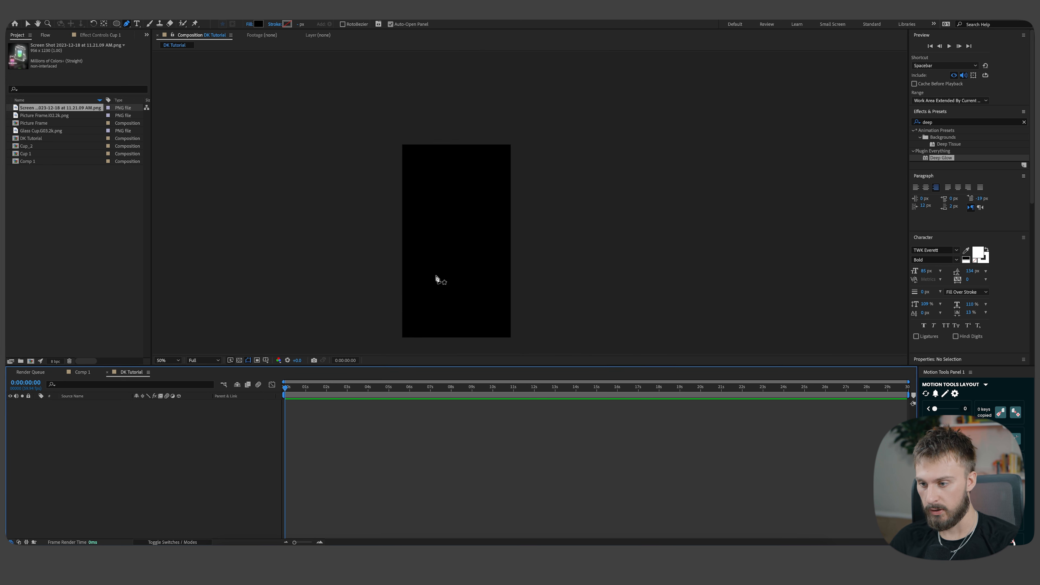
{"action": "scroll", "coordinate": [429, 259], "scroll_direction": "up", "scroll_amount": 1}
{"action": "scroll", "coordinate": [432, 261], "scroll_direction": "down", "scroll_amount": 1}
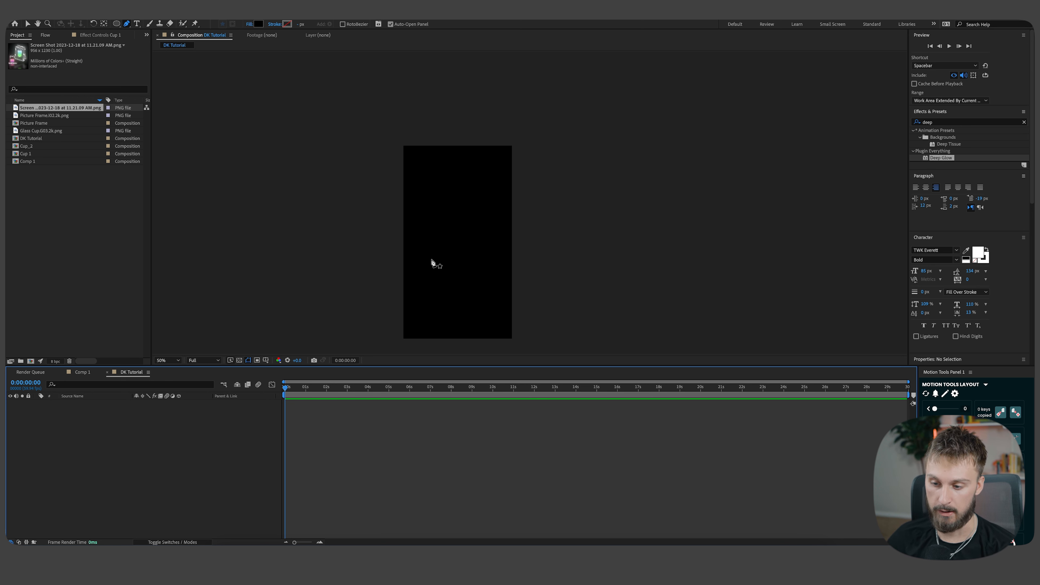
Add the Glass Cup.G03.2k.png image to the DK Tutorial composition.
{"action": "key", "text": "v"}
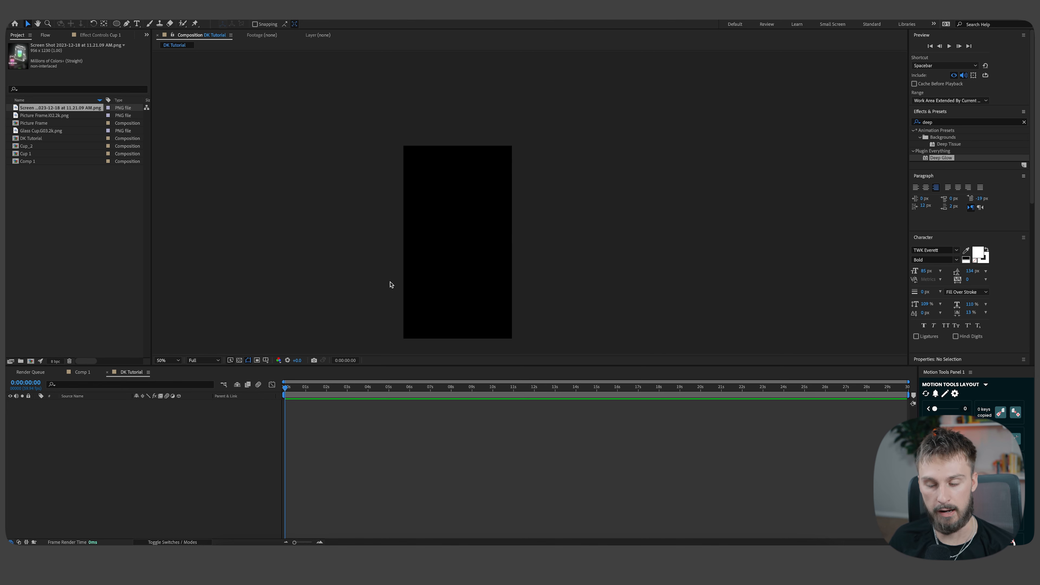
{"action": "left_click", "coordinate": [67, 123]}
{"action": "left_click", "coordinate": [62, 132]}
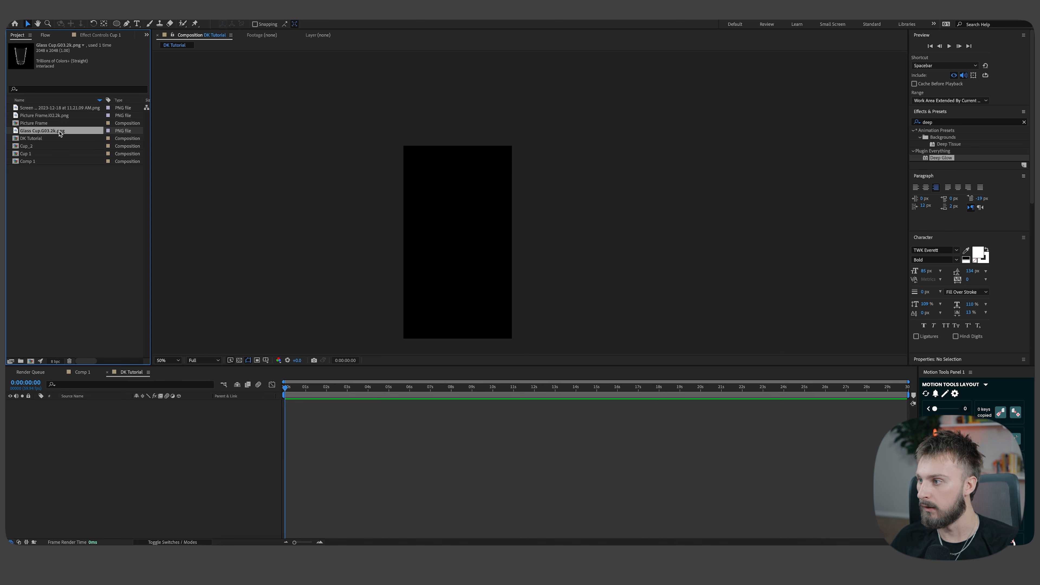
{"action": "left_click_drag", "start_coordinate": [55, 132], "coordinate": [466, 244]}
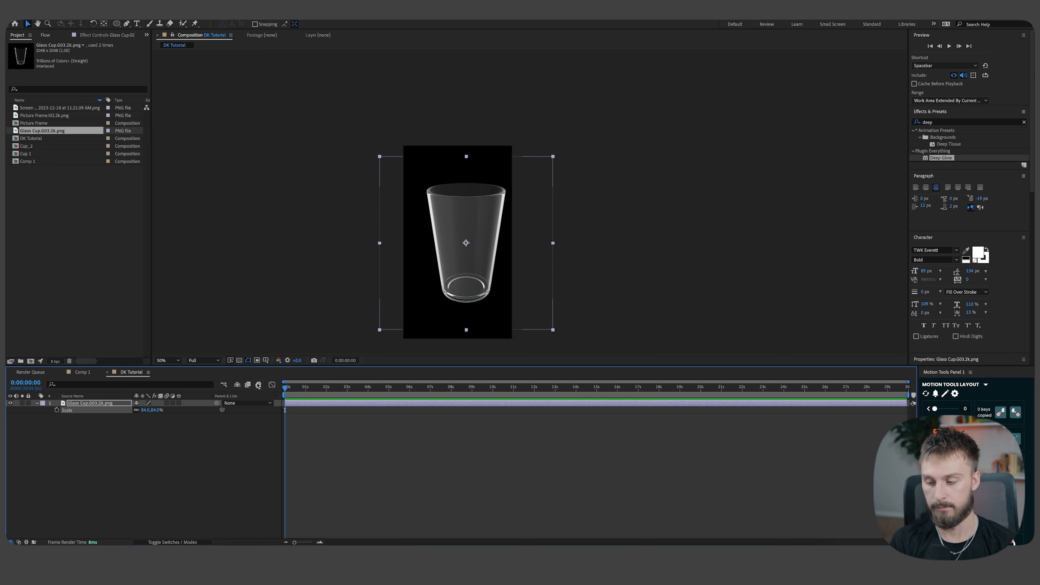
Scale the glass cup layer down to 26%.
{"action": "key", "text": "s"}
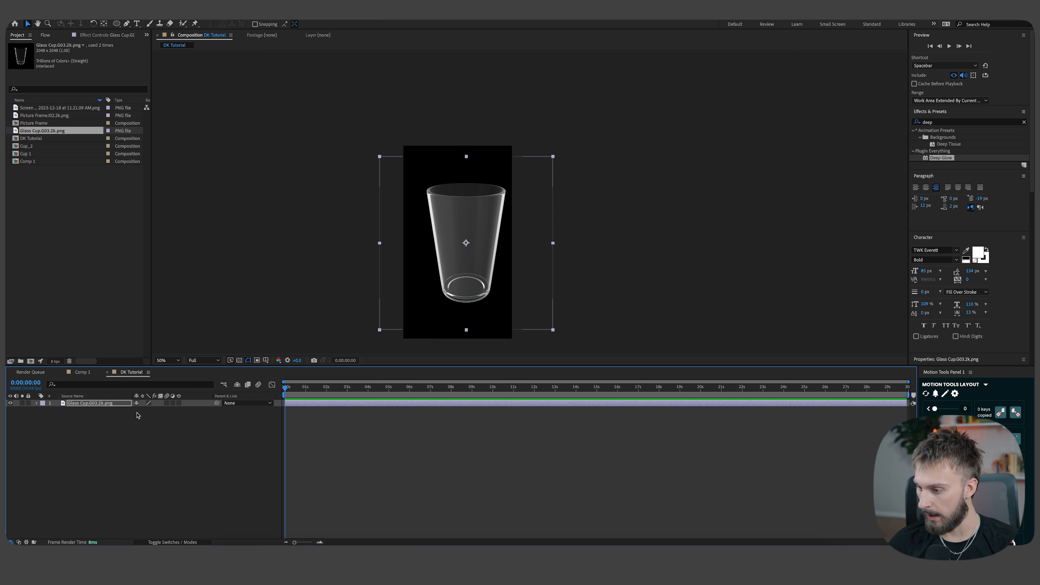
{"action": "key", "text": "s"}
{"action": "left_click_drag", "start_coordinate": [144, 417], "coordinate": [117, 417]}
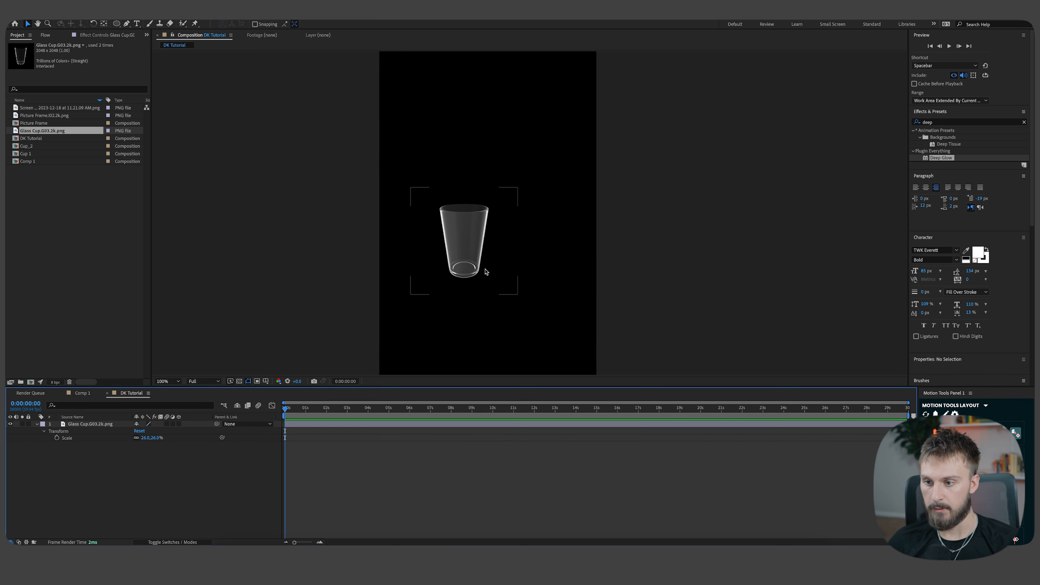
Trace the cup with the Pen tool from the rim's left edge, around the curved base and up to the rim's right edge.
{"action": "scroll", "coordinate": [473, 225], "scroll_direction": "up", "scroll_amount": 1}
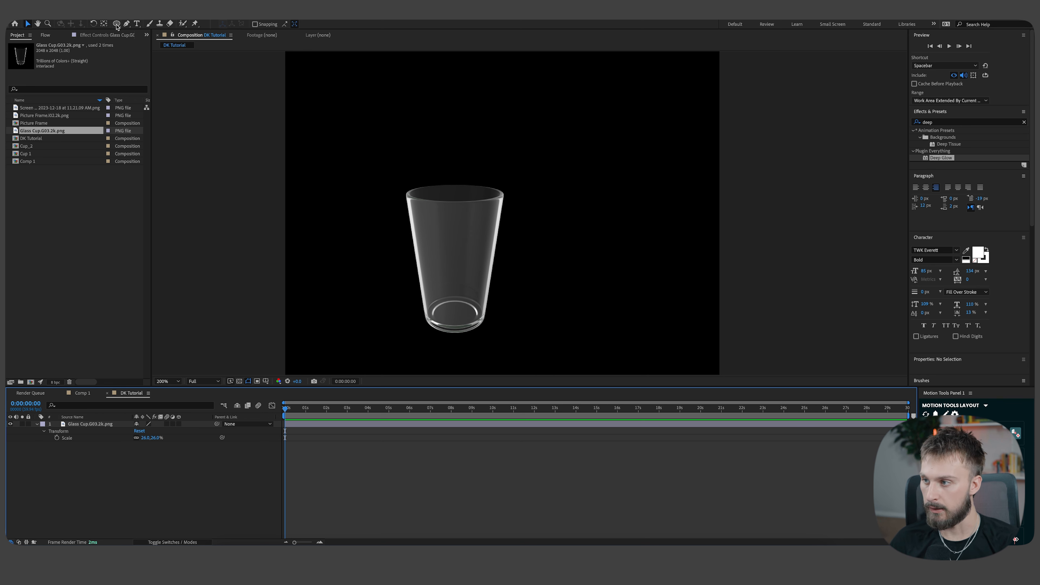
{"action": "left_click", "coordinate": [126, 27]}
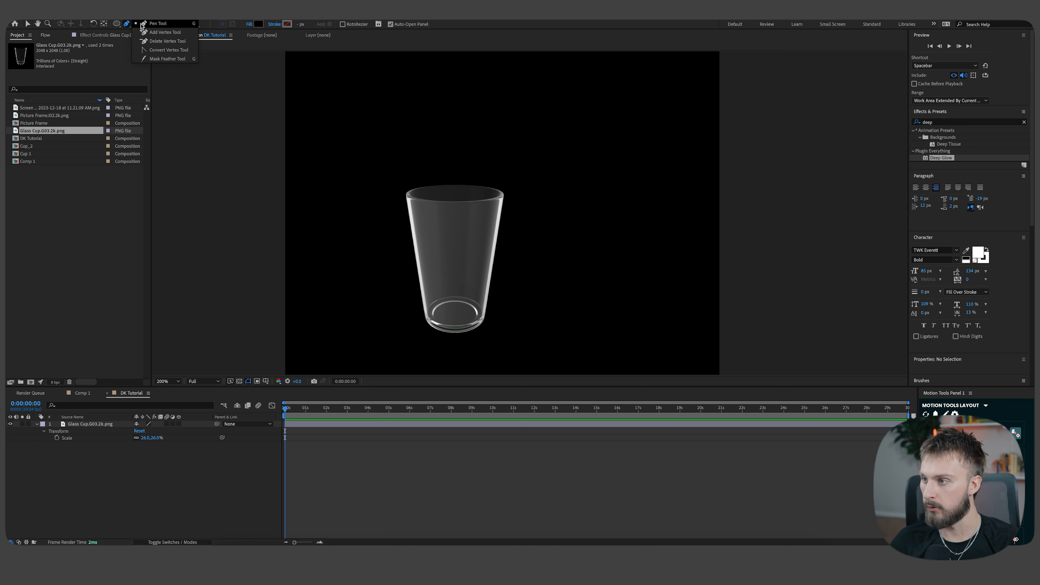
{"action": "scroll", "coordinate": [420, 191], "scroll_direction": "down", "scroll_amount": 3}
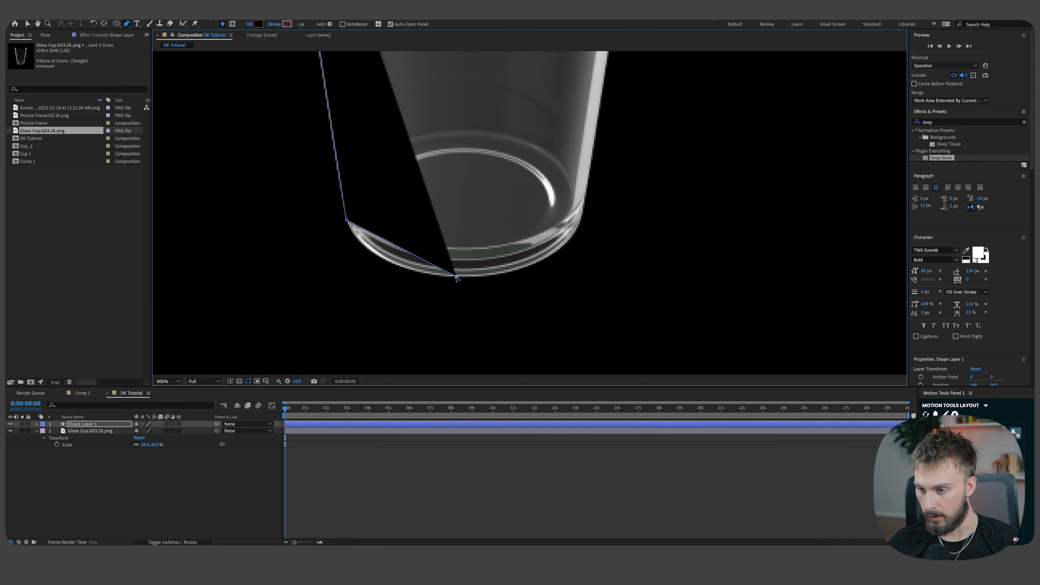
{"action": "left_click_drag", "start_coordinate": [457, 278], "coordinate": [549, 279]}
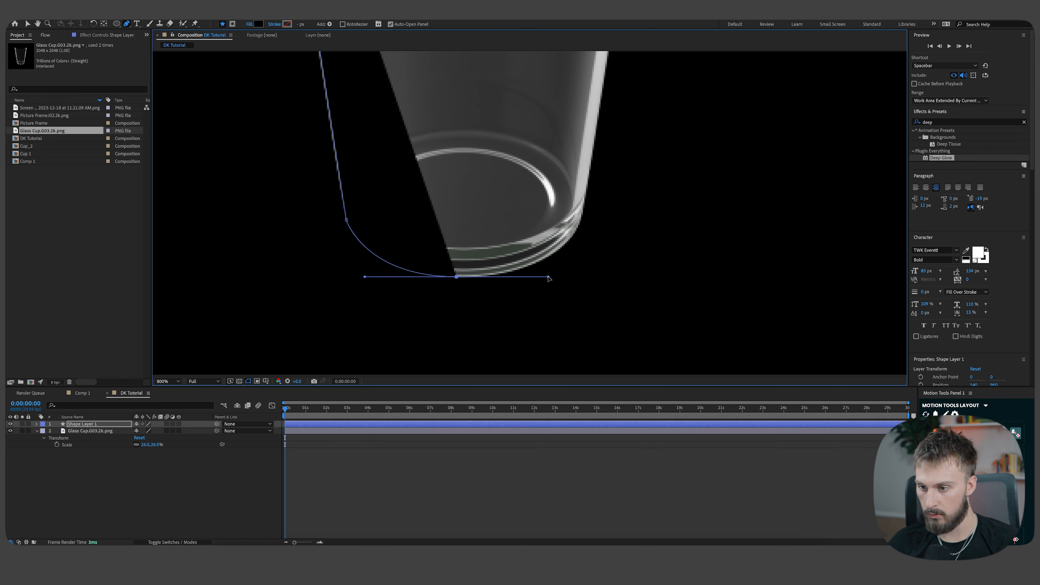
{"action": "left_click", "coordinate": [584, 213]}
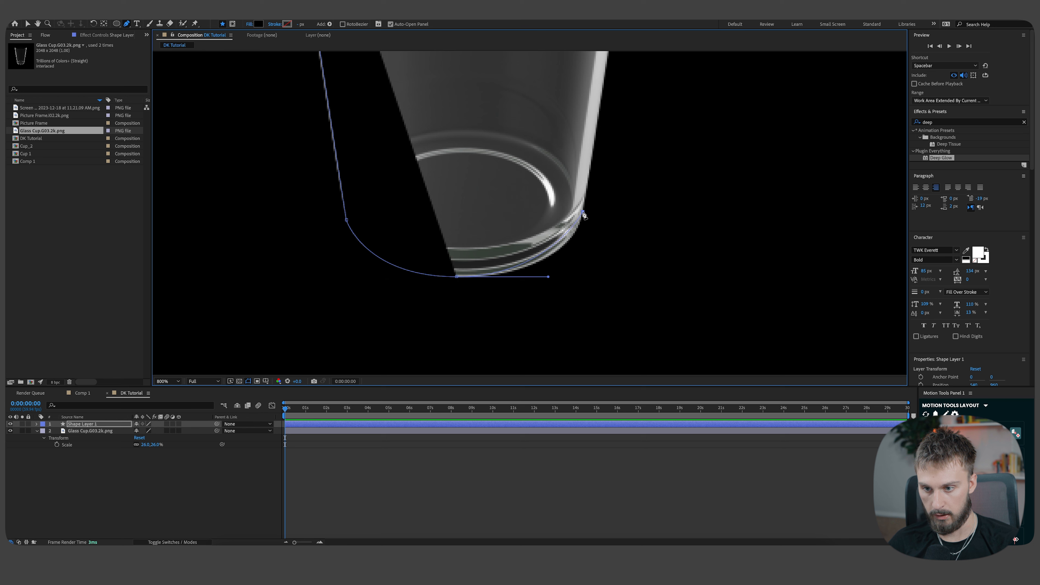
{"action": "left_click_drag", "start_coordinate": [585, 215], "coordinate": [592, 188]}
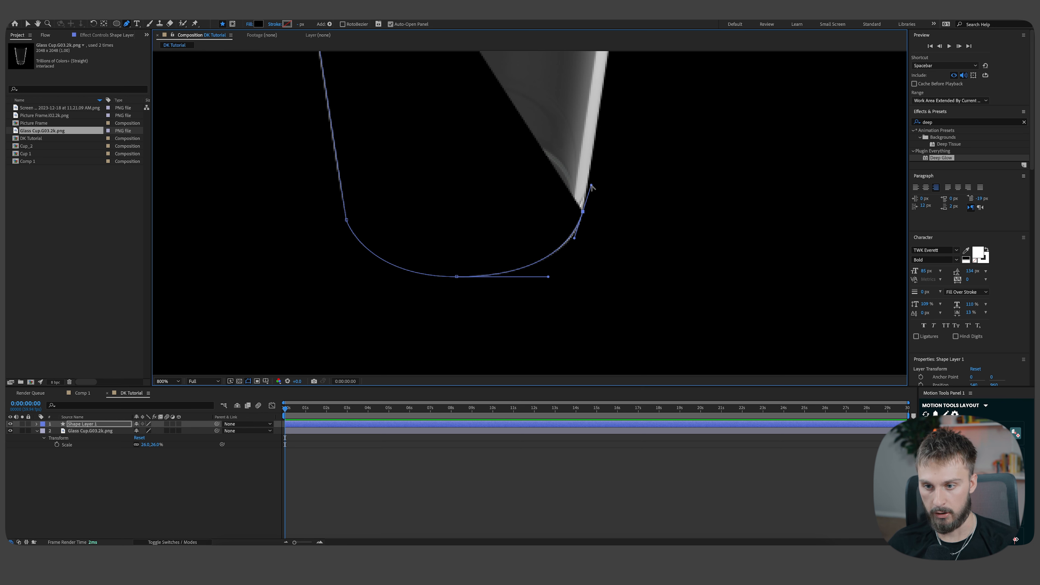
{"action": "left_click_drag", "start_coordinate": [592, 188], "coordinate": [589, 177]}
{"action": "scroll", "coordinate": [553, 175], "scroll_direction": "down", "scroll_amount": 2}
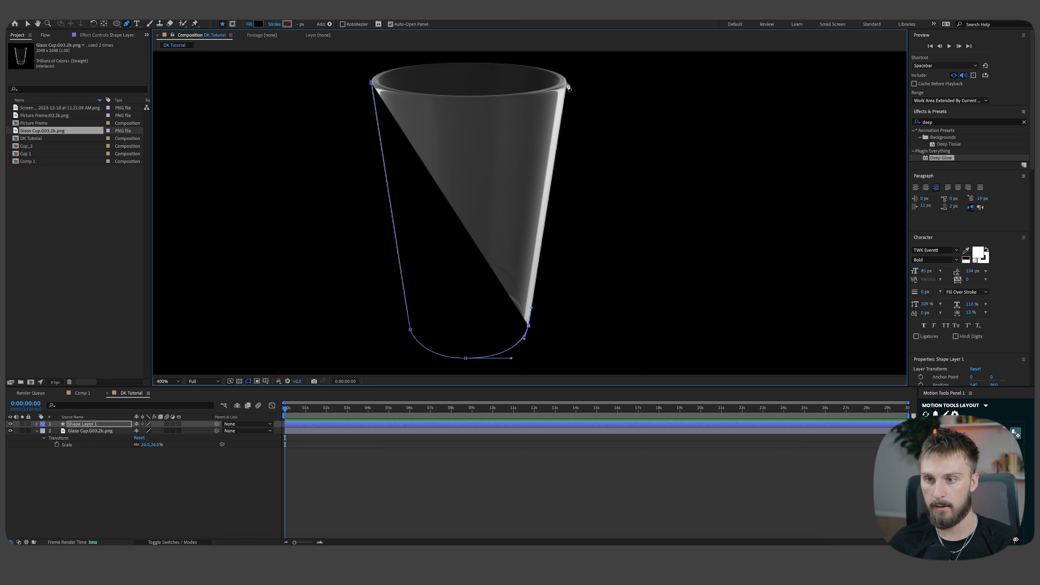
{"action": "left_click", "coordinate": [567, 83]}
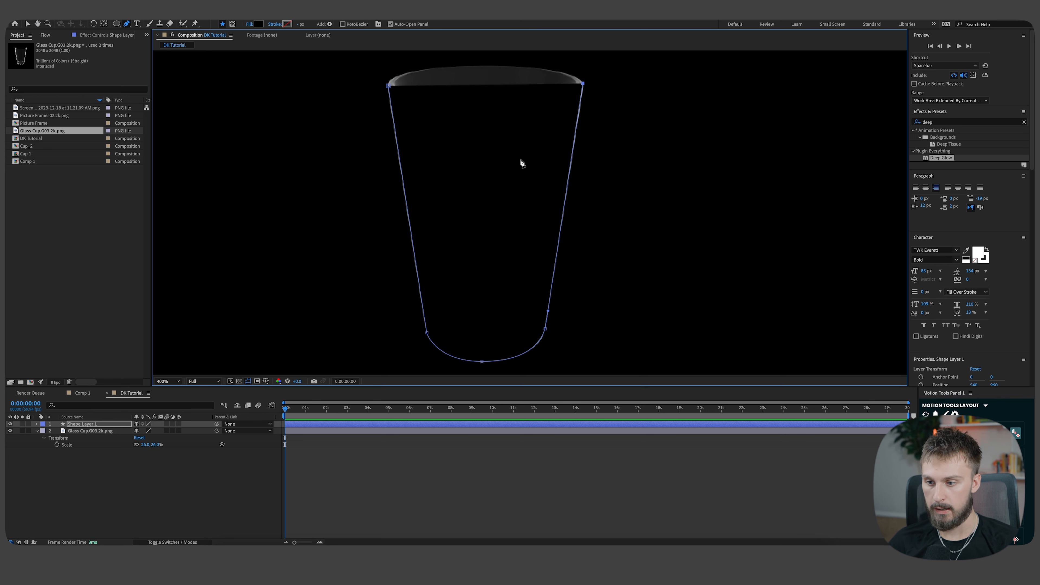
{"action": "scroll", "coordinate": [526, 166], "scroll_direction": "down", "scroll_amount": 1}
{"action": "left_click_drag", "start_coordinate": [511, 176], "coordinate": [474, 180]}
{"action": "scroll", "coordinate": [475, 181], "scroll_direction": "up", "scroll_amount": 1}
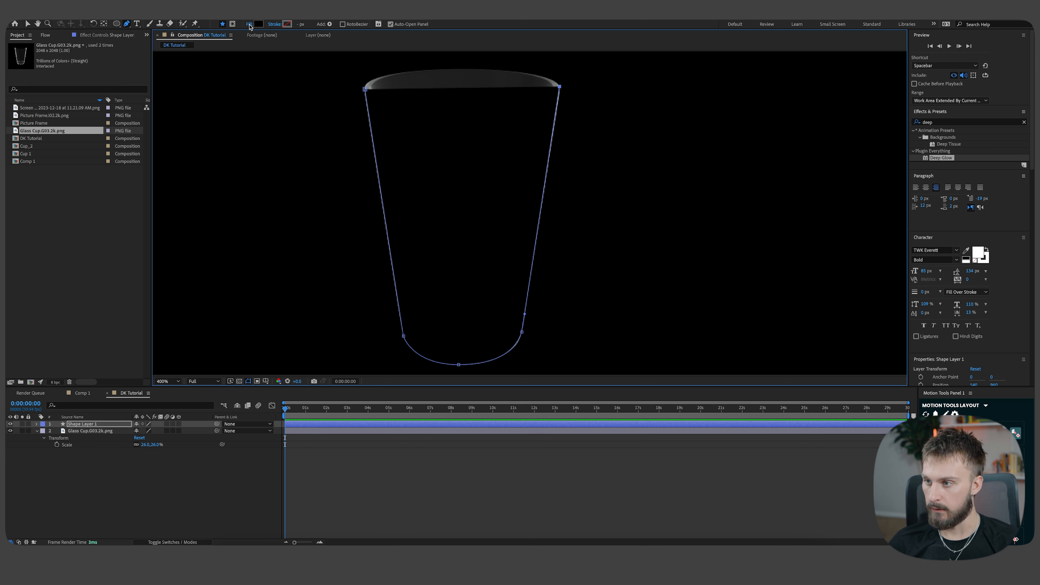
Set the traced cup outline's fill to None and give it a 2 px white stroke.
{"action": "left_click", "coordinate": [249, 25]}
{"action": "left_click", "coordinate": [479, 261]}
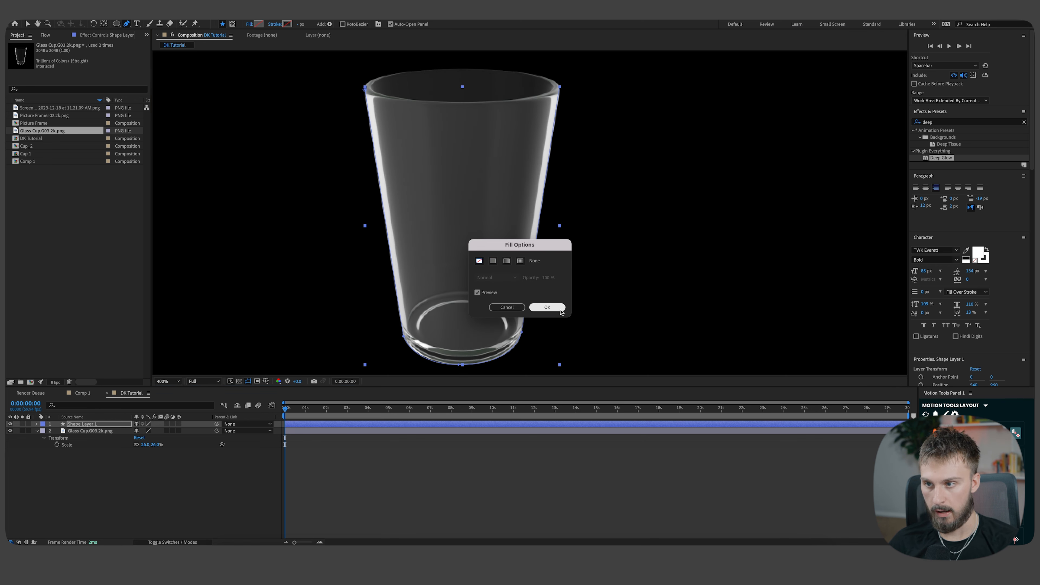
{"action": "left_click", "coordinate": [547, 307]}
{"action": "left_click", "coordinate": [303, 24]}
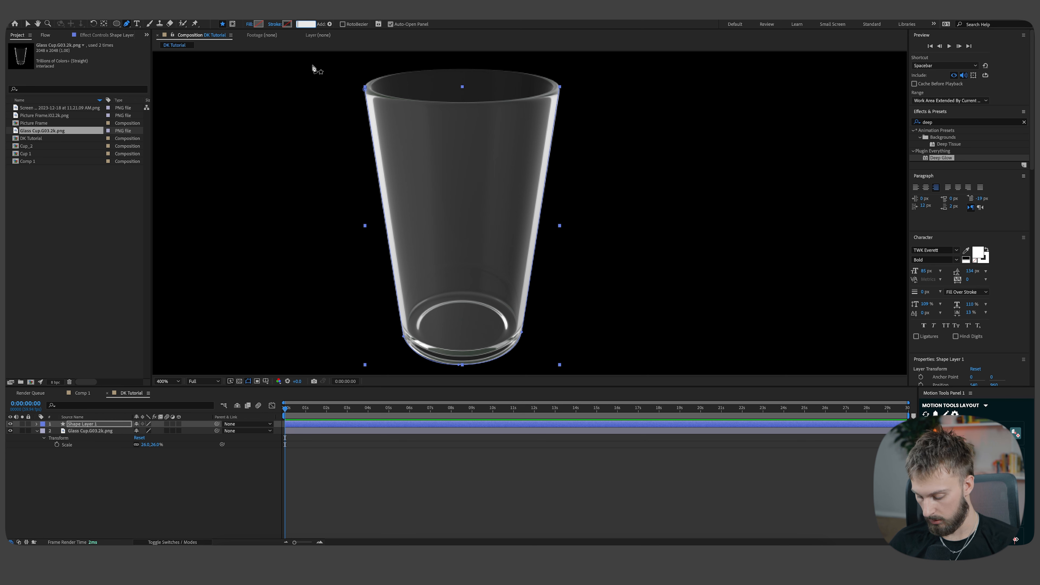
Lower the glass cup image layer's opacity to 31%.
{"action": "left_click", "coordinate": [313, 431]}
{"action": "key", "text": "t"}
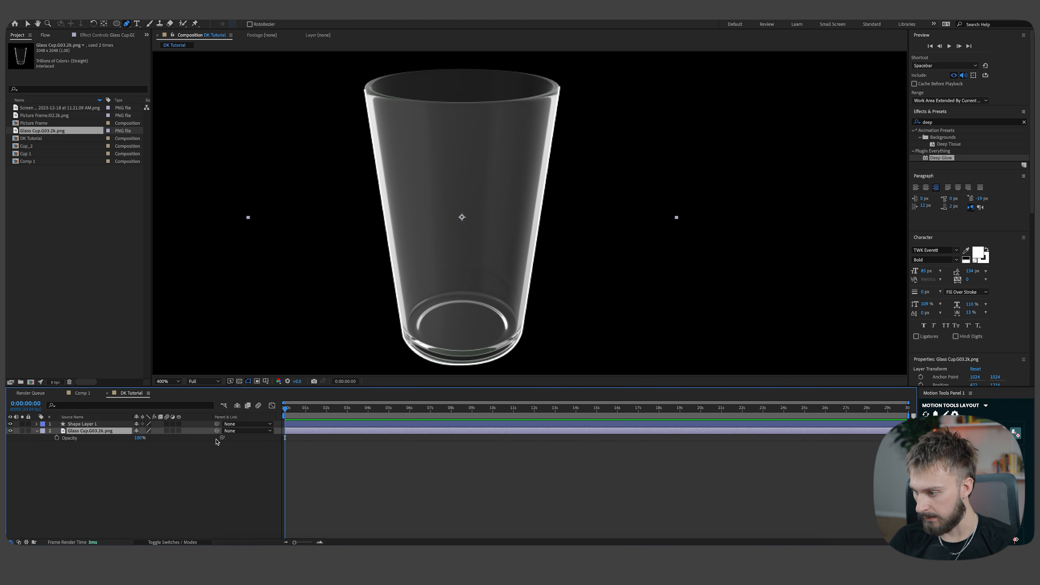
{"action": "left_click_drag", "start_coordinate": [138, 438], "coordinate": [112, 440]}
{"action": "scroll", "coordinate": [483, 250], "scroll_direction": "down", "scroll_amount": 1}
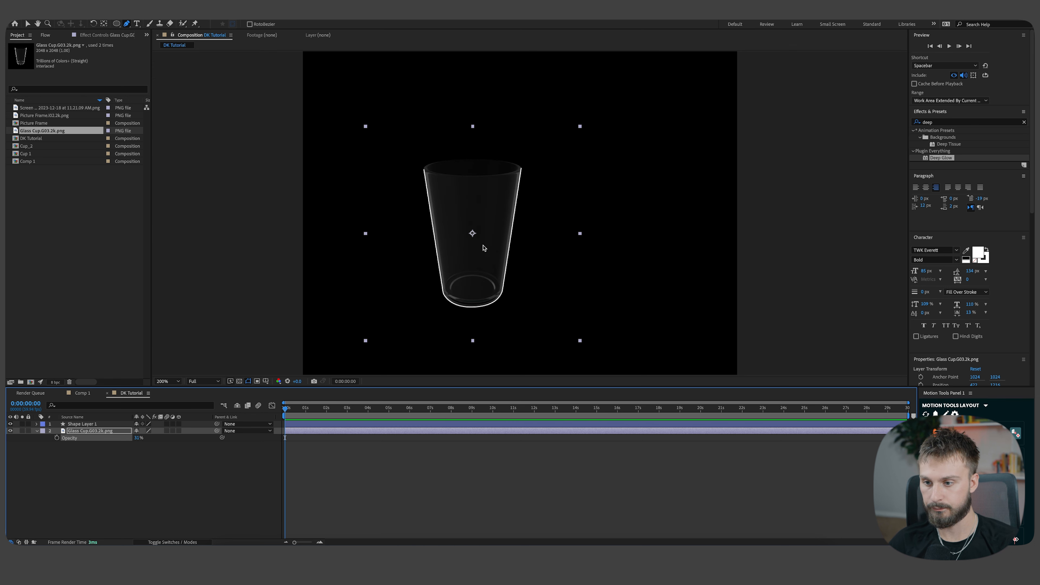
Set the traced cup outline's stroke width to 3 px and deselect the shape.
{"action": "left_click", "coordinate": [321, 424]}
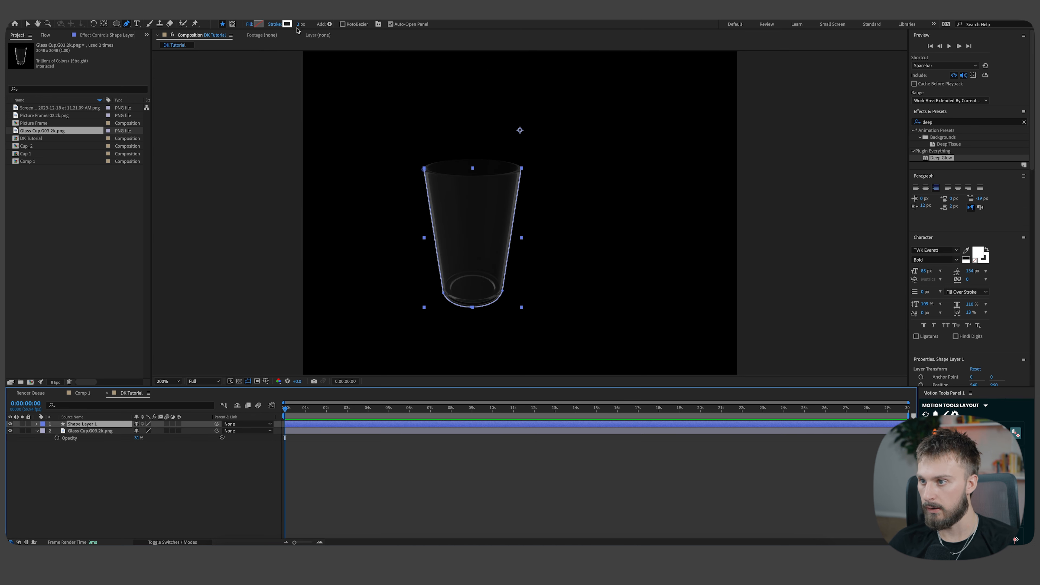
{"action": "left_click", "coordinate": [299, 25]}
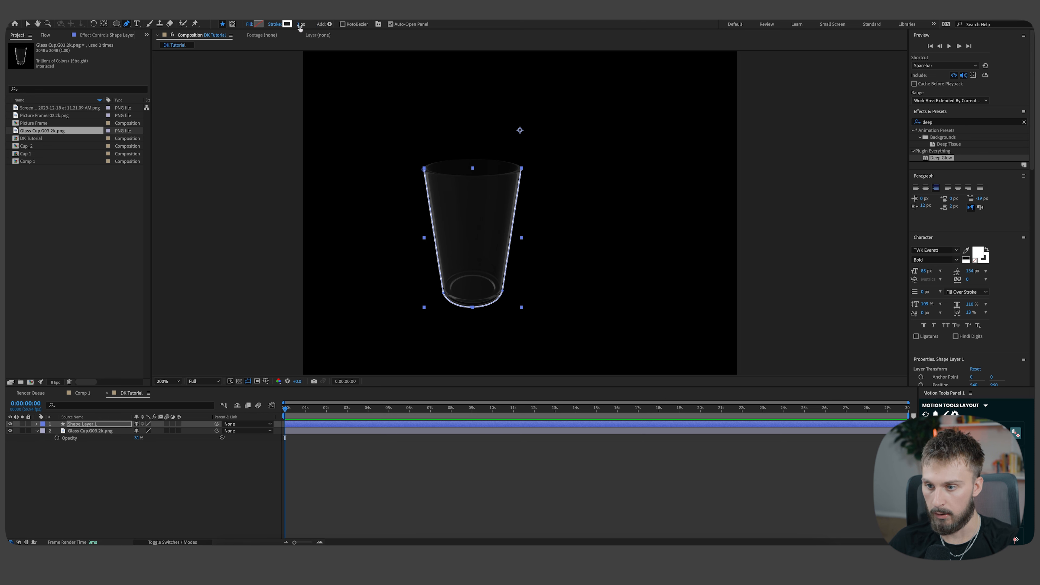
{"action": "left_click", "coordinate": [448, 482]}
Draw an unfilled ellipse with a white stroke over the cup's rim using the Ellipse tool.
{"action": "key", "text": "h"}
{"action": "scroll", "coordinate": [471, 266], "scroll_direction": "up", "scroll_amount": 2}
{"action": "mouse_move", "coordinate": [469, 270]}
{"action": "left_mouse_down"}
{"action": "mouse_move", "coordinate": [448, 269]}
{"action": "mouse_move", "coordinate": [443, 295]}
{"action": "left_mouse_up"}
{"action": "left_click_drag", "start_coordinate": [444, 136], "coordinate": [443, 180]}
{"action": "key", "text": "g"}
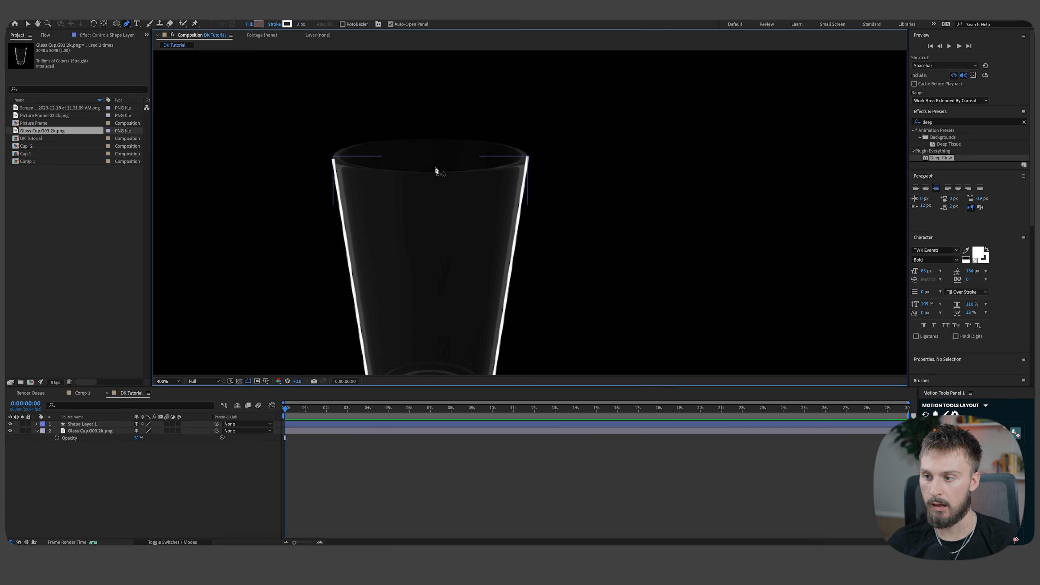
{"action": "left_click", "coordinate": [117, 25]}
{"action": "left_click", "coordinate": [117, 25]}
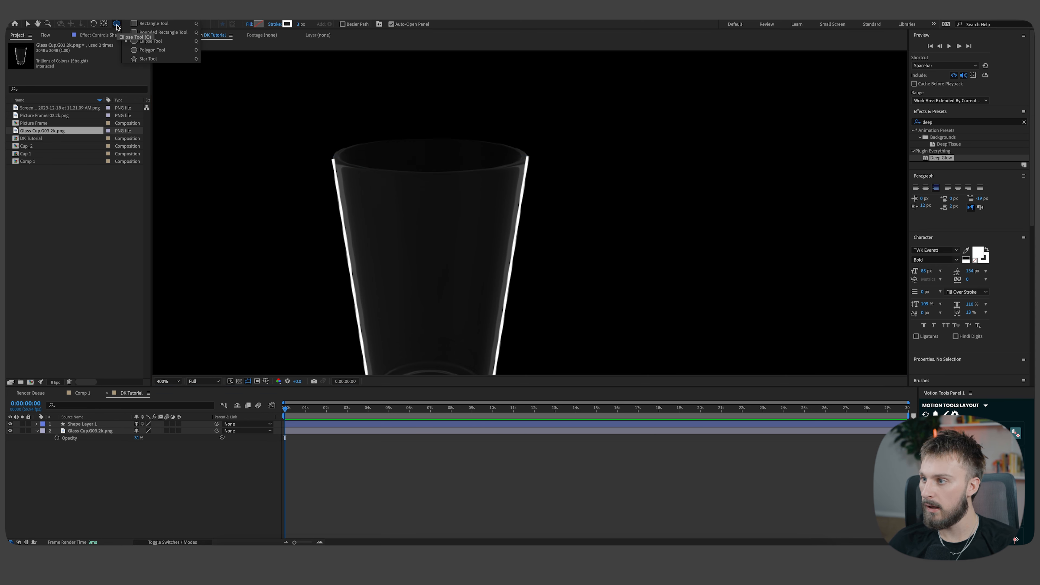
{"action": "left_click", "coordinate": [150, 41]}
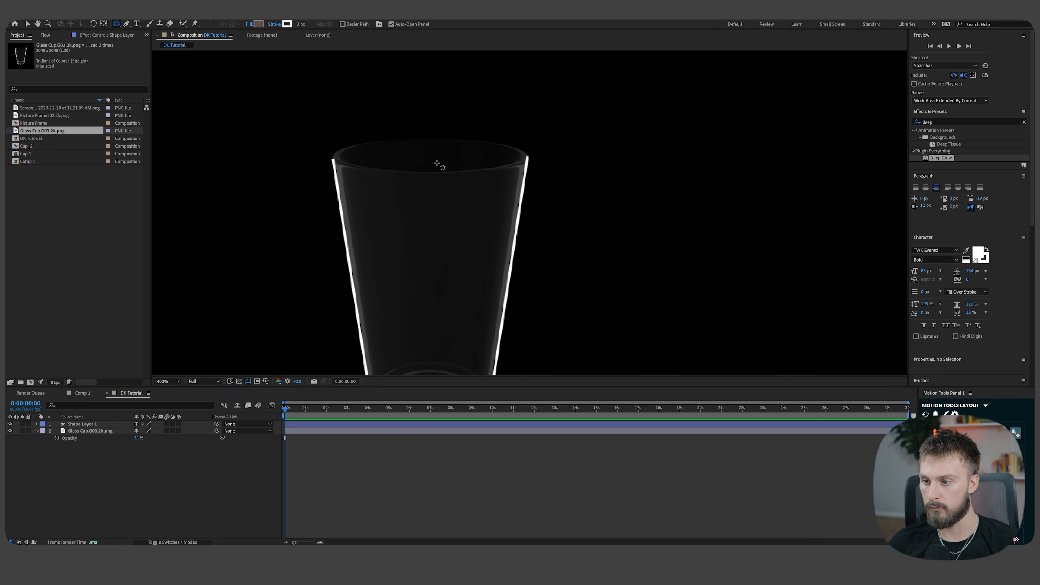
{"action": "left_click_drag", "start_coordinate": [330, 138], "coordinate": [527, 175]}
Narrow the rim ellipse slightly and shift it so its ends line up with the outline's sides.
{"action": "scroll", "coordinate": [318, 152], "scroll_direction": "up", "scroll_amount": 1}
{"action": "key", "text": "v"}
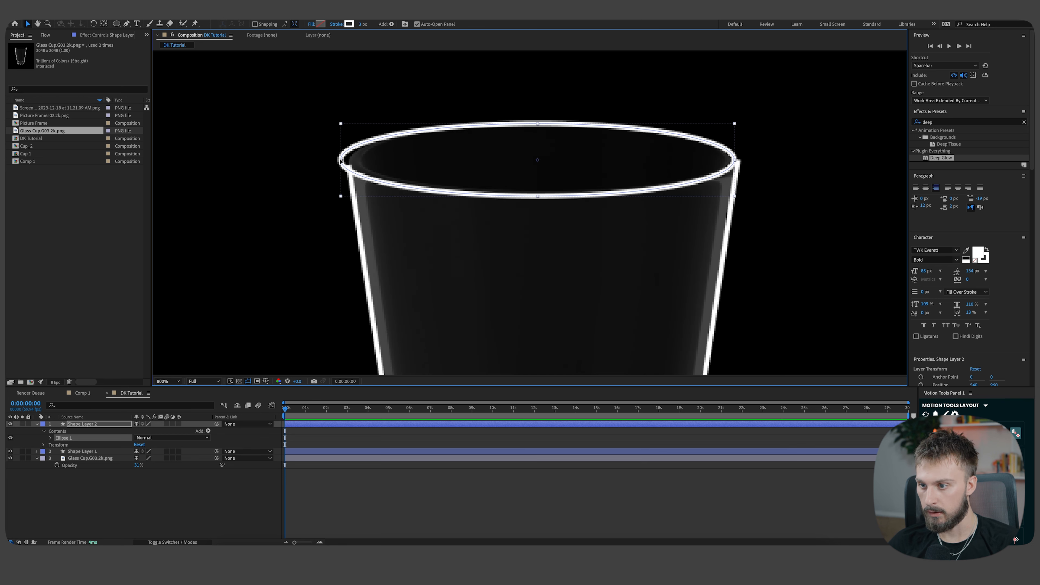
{"action": "left_click_drag", "start_coordinate": [340, 160], "coordinate": [343, 161]}
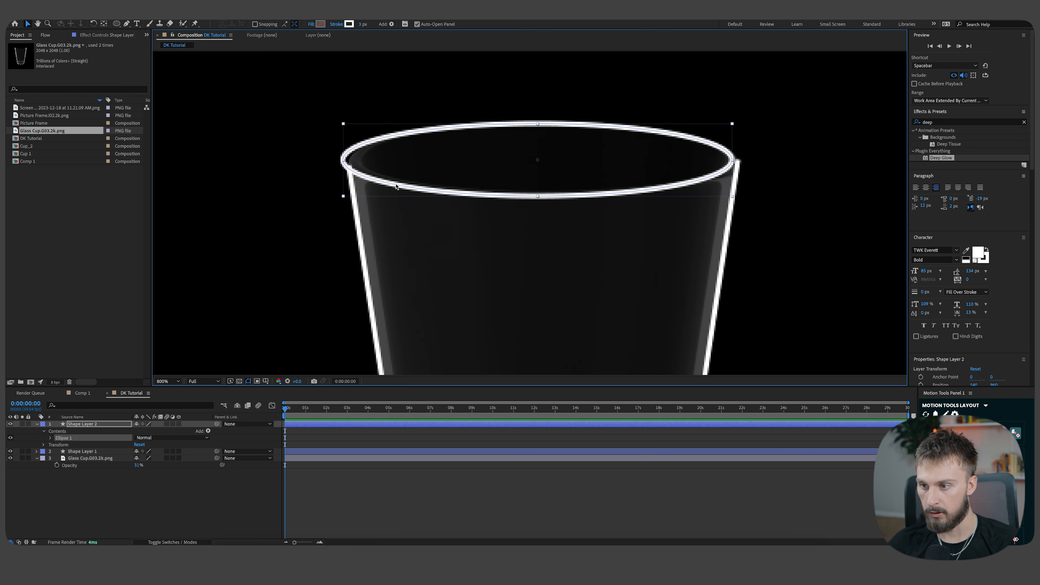
{"action": "left_click_drag", "start_coordinate": [396, 184], "coordinate": [401, 185]}
{"action": "left_click", "coordinate": [556, 182]}
Draw a second, smaller ellipse across the lower part of the cup, just above its base, spanning between the side lines.
{"action": "scroll", "coordinate": [556, 182], "scroll_direction": "down", "scroll_amount": 2}
{"action": "left_click_drag", "start_coordinate": [544, 223], "coordinate": [472, 246]}
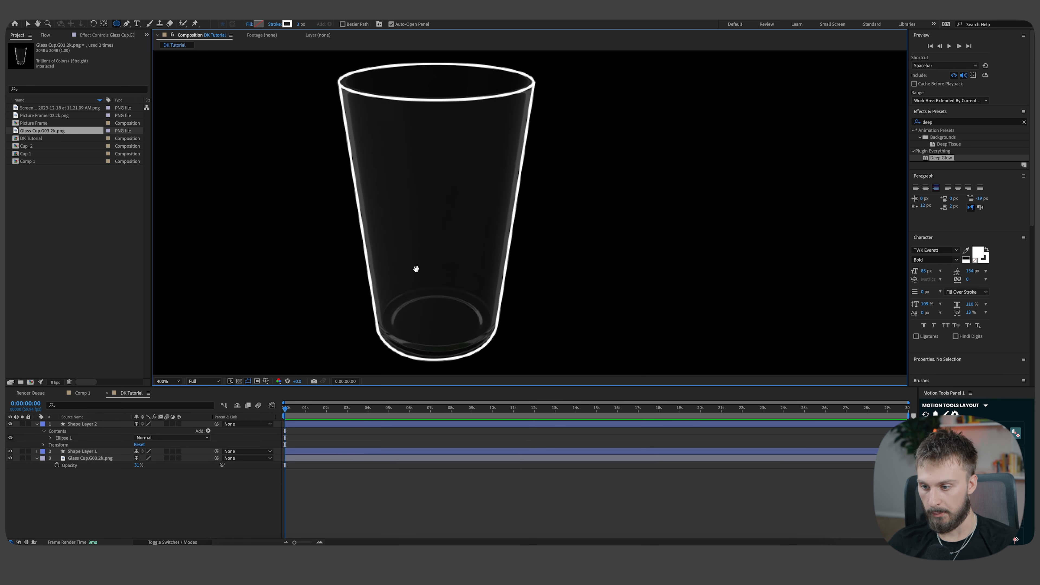
{"action": "left_click_drag", "start_coordinate": [402, 271], "coordinate": [494, 268]}
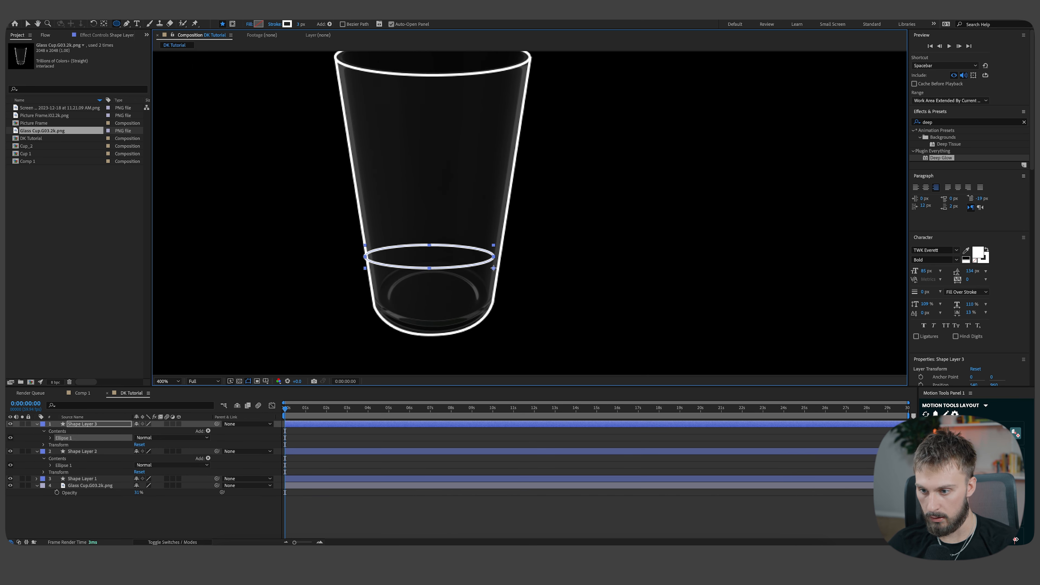
Inspect the traced outline and both ellipses against the glass reference image, briefly hiding the image to see the lines alone.
{"action": "key", "text": "v"}
{"action": "left_click", "coordinate": [532, 230]}
{"action": "scroll", "coordinate": [530, 233], "scroll_direction": "up", "scroll_amount": 5}
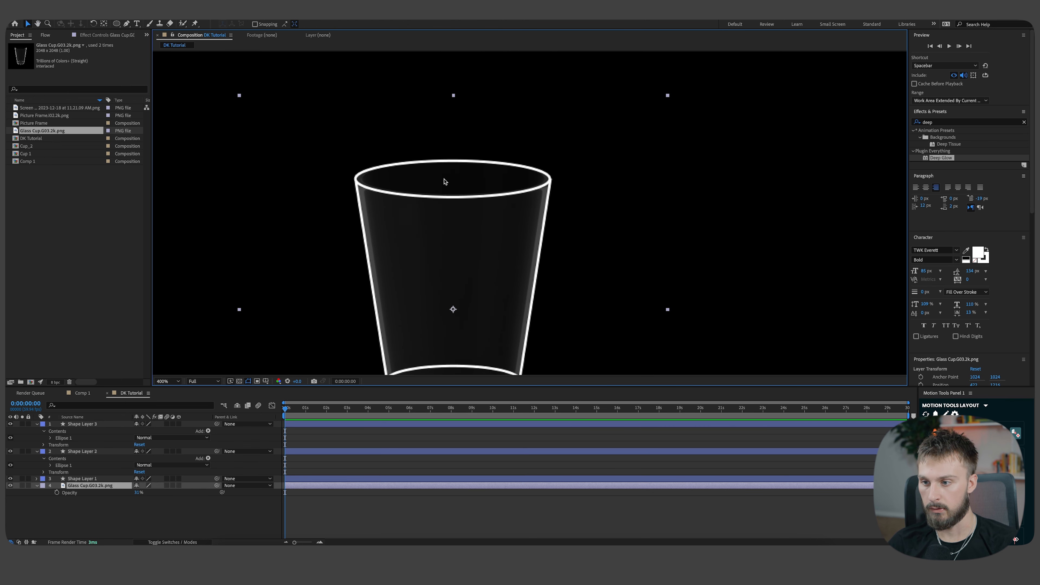
{"action": "left_click", "coordinate": [419, 370]}
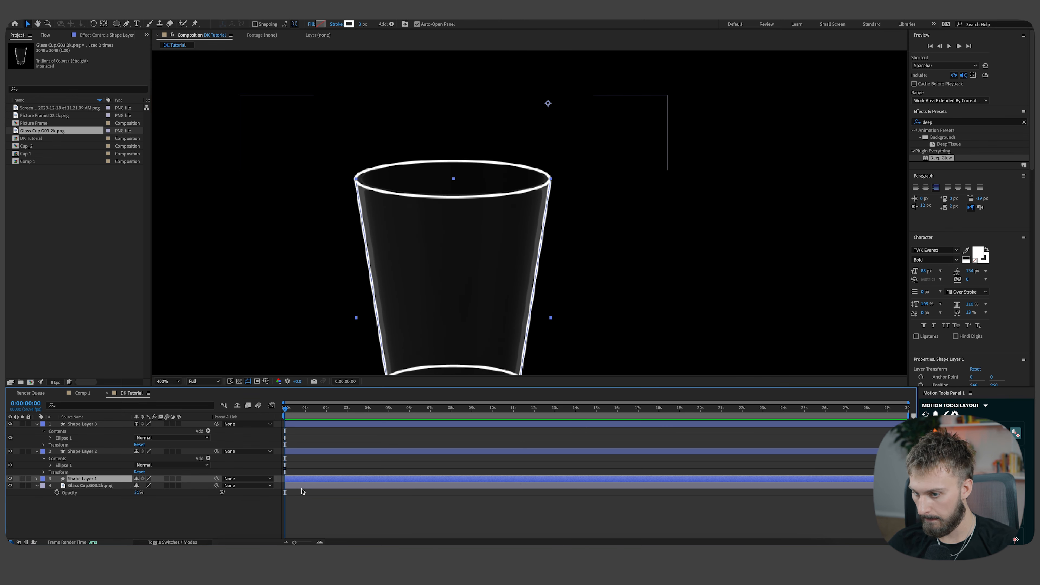
{"action": "left_click_drag", "start_coordinate": [449, 291], "coordinate": [513, 155]}
{"action": "scroll", "coordinate": [529, 216], "scroll_direction": "down", "scroll_amount": 1}
{"action": "left_click", "coordinate": [529, 216]}
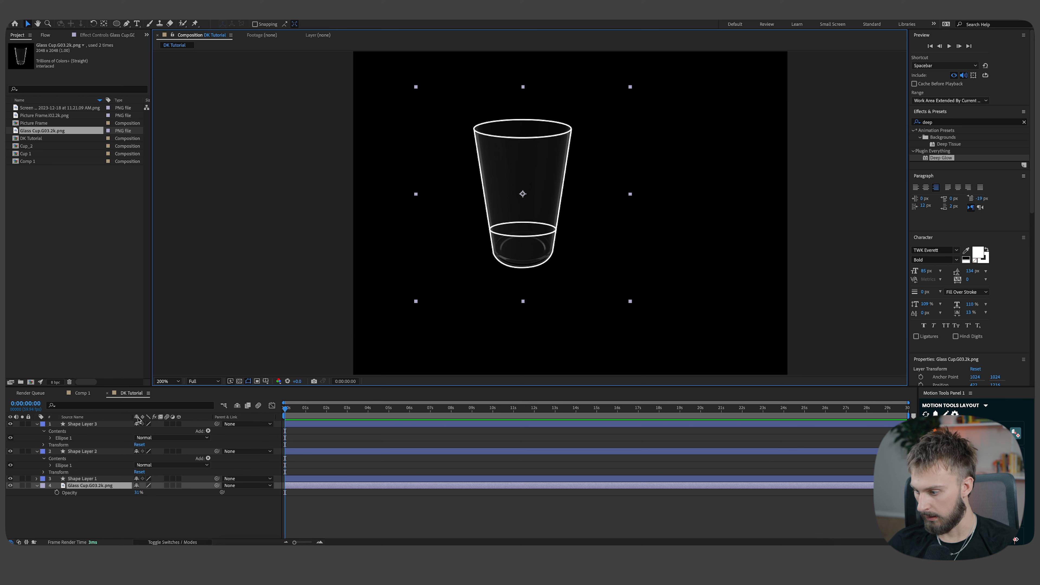
{"action": "scroll", "coordinate": [566, 265], "scroll_direction": "down", "scroll_amount": 1}
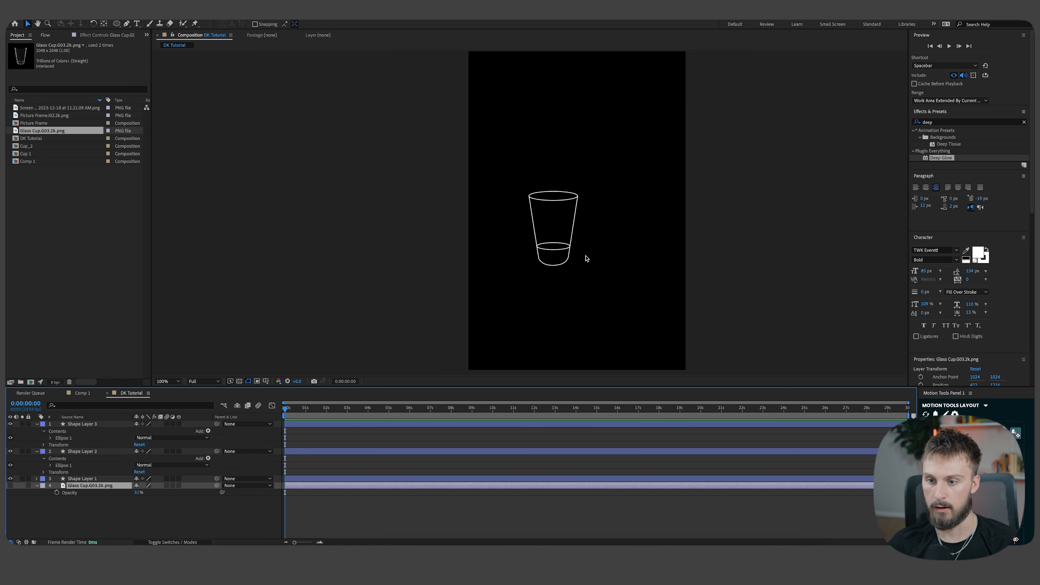
{"action": "scroll", "coordinate": [586, 258], "scroll_direction": "up", "scroll_amount": 2}
{"action": "scroll", "coordinate": [624, 274], "scroll_direction": "down", "scroll_amount": 1}
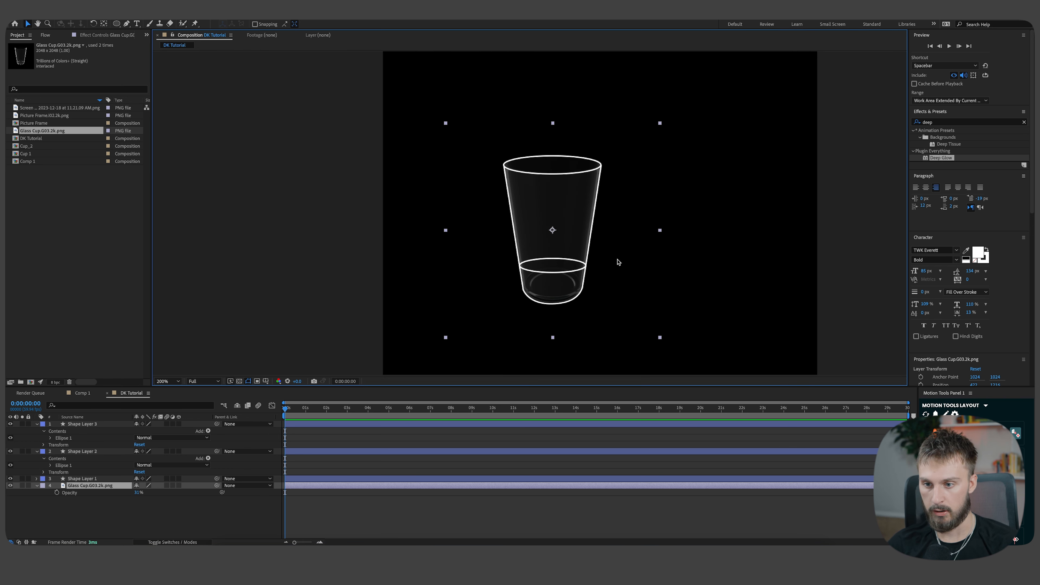
{"action": "left_click_drag", "start_coordinate": [611, 242], "coordinate": [567, 227]}
{"action": "left_click_drag", "start_coordinate": [508, 149], "coordinate": [497, 153]}
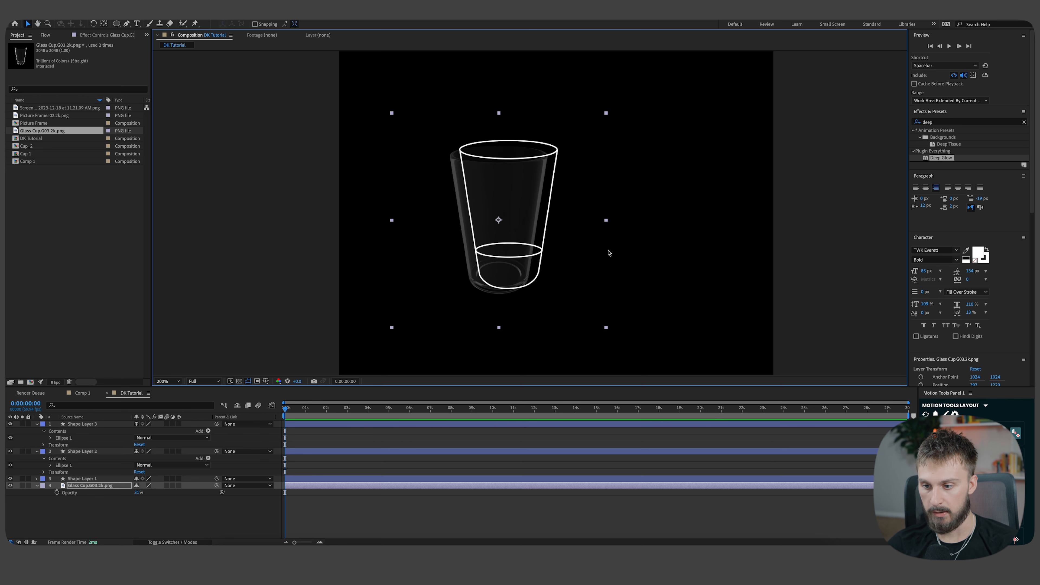
{"action": "key", "text": "ctrl+z"}
Try to refine the lower ellipse's fit between the cup's side lines by adjusting its height.
{"action": "left_click", "coordinate": [859, 271]}
{"action": "scroll", "coordinate": [534, 249], "scroll_direction": "up", "scroll_amount": 1}
{"action": "left_click", "coordinate": [495, 271]}
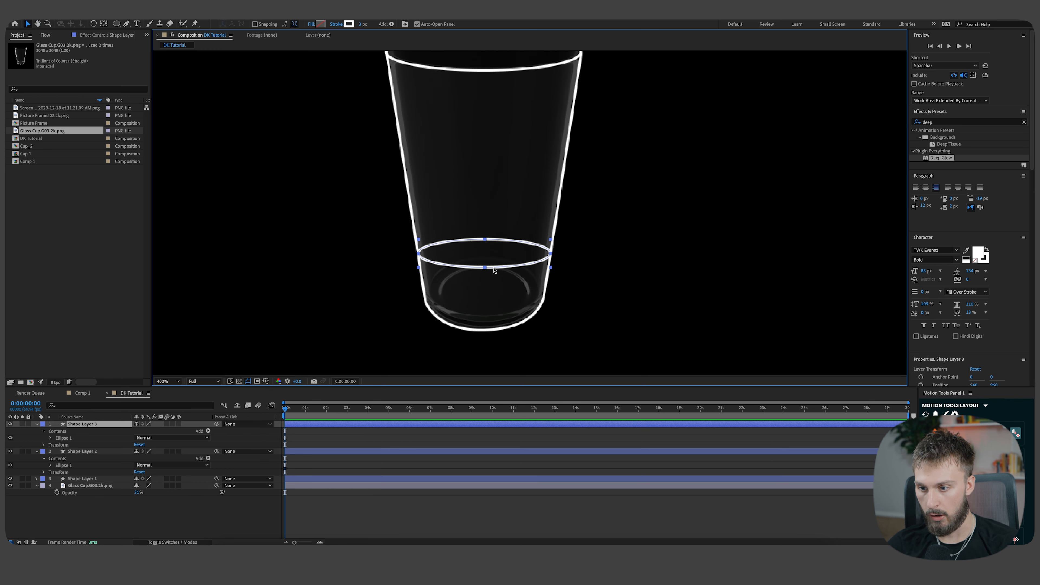
{"action": "left_click", "coordinate": [609, 293]}
{"action": "scroll", "coordinate": [522, 259], "scroll_direction": "up", "scroll_amount": 1}
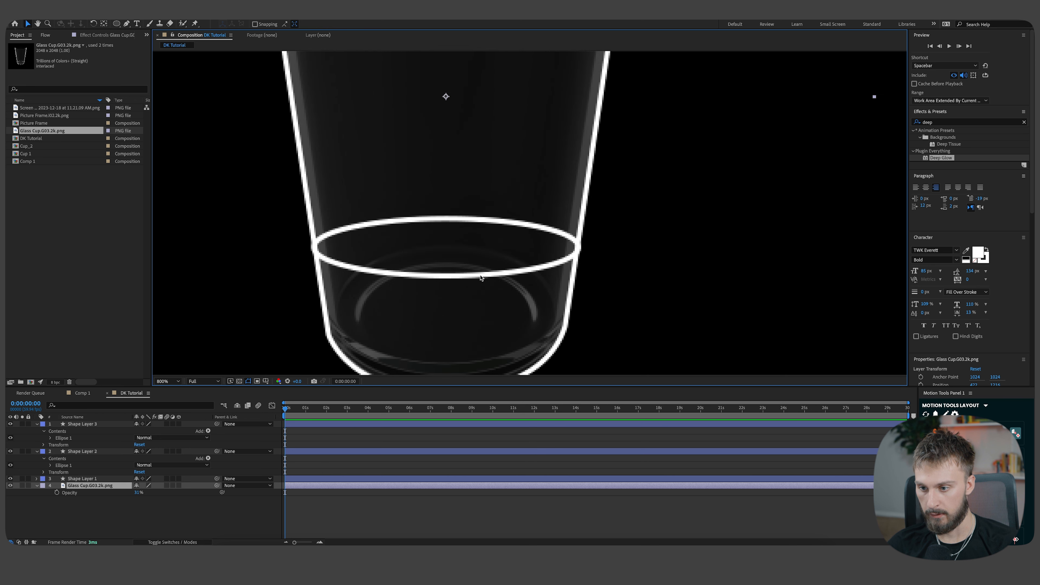
{"action": "left_click", "coordinate": [330, 478]}
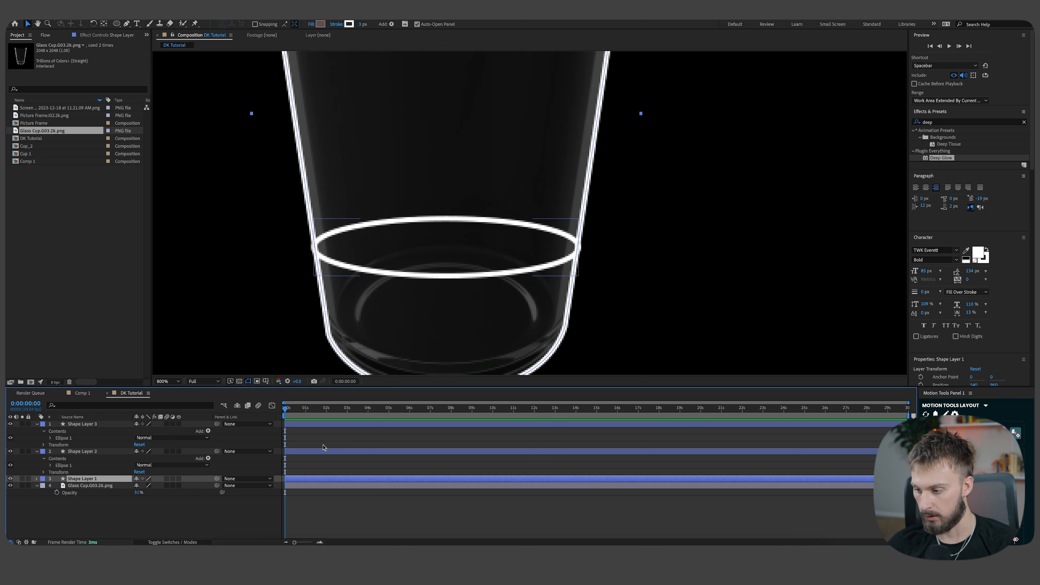
{"action": "left_click", "coordinate": [766, 250]}
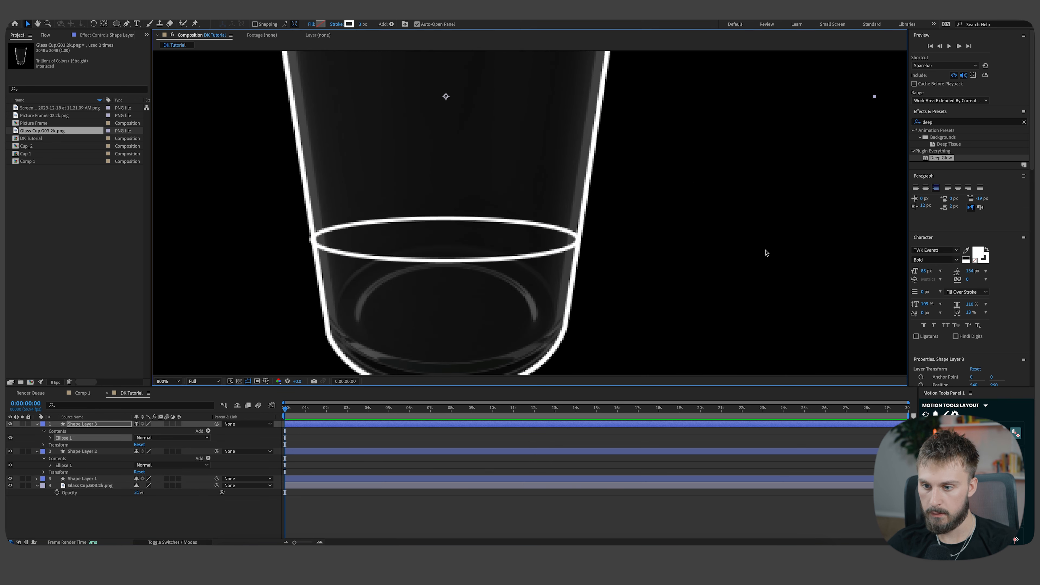
Replace the lower ellipse with a duplicate of the rim ellipse, fitted between the side lines above the base, and hide the glass image.
{"action": "key", "text": "Delete"}
{"action": "scroll", "coordinate": [696, 250], "scroll_direction": "down", "scroll_amount": 2}
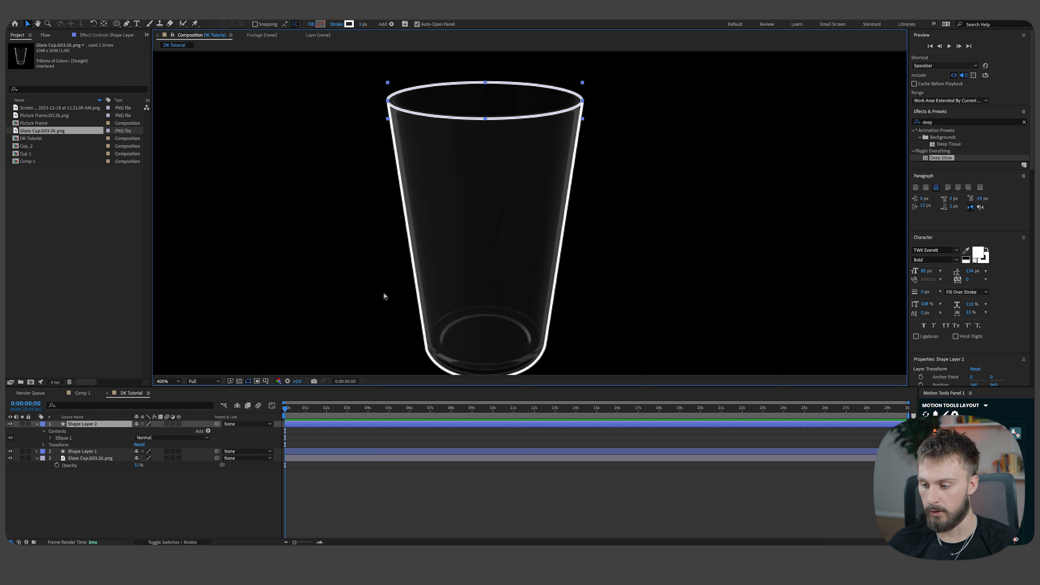
{"action": "key", "text": "ctrl+d"}
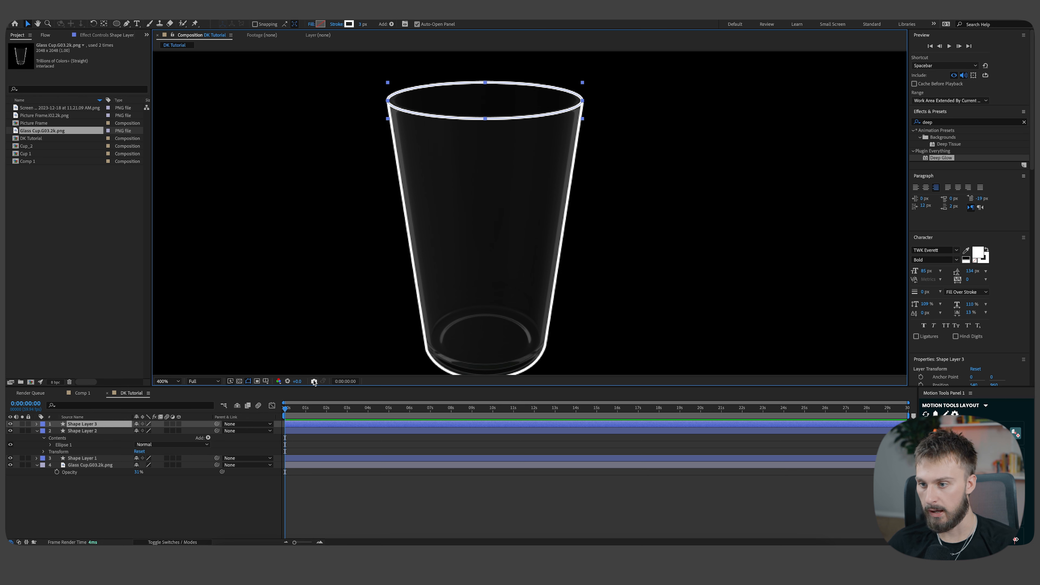
{"action": "left_click_drag", "start_coordinate": [500, 119], "coordinate": [388, 302]}
{"action": "left_click_drag", "start_coordinate": [318, 318], "coordinate": [418, 294]}
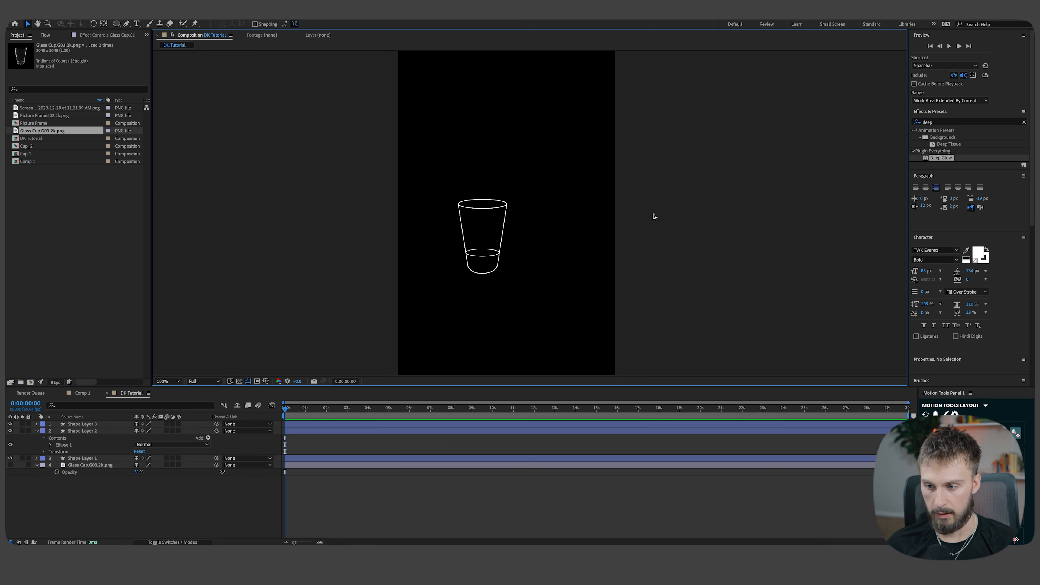
Trace a closed liquid shape with the Pen tool along the cup's lower sides, base and the back edge of the lower ellipse.
{"action": "scroll", "coordinate": [595, 250], "scroll_direction": "up", "scroll_amount": 1}
{"action": "left_click_drag", "start_coordinate": [383, 269], "coordinate": [411, 287]}
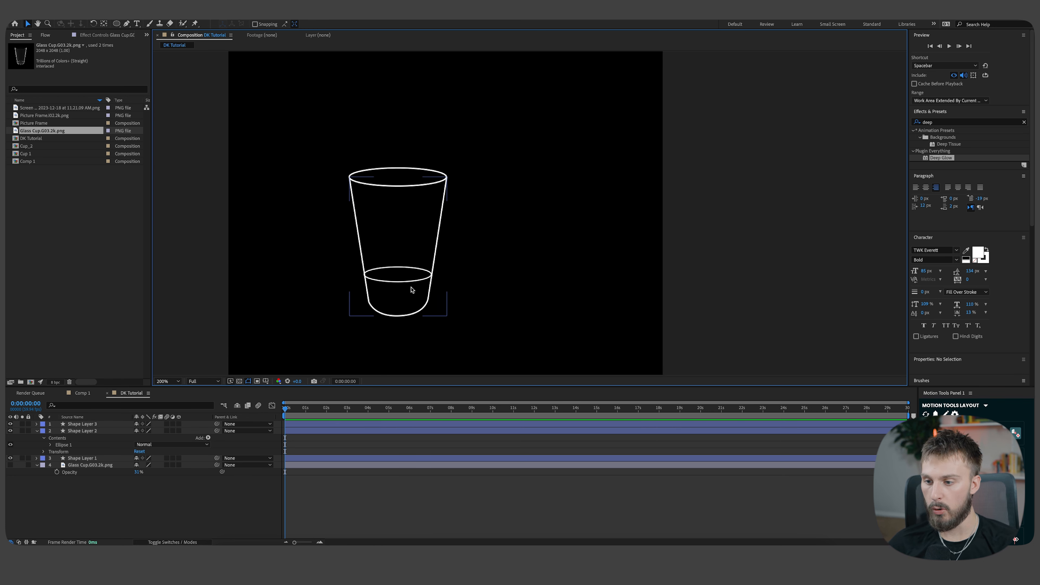
{"action": "scroll", "coordinate": [404, 286], "scroll_direction": "up", "scroll_amount": 2}
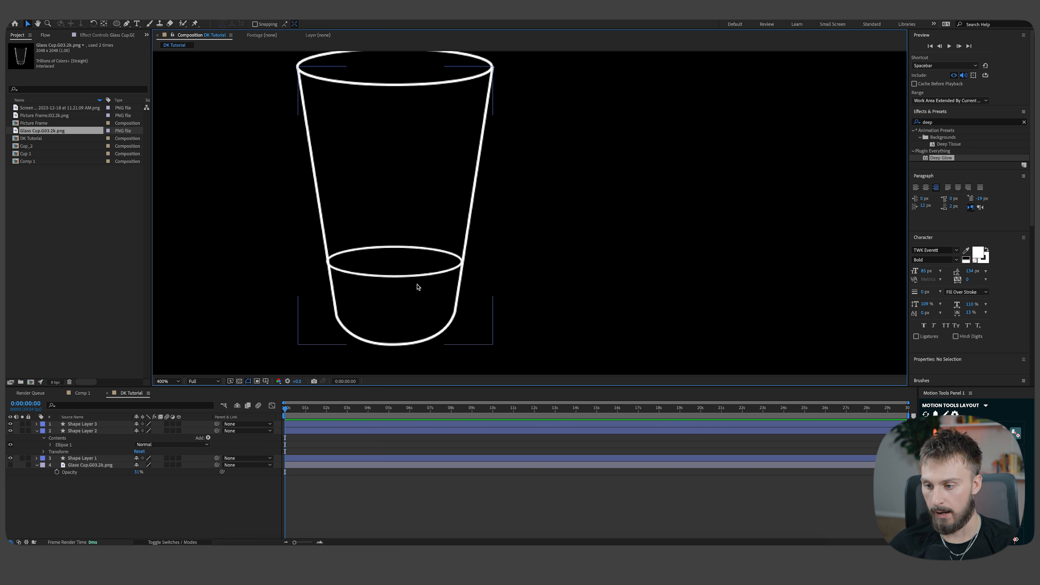
{"action": "left_click_drag", "start_coordinate": [414, 291], "coordinate": [462, 275]}
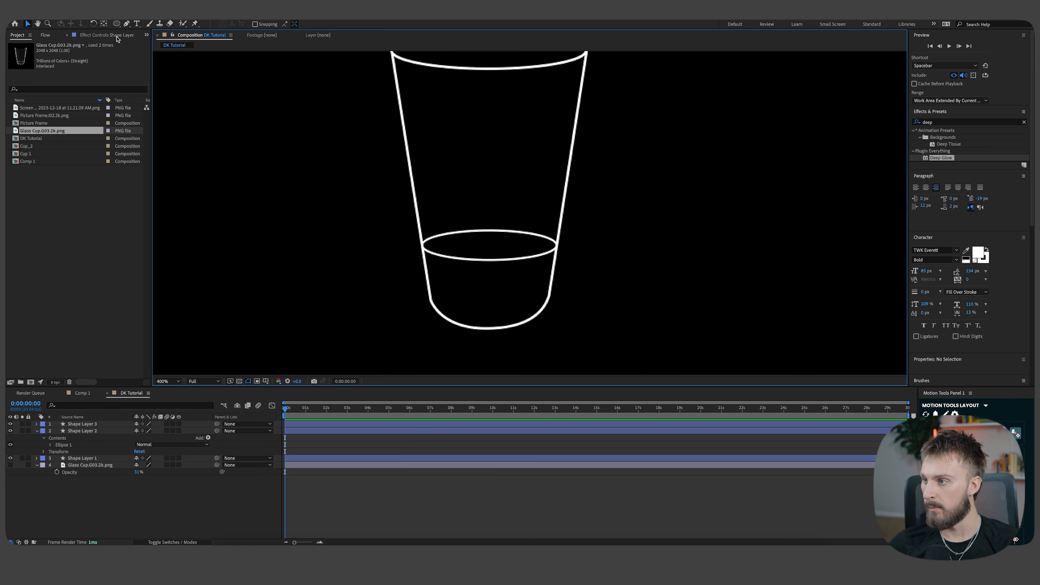
{"action": "left_click", "coordinate": [127, 23]}
{"action": "scroll", "coordinate": [459, 272], "scroll_direction": "up", "scroll_amount": 2}
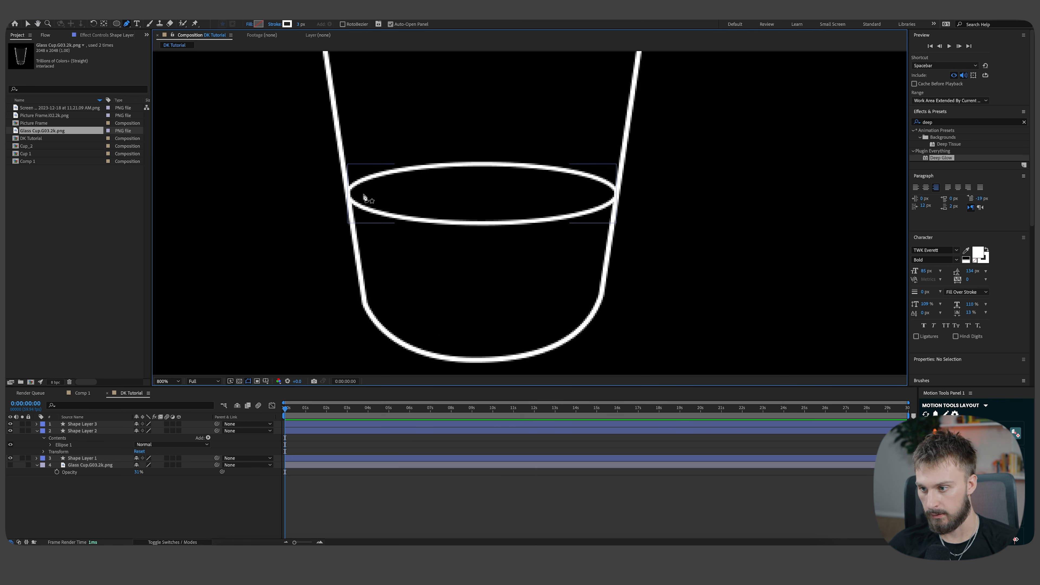
{"action": "left_click", "coordinate": [348, 195]}
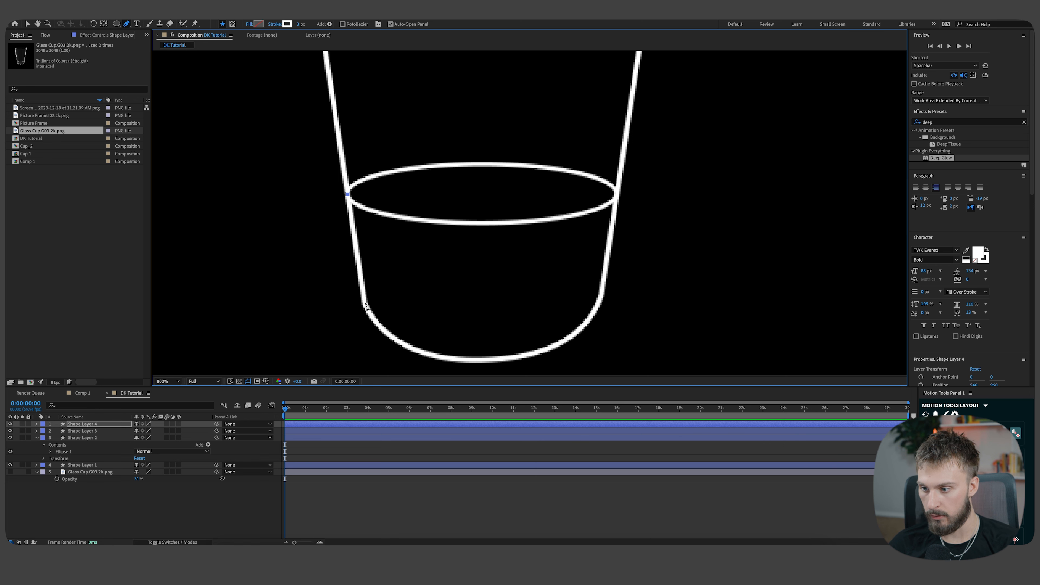
{"action": "left_click", "coordinate": [365, 304]}
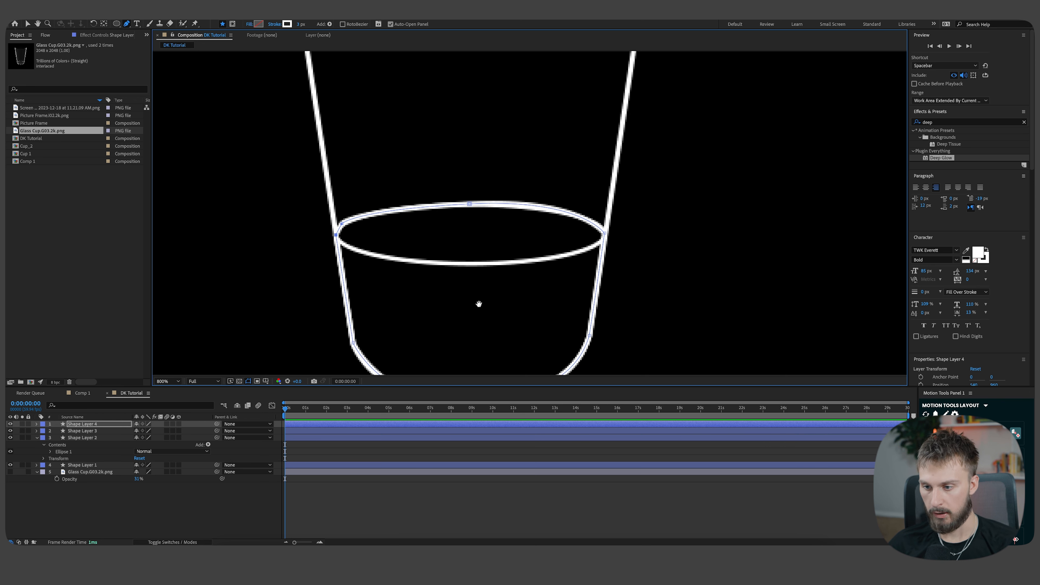
{"action": "left_click_drag", "start_coordinate": [479, 304], "coordinate": [470, 270]}
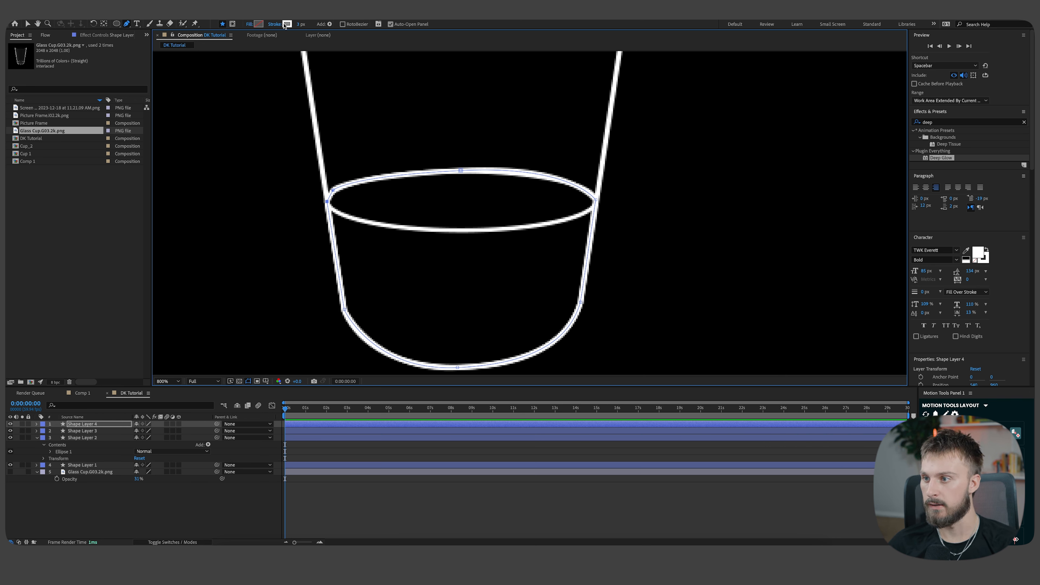
Remove the liquid shape's stroke and give it a solid salmon-pink fill.
{"action": "left_click", "coordinate": [277, 25]}
{"action": "left_click", "coordinate": [479, 261]}
{"action": "left_click", "coordinate": [546, 306]}
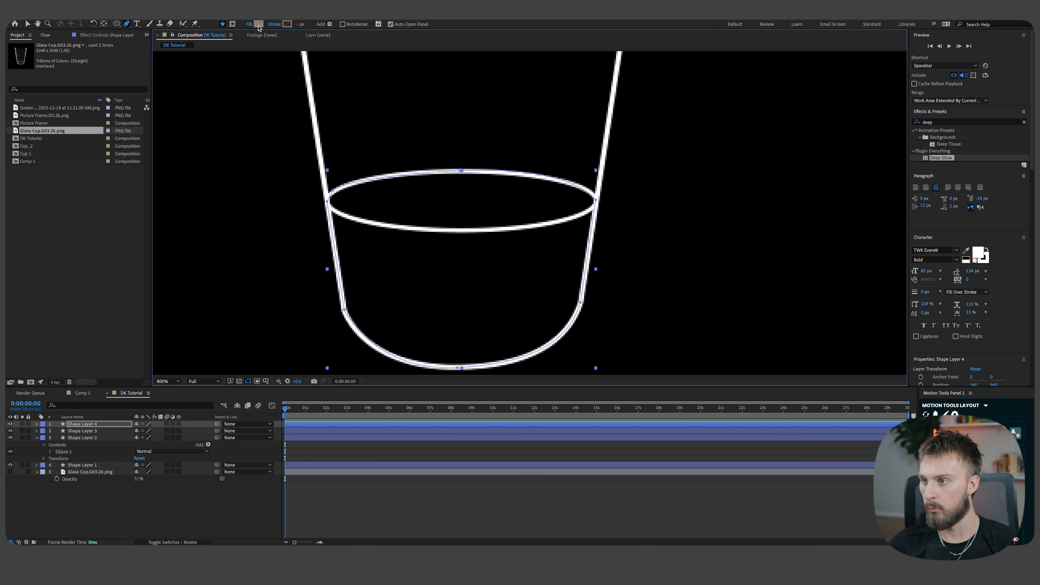
{"action": "left_click", "coordinate": [260, 25]}
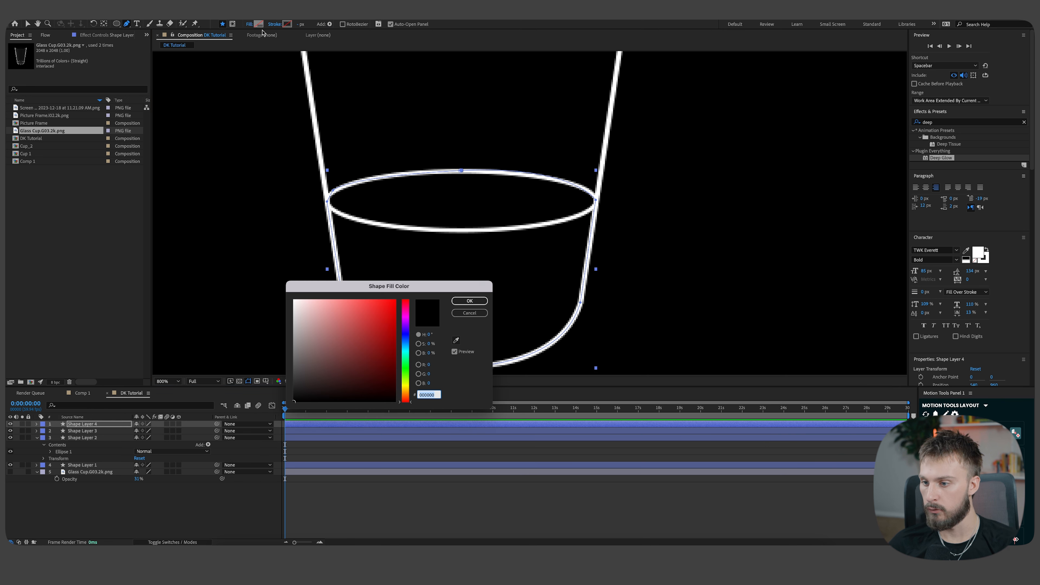
{"action": "left_click_drag", "start_coordinate": [360, 326], "coordinate": [345, 301]}
{"action": "left_click", "coordinate": [470, 301]}
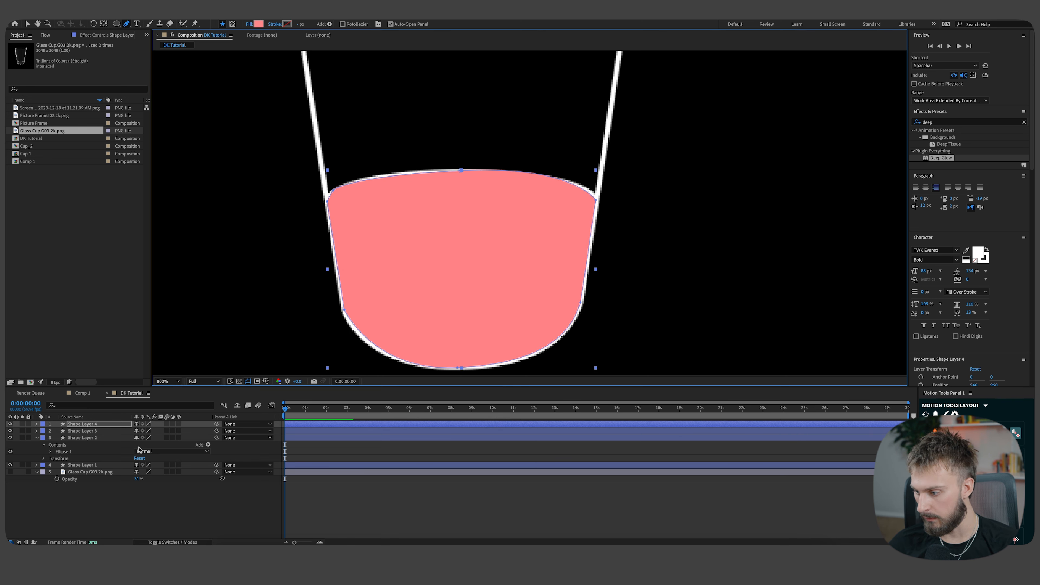
Move the liquid shape layer below the cup outline layer and deselect it.
{"action": "left_click_drag", "start_coordinate": [94, 428], "coordinate": [91, 469]}
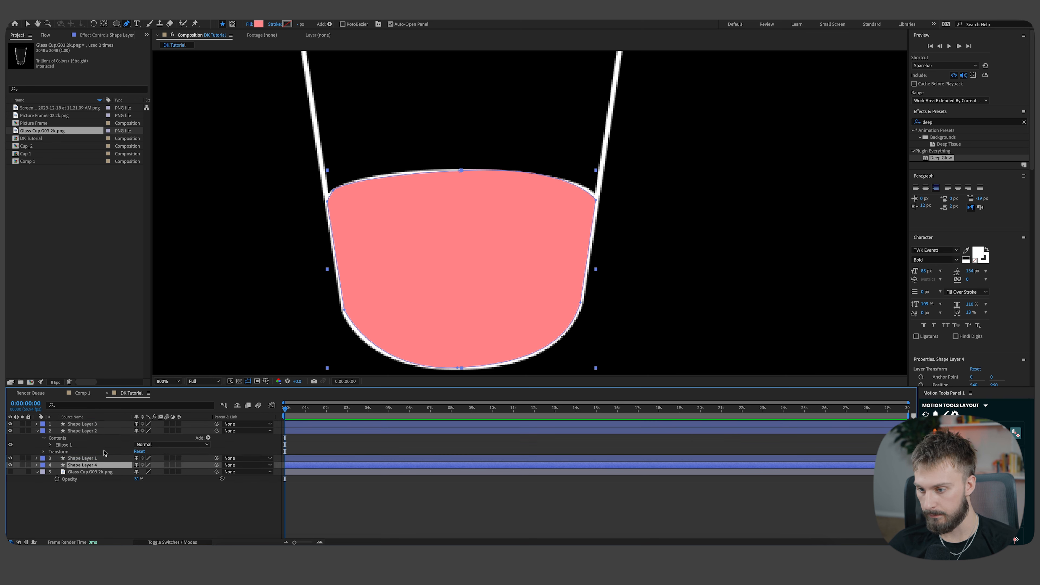
{"action": "left_click", "coordinate": [503, 495]}
{"action": "scroll", "coordinate": [485, 223], "scroll_direction": "down", "scroll_amount": 3}
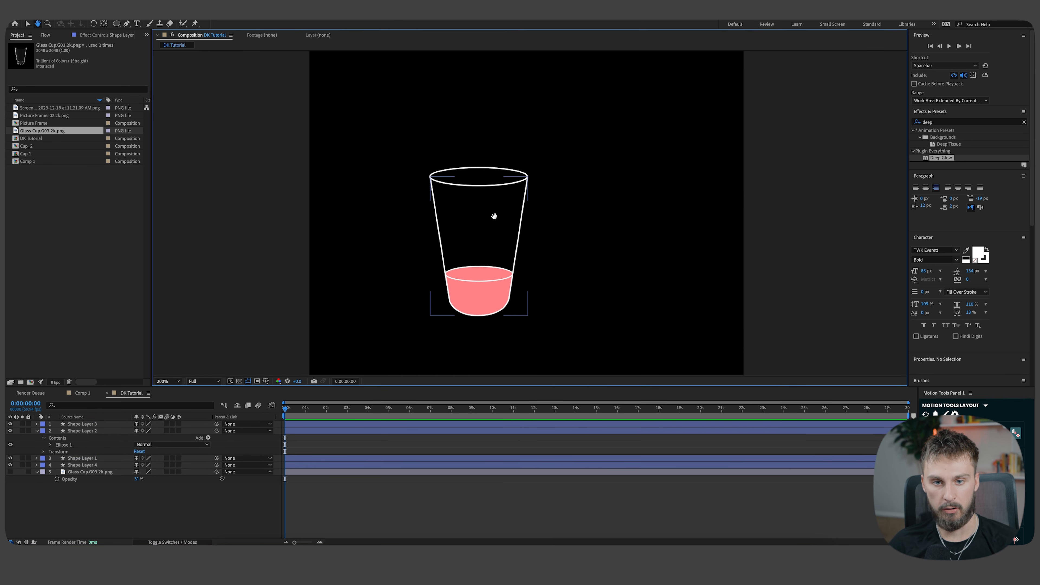
Search the effects for "gradien" and apply Gradient Ramp to the liquid shape layer.
{"action": "left_click", "coordinate": [938, 122]}
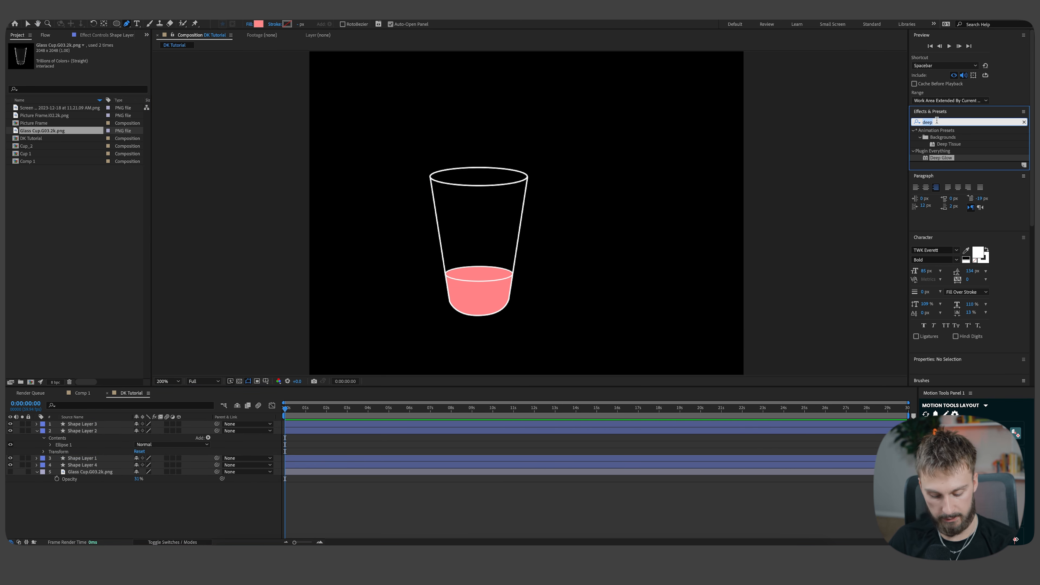
{"action": "type", "text": "gradien"}
{"action": "left_click_drag", "start_coordinate": [958, 165], "coordinate": [320, 467]}
{"action": "key", "text": "v"}
{"action": "scroll", "coordinate": [473, 287], "scroll_direction": "up", "scroll_amount": 2}
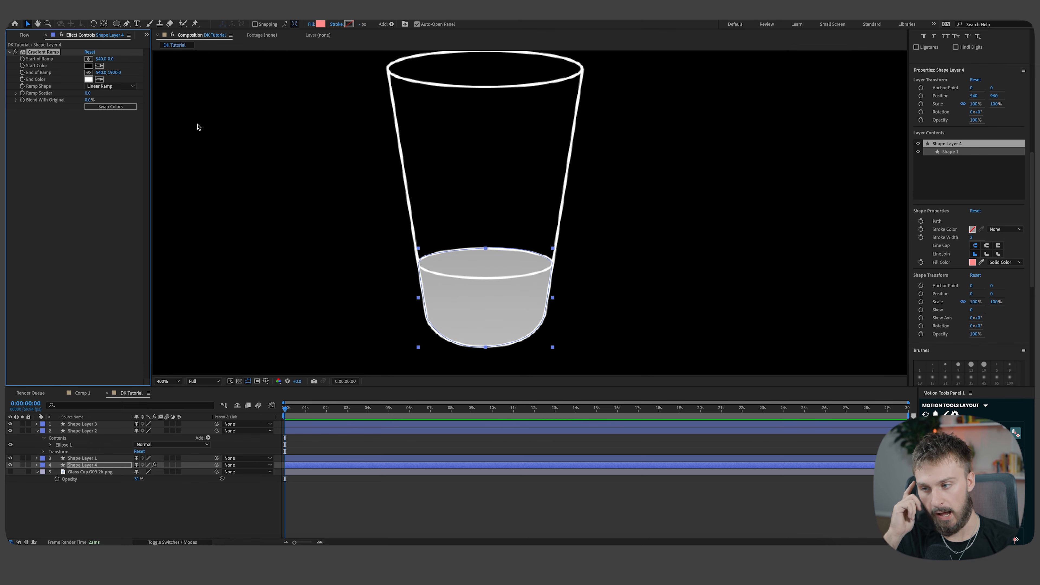
{"action": "scroll", "coordinate": [181, 130], "scroll_direction": "down", "scroll_amount": 2}
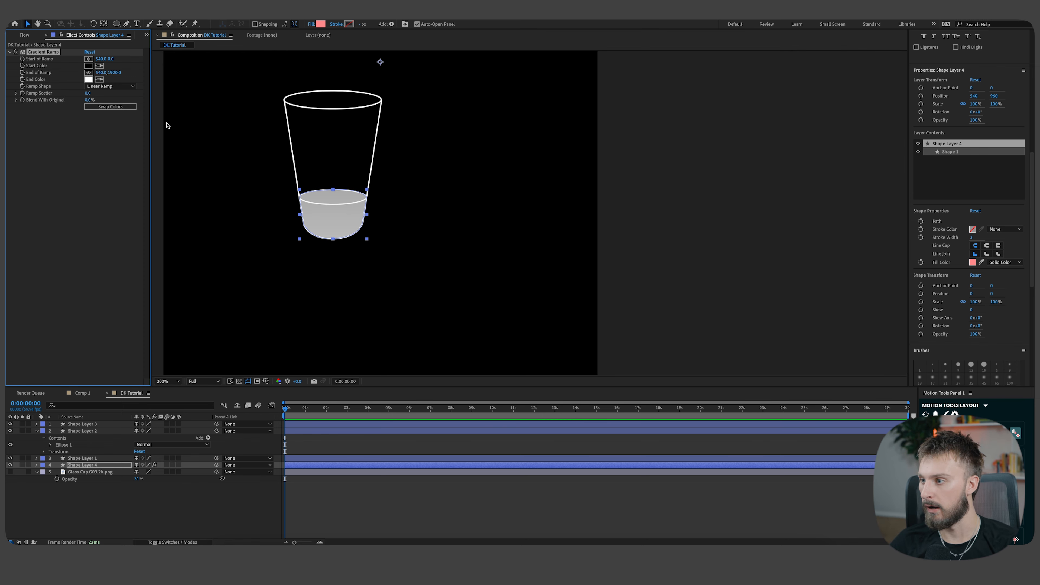
Set the Gradient Ramp's start color on the liquid to FF74A4.
{"action": "left_click", "coordinate": [90, 67]}
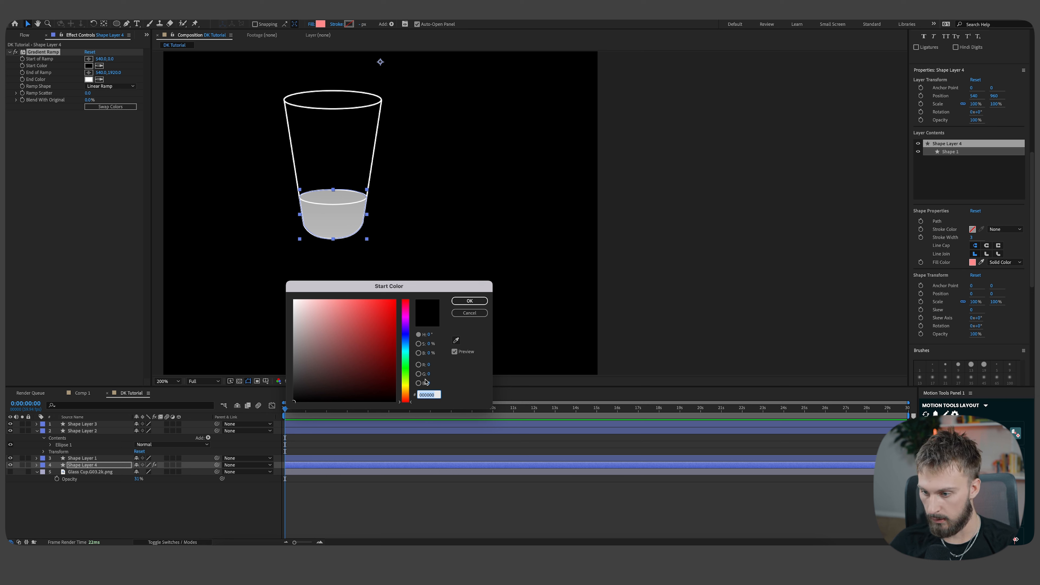
{"action": "type", "text": "FF74A4"}
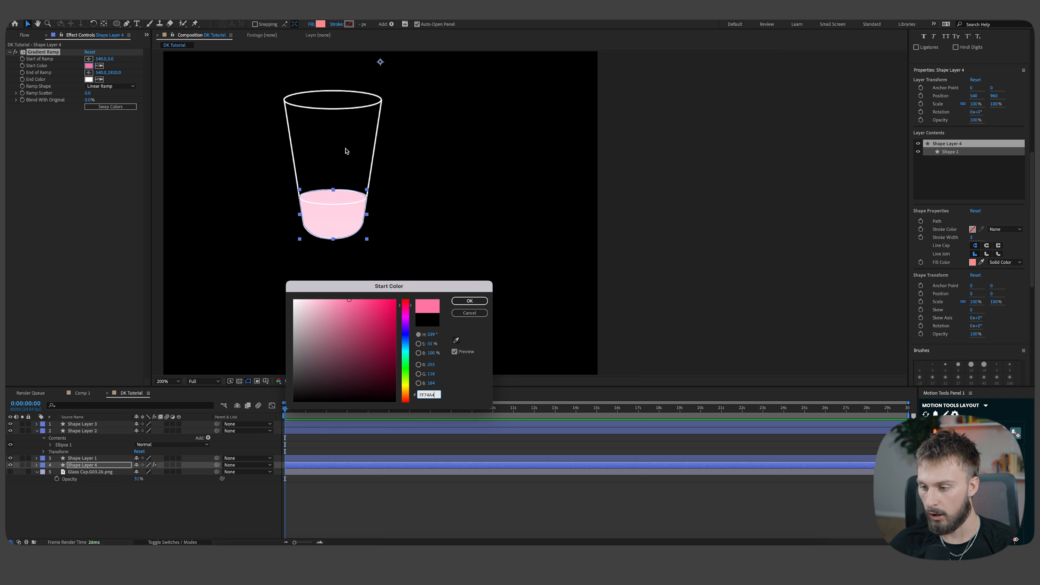
{"action": "left_click", "coordinate": [465, 391]}
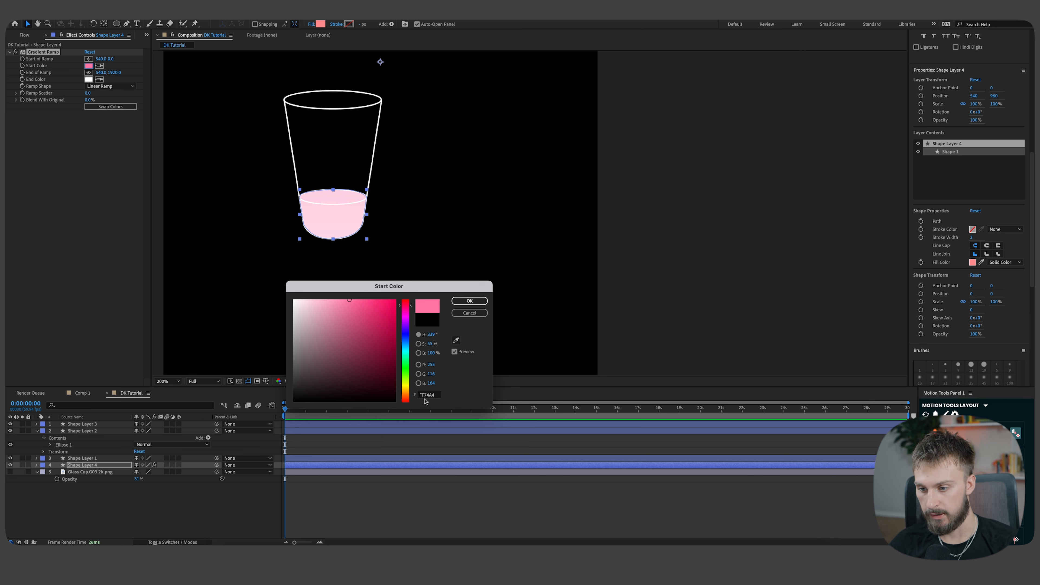
{"action": "left_click", "coordinate": [469, 301]}
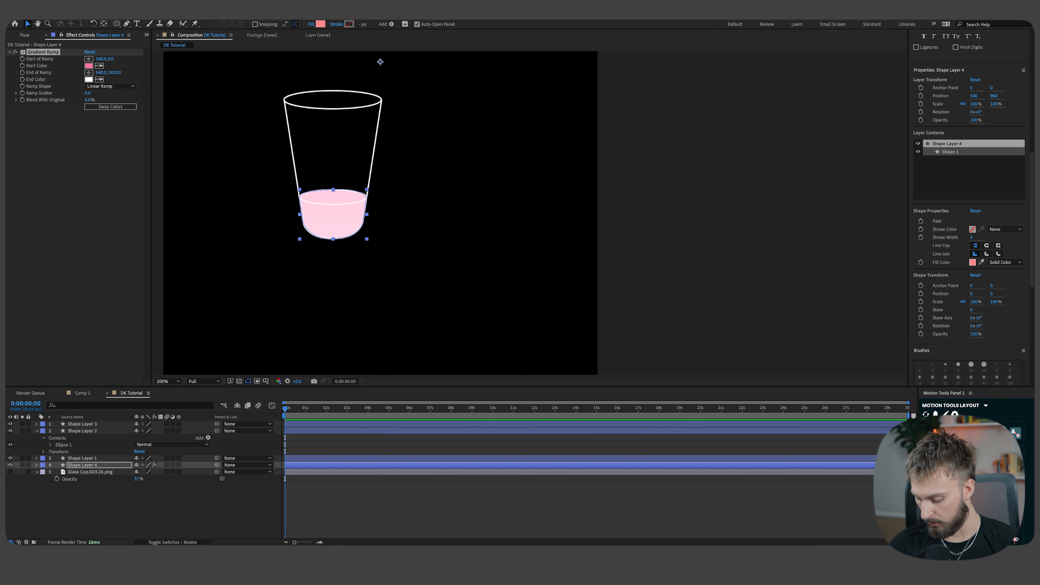
Set the Gradient Ramp's end color to AA38C8 and deselect the liquid layer.
{"action": "left_click", "coordinate": [90, 80]}
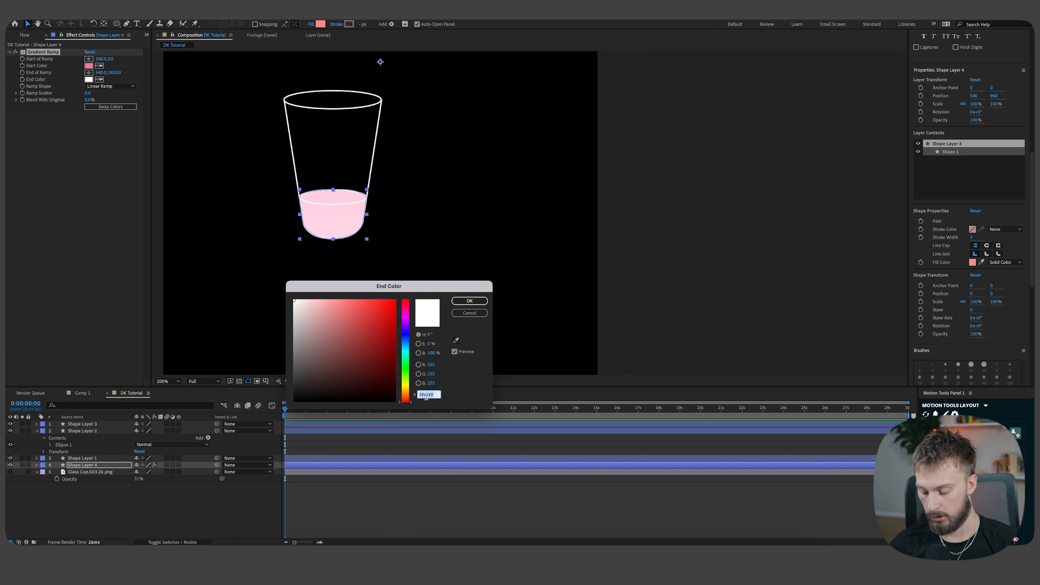
{"action": "type", "text": "AA38C8"}
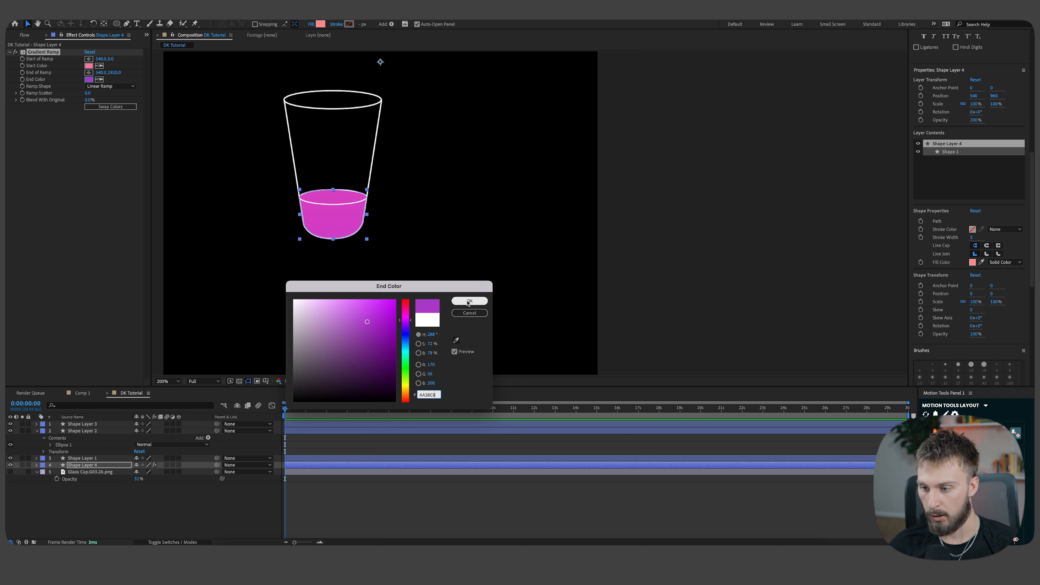
{"action": "left_click", "coordinate": [468, 302]}
{"action": "scroll", "coordinate": [397, 253], "scroll_direction": "down", "scroll_amount": 1}
{"action": "left_click", "coordinate": [396, 253]}
{"action": "key", "text": "space"}
{"action": "left_click_drag", "start_coordinate": [374, 239], "coordinate": [440, 255]}
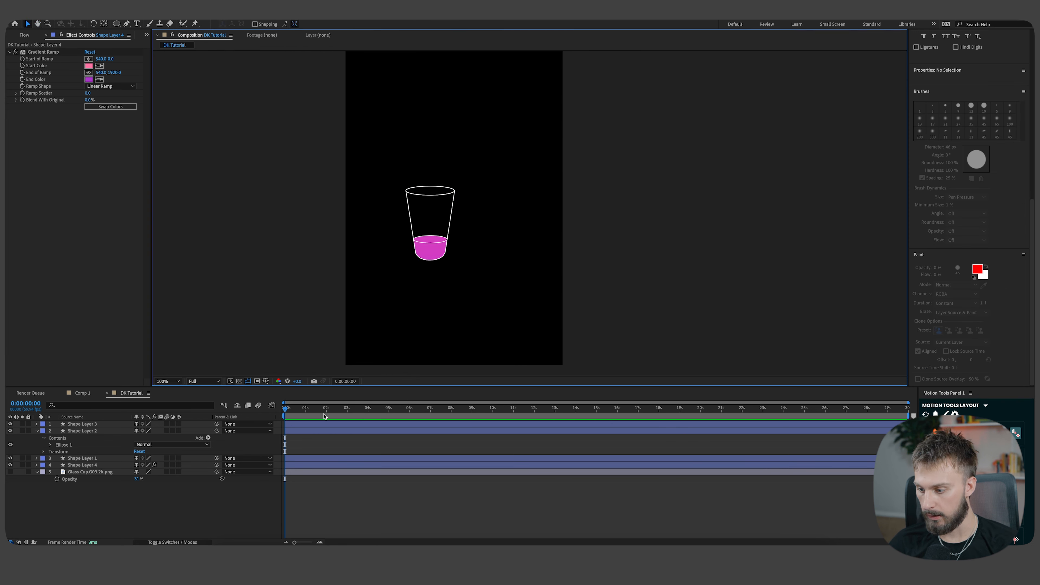
Reposition the liquid's Gradient Ramp points, placing the start near the liquid's surface at about 420, 1290 and the end below its base at about 424, 1447.
{"action": "left_click", "coordinate": [45, 53]}
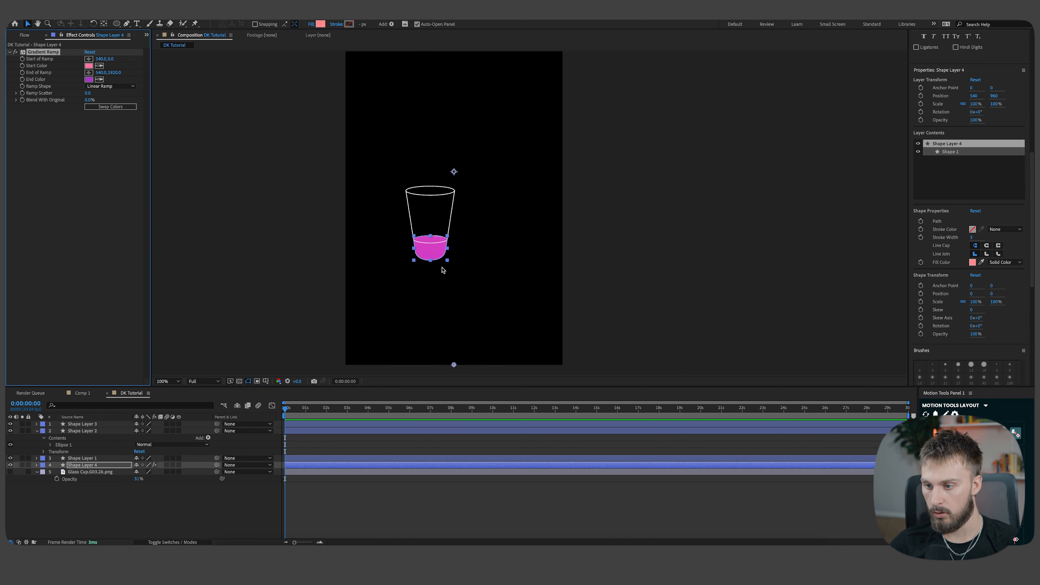
{"action": "left_click_drag", "start_coordinate": [453, 369], "coordinate": [429, 283]}
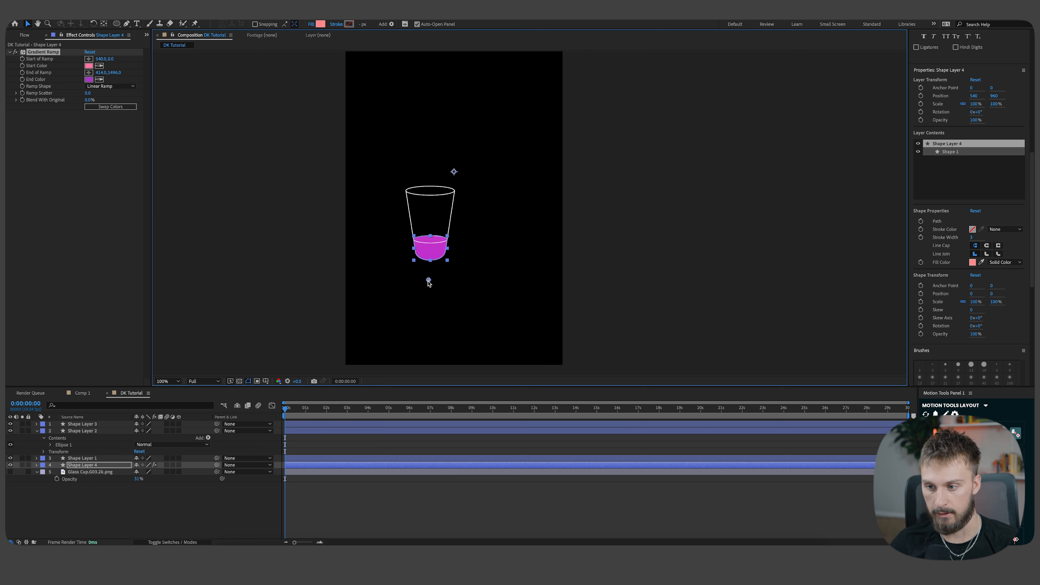
{"action": "left_click_drag", "start_coordinate": [447, 193], "coordinate": [460, 315]}
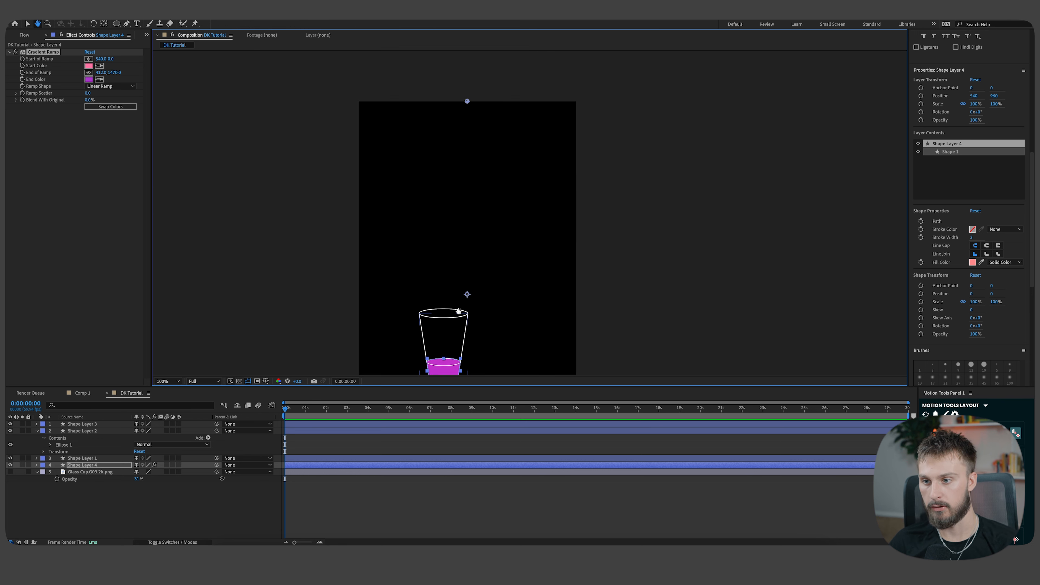
{"action": "left_click_drag", "start_coordinate": [467, 103], "coordinate": [443, 351]}
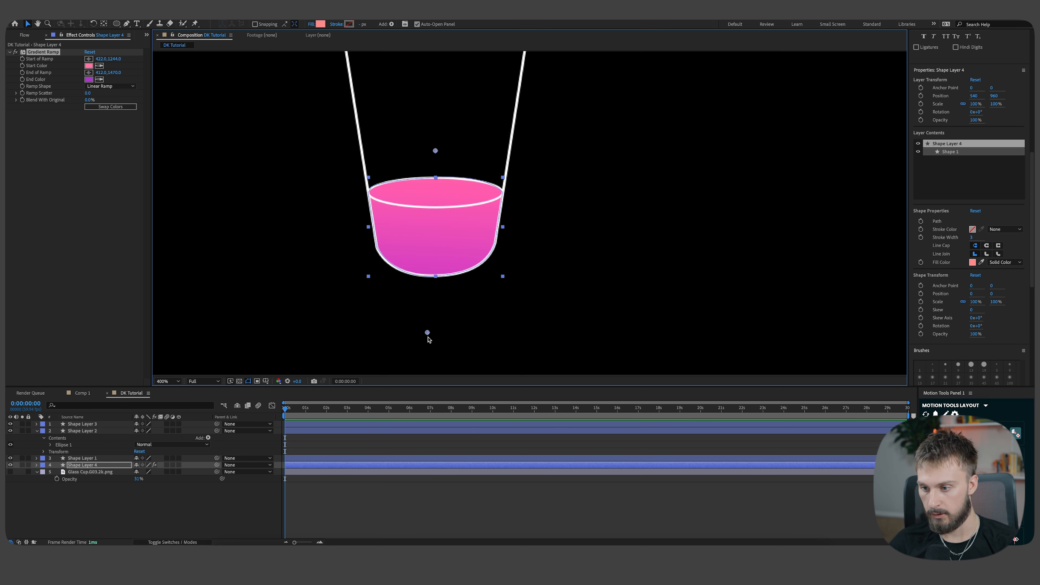
{"action": "left_click_drag", "start_coordinate": [428, 333], "coordinate": [437, 314]}
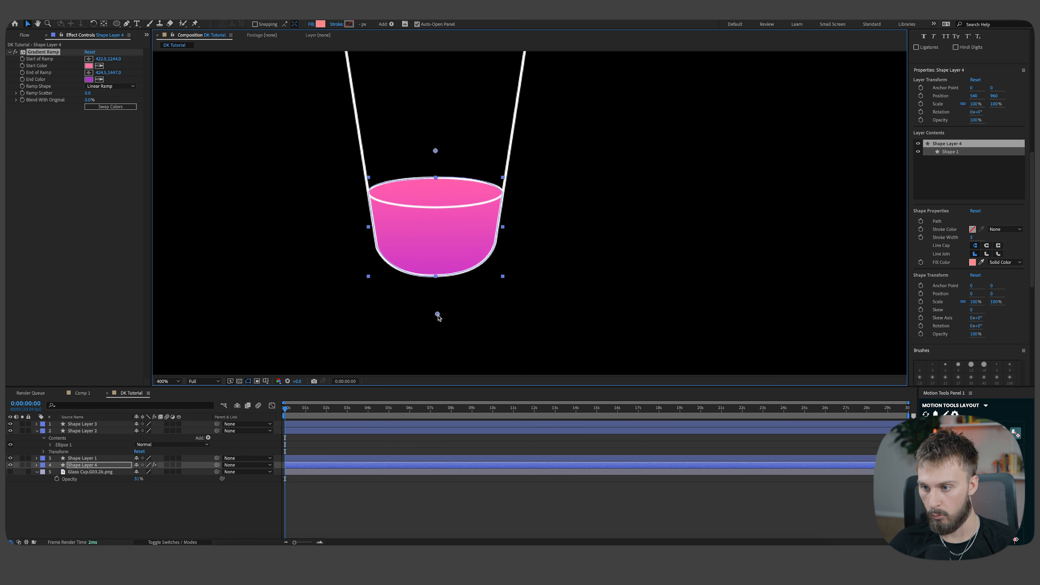
{"action": "left_click_drag", "start_coordinate": [436, 151], "coordinate": [434, 189]}
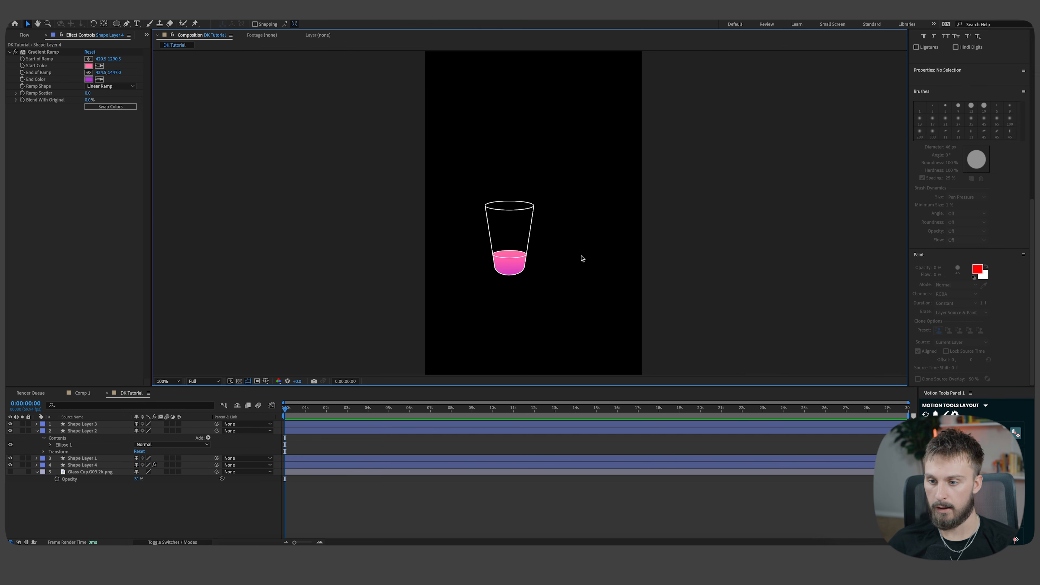
Pre-compose the four cup shape layers into a new composition named "Cup 1", moving all attributes into it.
{"action": "left_click_drag", "start_coordinate": [550, 247], "coordinate": [491, 239]}
{"action": "left_click", "coordinate": [326, 466]}
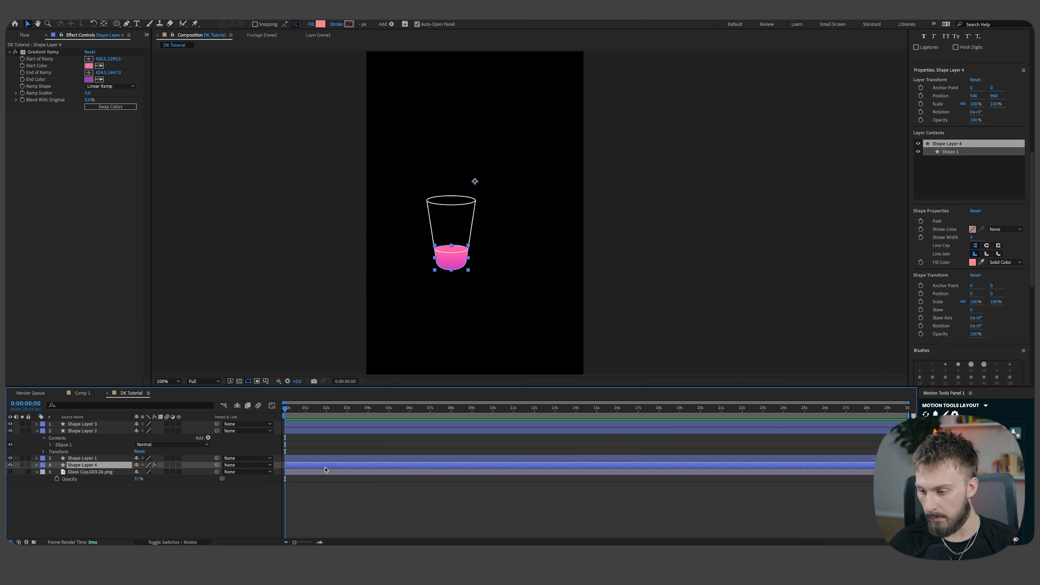
{"action": "left_click", "coordinate": [318, 425], "text": "shift"}
{"action": "right_click", "coordinate": [318, 426]}
{"action": "left_click", "coordinate": [351, 486]}
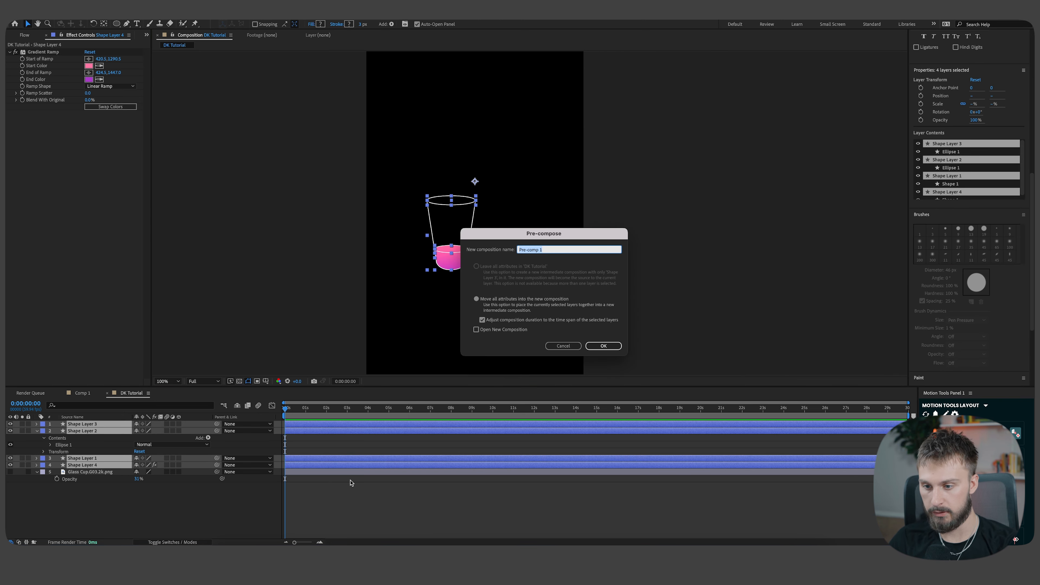
{"action": "type", "text": "cup 1"}
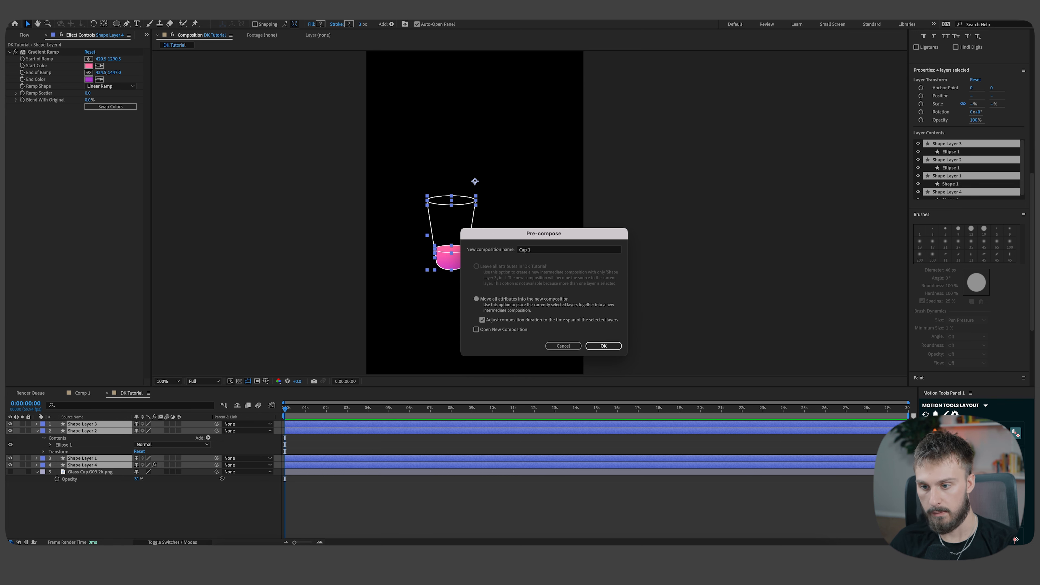
{"action": "key", "text": "Return"}
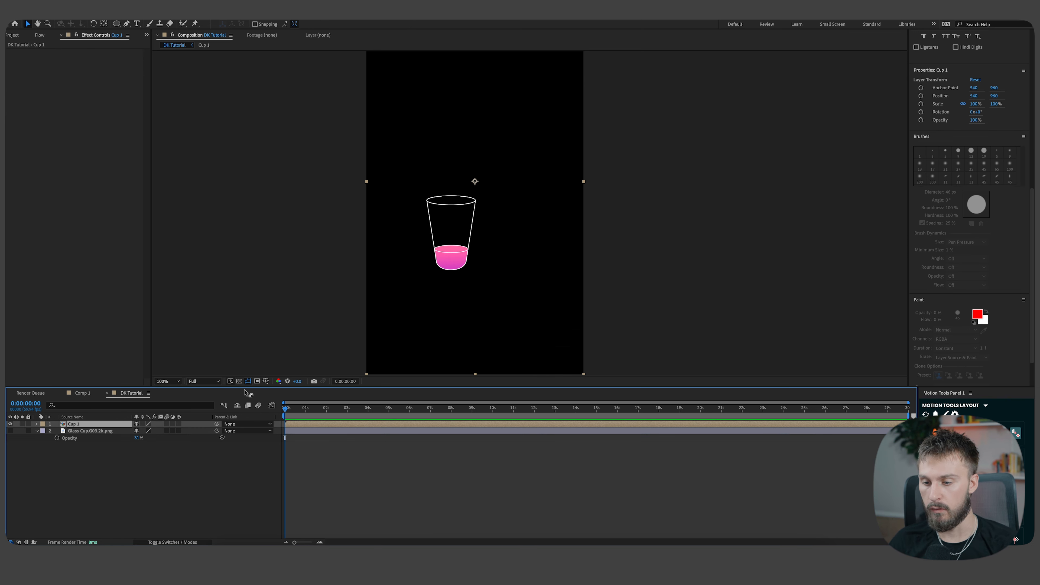
Add the picture frame PNG from the project to the composition, above the Cup 1 layer.
{"action": "left_click", "coordinate": [10, 424]}
{"action": "left_click", "coordinate": [16, 36]}
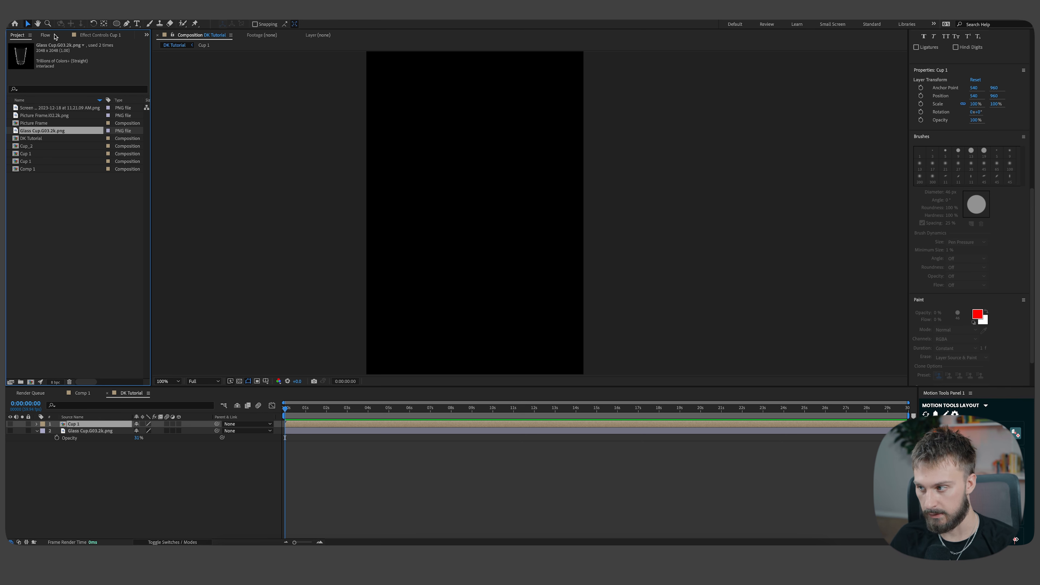
{"action": "key", "text": "super+z"}
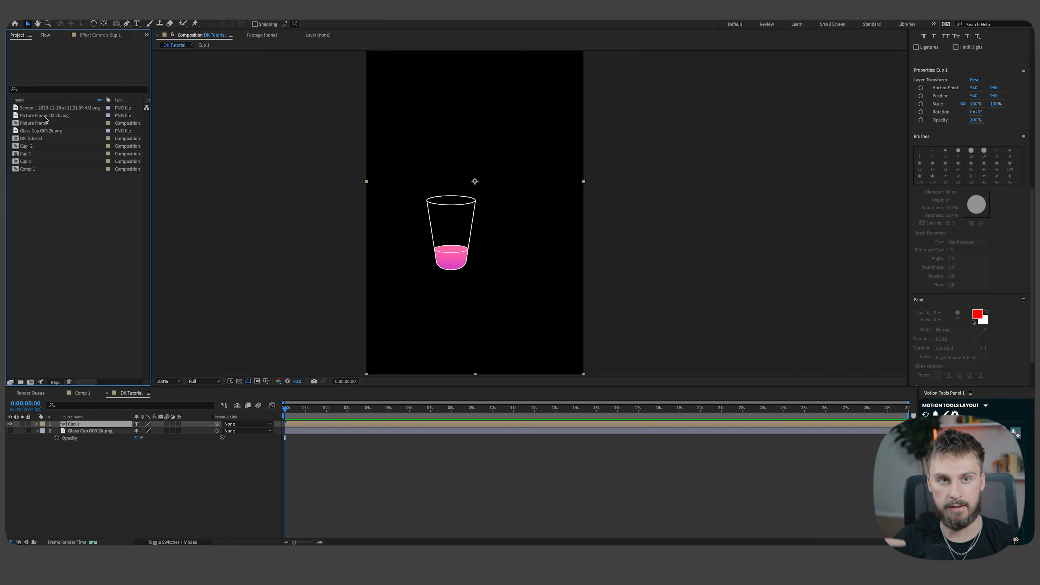
{"action": "left_click", "coordinate": [46, 116]}
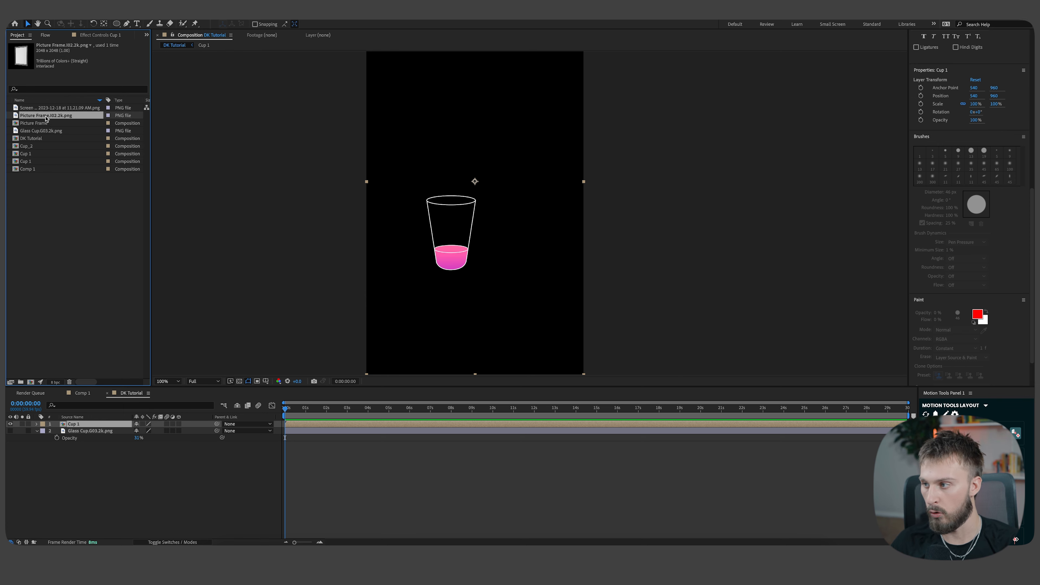
{"action": "left_click_drag", "start_coordinate": [45, 118], "coordinate": [498, 252]}
Scale the picture frame image to 41%, rotate it to 9°, and position it to the upper right of the cup.
{"action": "scroll", "coordinate": [497, 249], "scroll_direction": "down", "scroll_amount": 2}
{"action": "key", "text": "s"}
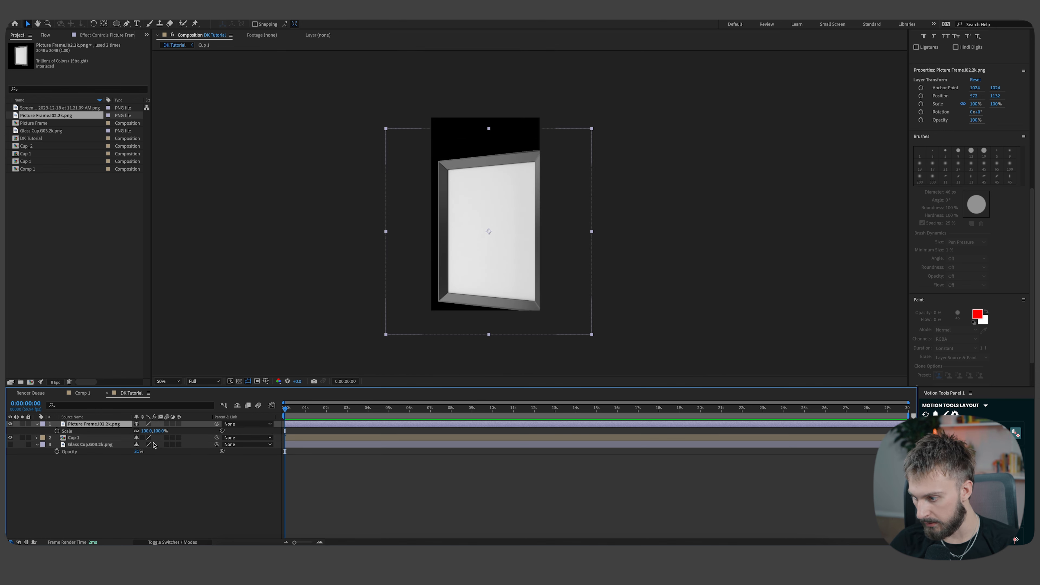
{"action": "left_click_drag", "start_coordinate": [148, 430], "coordinate": [123, 429]}
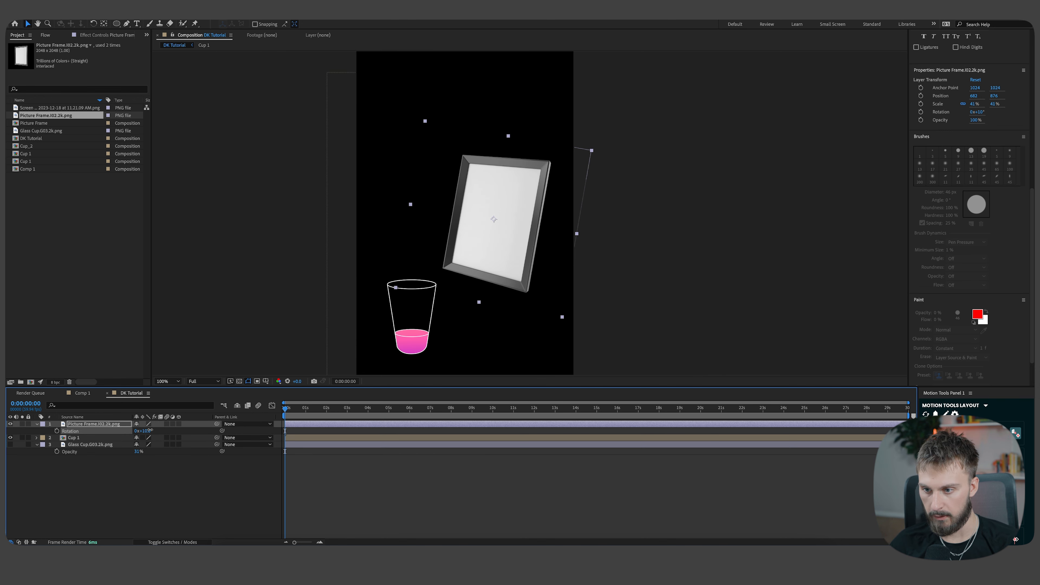
{"action": "left_click_drag", "start_coordinate": [146, 430], "coordinate": [149, 430]}
{"action": "left_click_drag", "start_coordinate": [461, 296], "coordinate": [461, 318]}
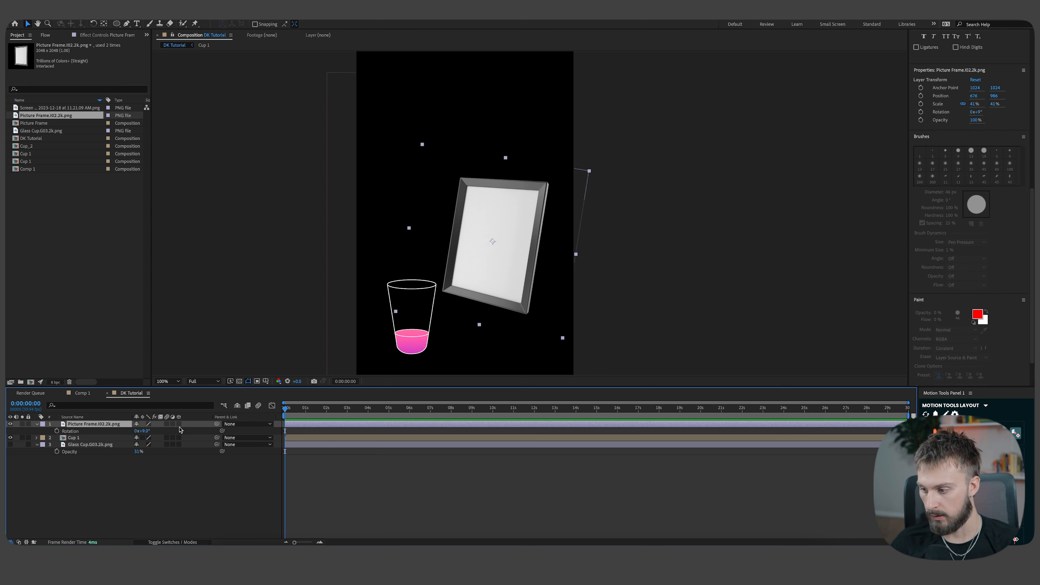
Set the picture frame layer's opacity to 46% and activate the Pen tool.
{"action": "key", "text": "t"}
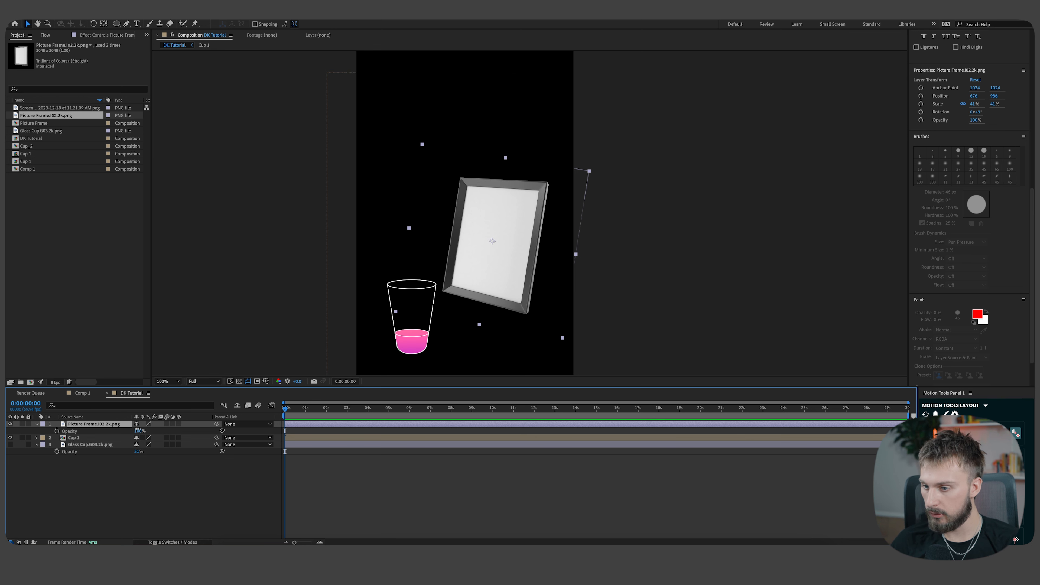
{"action": "left_click_drag", "start_coordinate": [143, 431], "coordinate": [125, 432]}
{"action": "left_click", "coordinate": [128, 25]}
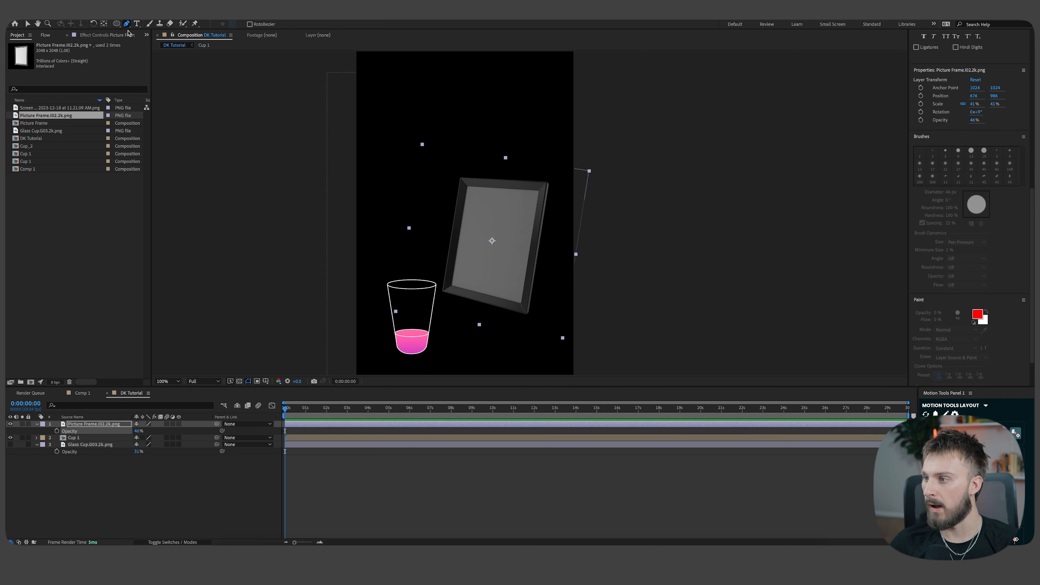
{"action": "scroll", "coordinate": [492, 201], "scroll_direction": "up", "scroll_amount": 4}
{"action": "left_click", "coordinate": [405, 166]}
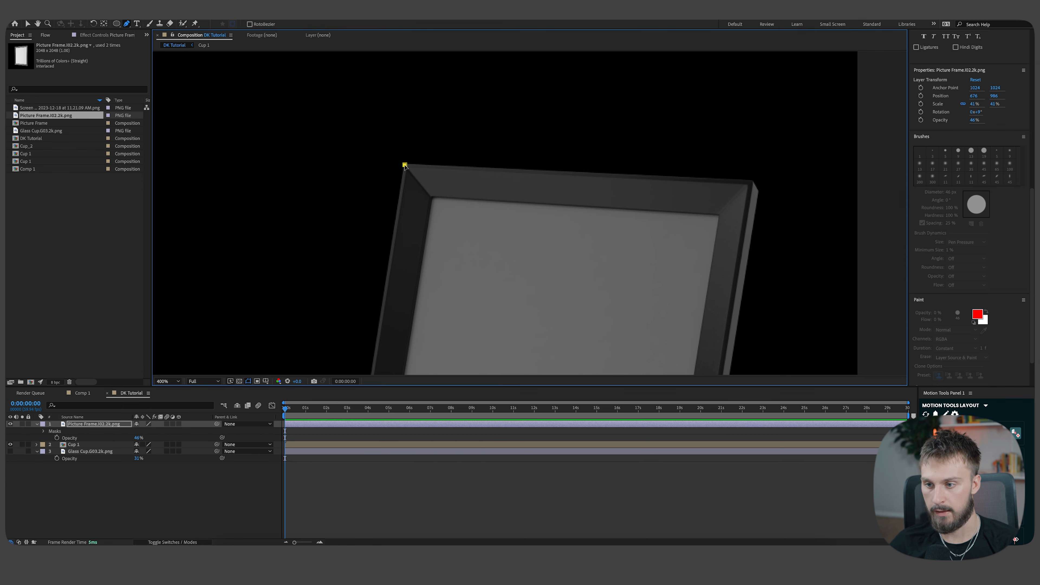
{"action": "left_click", "coordinate": [755, 185]}
{"action": "scroll", "coordinate": [733, 254], "scroll_direction": "down", "scroll_amount": 10}
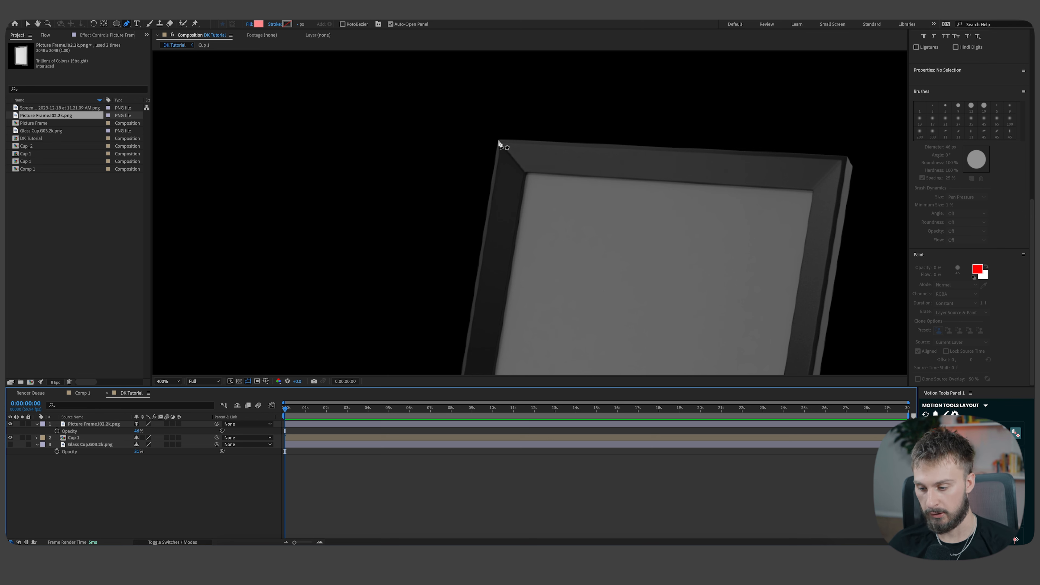
Trace the four outer corners of the picture frame's front face as a closed path on a new shape layer.
{"action": "left_click", "coordinate": [499, 144]}
{"action": "left_click_drag", "start_coordinate": [650, 156], "coordinate": [541, 157]}
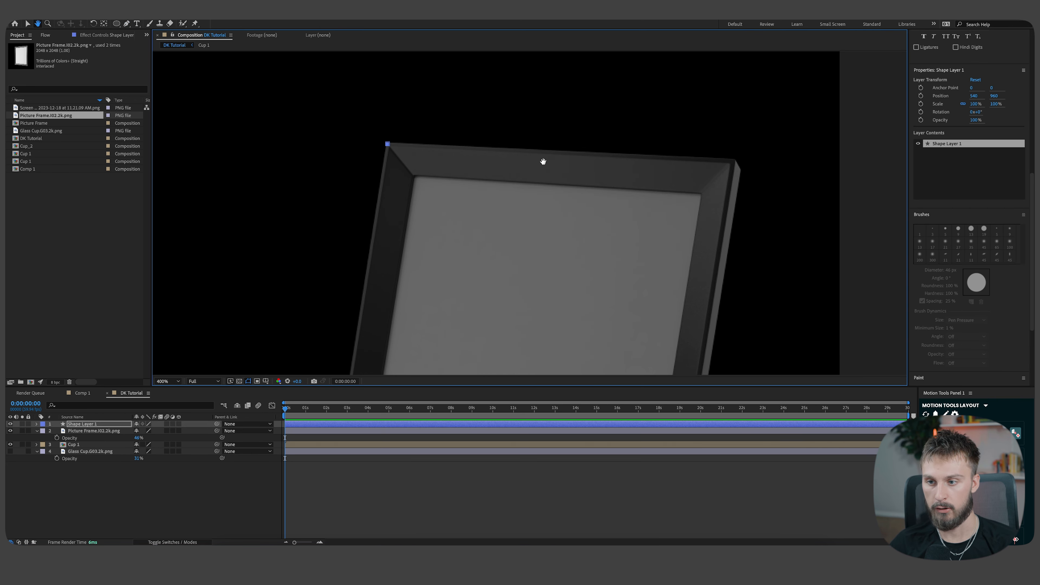
{"action": "left_click", "coordinate": [735, 160]}
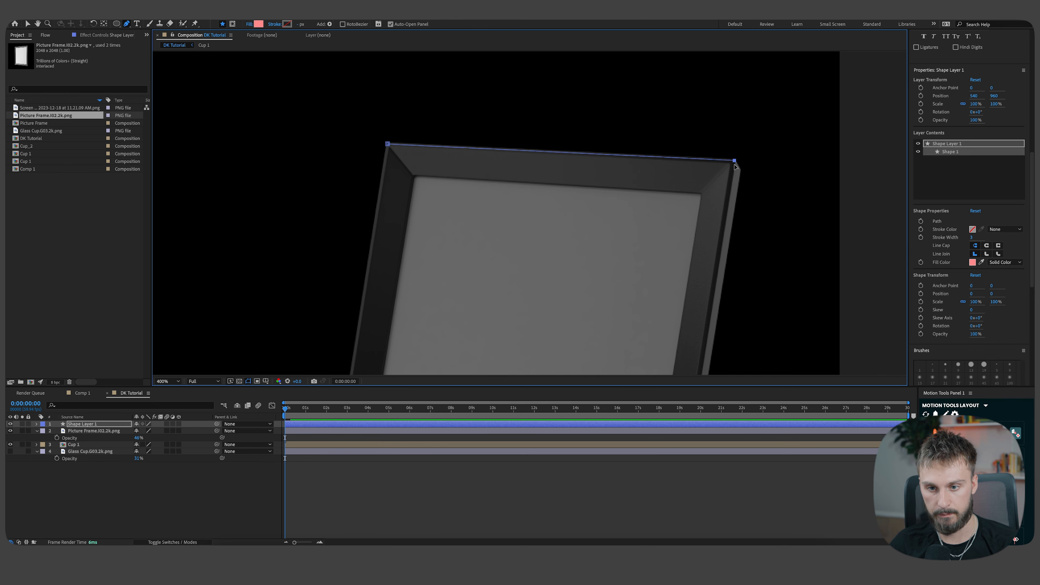
{"action": "left_click_drag", "start_coordinate": [692, 348], "coordinate": [738, 57]}
{"action": "left_click_drag", "start_coordinate": [681, 312], "coordinate": [680, 203]}
{"action": "left_click", "coordinate": [698, 283]}
{"action": "left_click_drag", "start_coordinate": [680, 254], "coordinate": [774, 365]}
{"action": "left_click", "coordinate": [458, 302]}
{"action": "left_click_drag", "start_coordinate": [480, 235], "coordinate": [432, 570]}
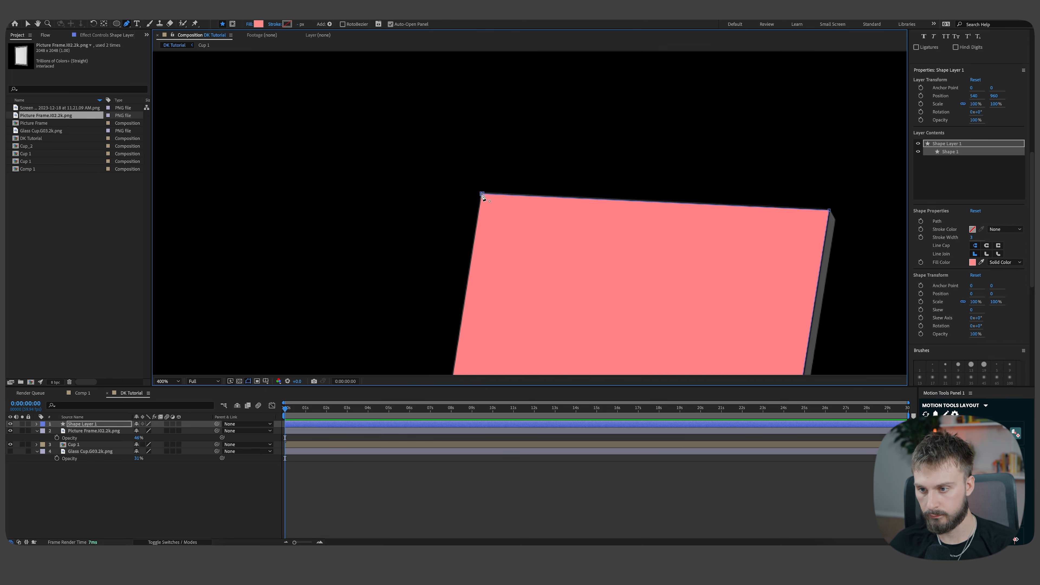
Set the traced frame outline's fill to None and its stroke width to 3 px.
{"action": "left_click", "coordinate": [249, 24]}
{"action": "left_click", "coordinate": [479, 260]}
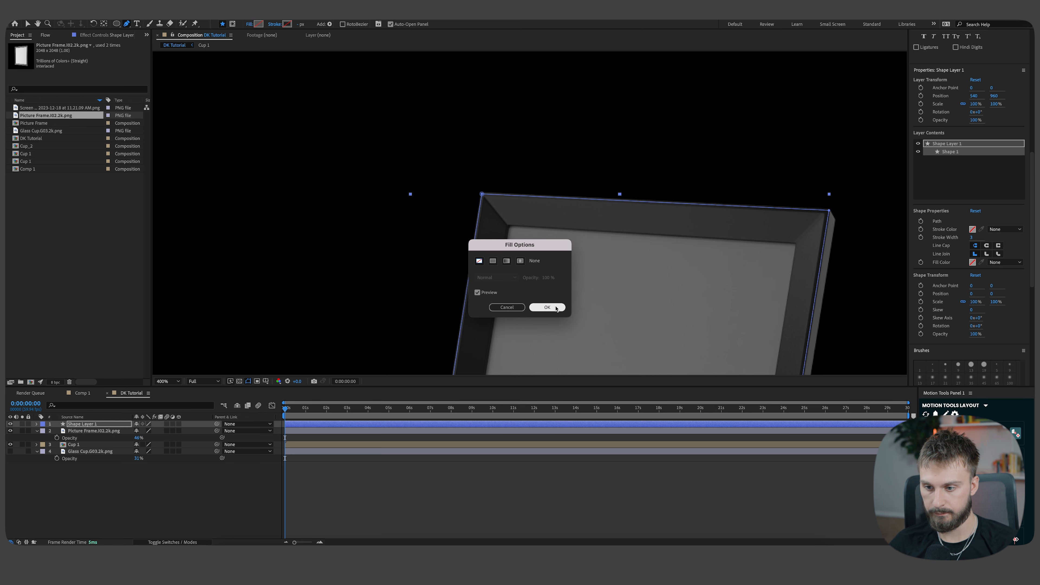
{"action": "left_click", "coordinate": [547, 307]}
{"action": "left_click", "coordinate": [300, 24]}
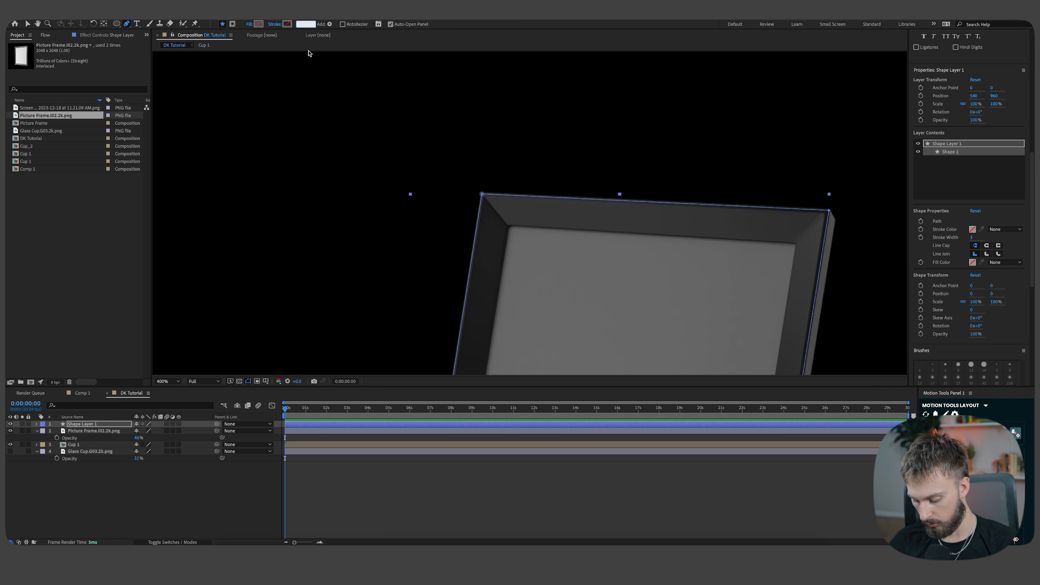
{"action": "type", "text": "3"}
{"action": "key", "text": "Return"}
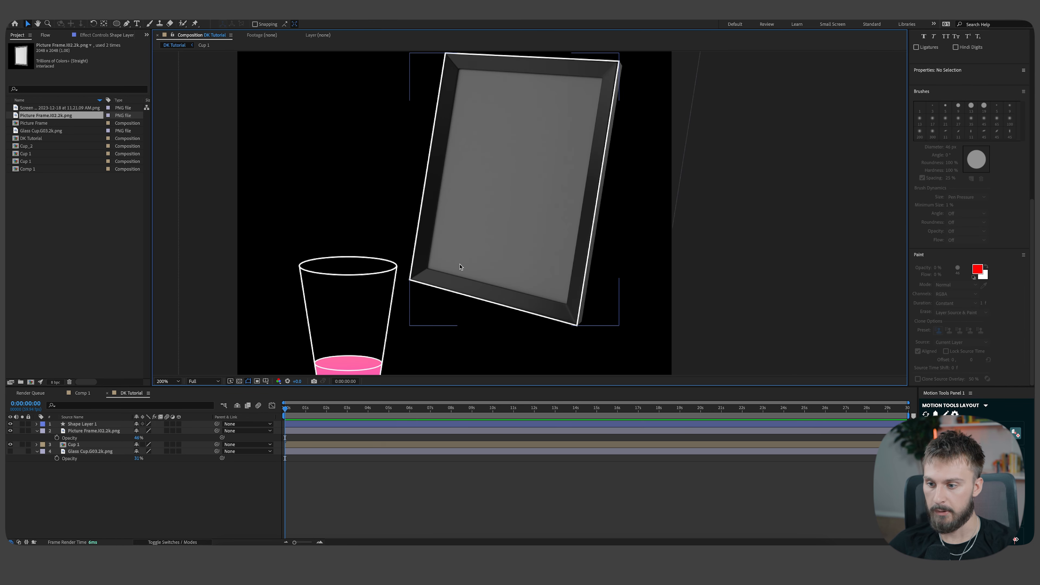
Trace a second closed four-corner outline just inside the frame's outer outline on a new shape layer with the Pen tool.
{"action": "scroll", "coordinate": [459, 267], "scroll_direction": "up", "scroll_amount": 2}
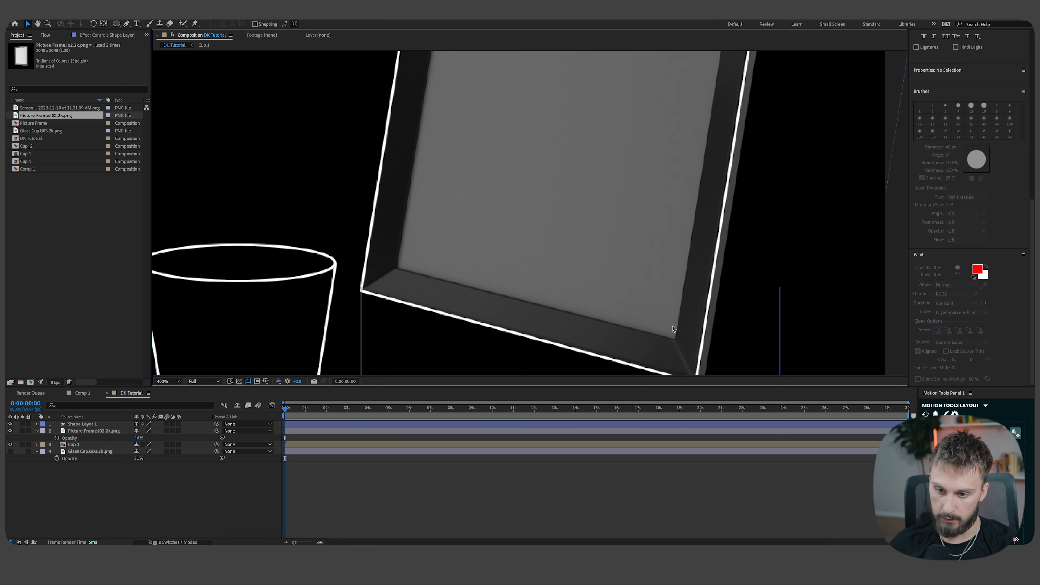
{"action": "mouse_move", "coordinate": [646, 118]}
{"action": "left_mouse_down"}
{"action": "mouse_move", "coordinate": [606, 313]}
{"action": "mouse_move", "coordinate": [649, 111]}
{"action": "left_mouse_up"}
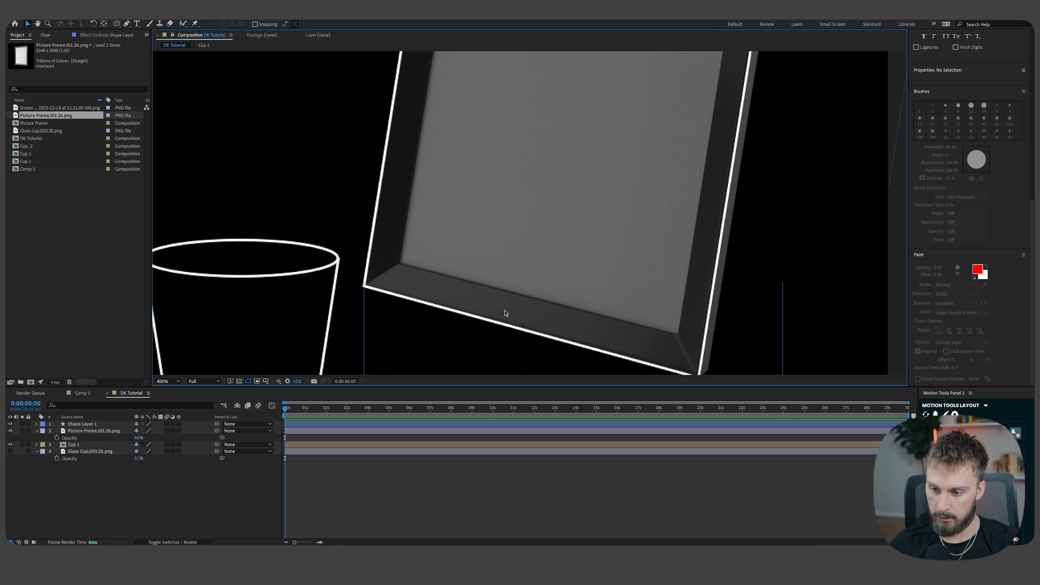
{"action": "left_click_drag", "start_coordinate": [675, 362], "coordinate": [634, 335]}
{"action": "key", "text": "g"}
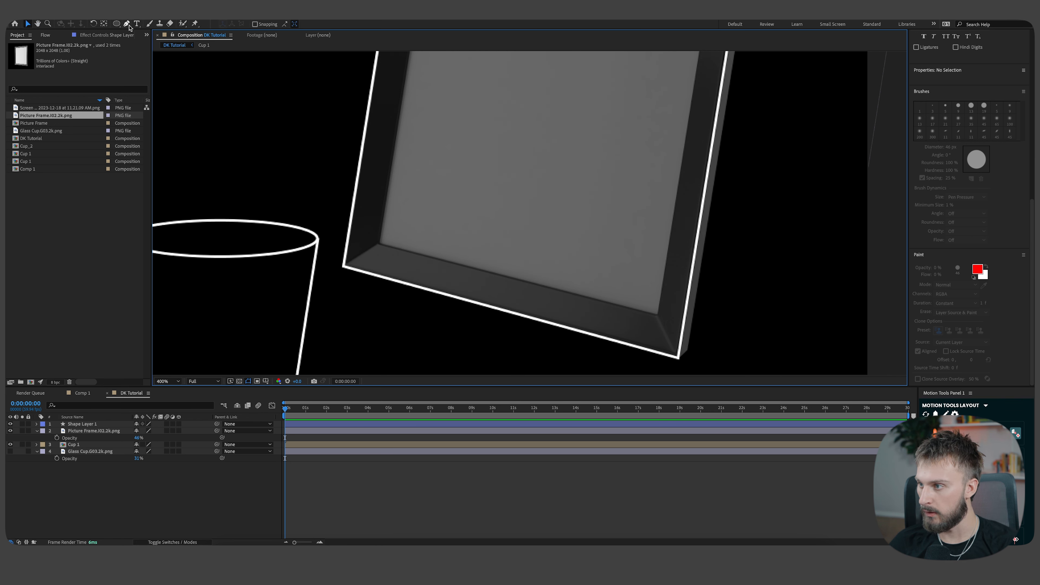
{"action": "left_click", "coordinate": [128, 24]}
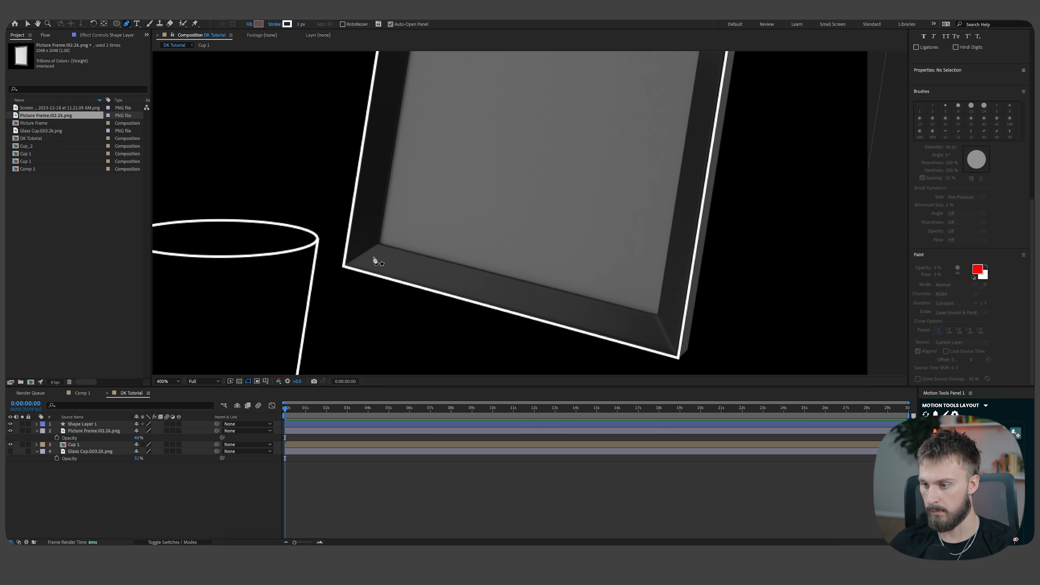
{"action": "left_click", "coordinate": [355, 259]}
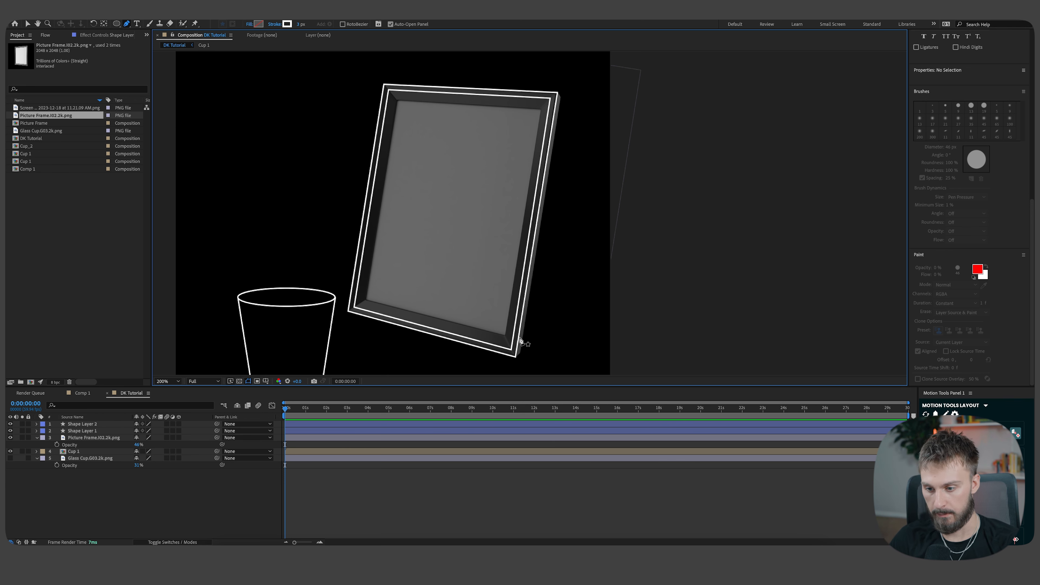
{"action": "scroll", "coordinate": [517, 360], "scroll_direction": "up", "scroll_amount": 2}
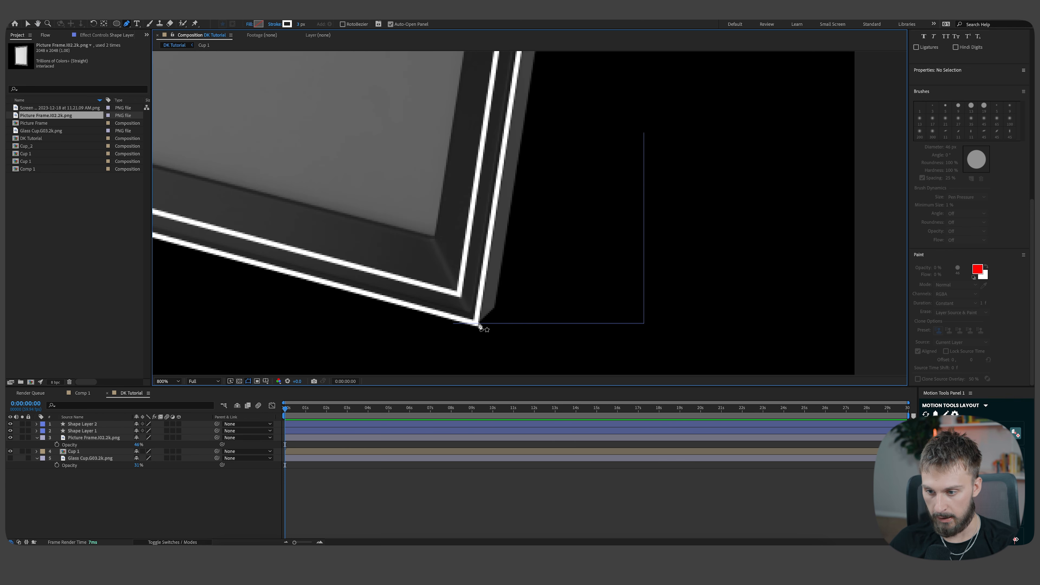
{"action": "scroll", "coordinate": [508, 187], "scroll_direction": "up", "scroll_amount": 1}
{"action": "scroll", "coordinate": [512, 224], "scroll_direction": "down", "scroll_amount": 1}
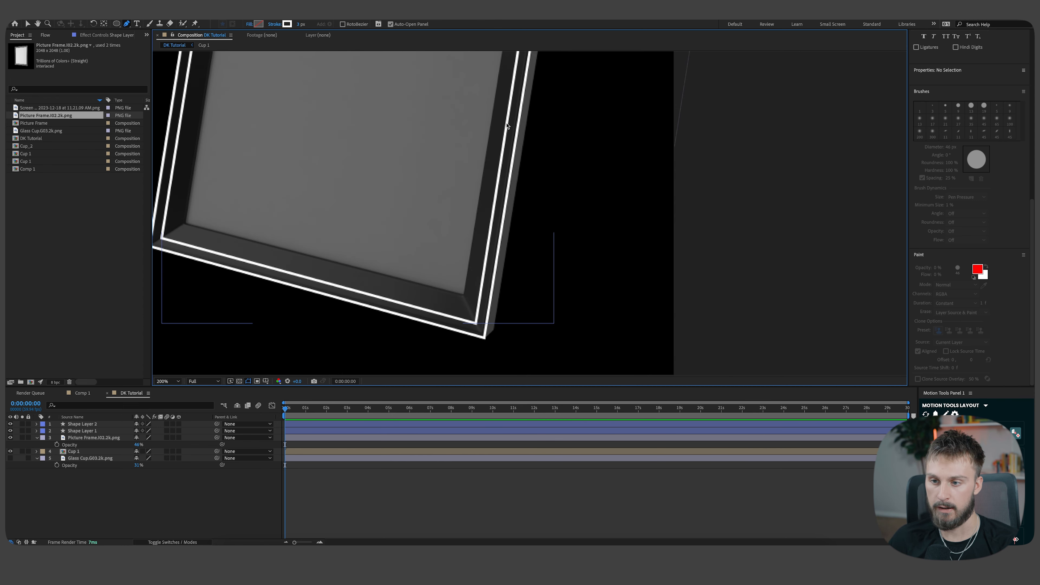
{"action": "scroll", "coordinate": [507, 127], "scroll_direction": "down", "scroll_amount": 1}
{"action": "left_click_drag", "start_coordinate": [501, 126], "coordinate": [465, 168]}
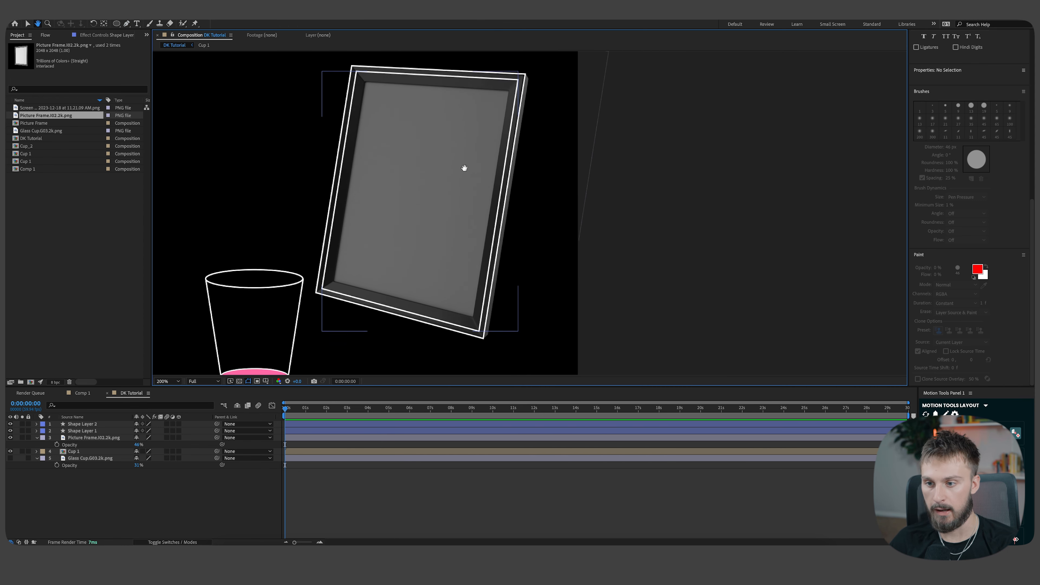
{"action": "key", "text": "g"}
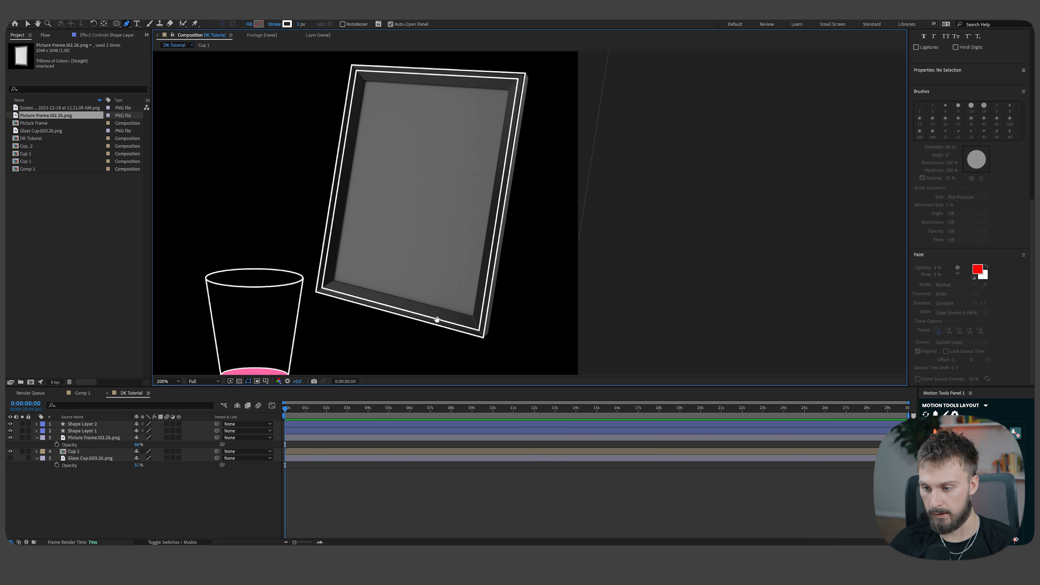
Start a path on a new shape layer at the frame's lower-right outer corner and run a short depth edge outward.
{"action": "left_click_drag", "start_coordinate": [437, 320], "coordinate": [390, 256]}
{"action": "scroll", "coordinate": [430, 283], "scroll_direction": "up", "scroll_amount": 2}
{"action": "scroll", "coordinate": [464, 254], "scroll_direction": "down", "scroll_amount": 1}
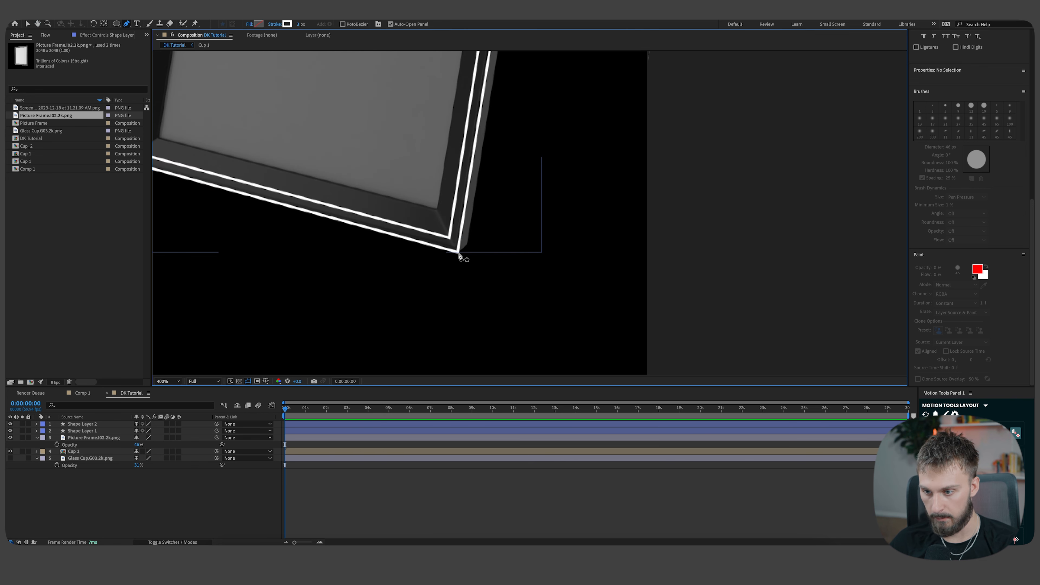
{"action": "scroll", "coordinate": [459, 256], "scroll_direction": "up", "scroll_amount": 2}
{"action": "left_click", "coordinate": [458, 256]}
{"action": "scroll", "coordinate": [466, 322], "scroll_direction": "down", "scroll_amount": 2}
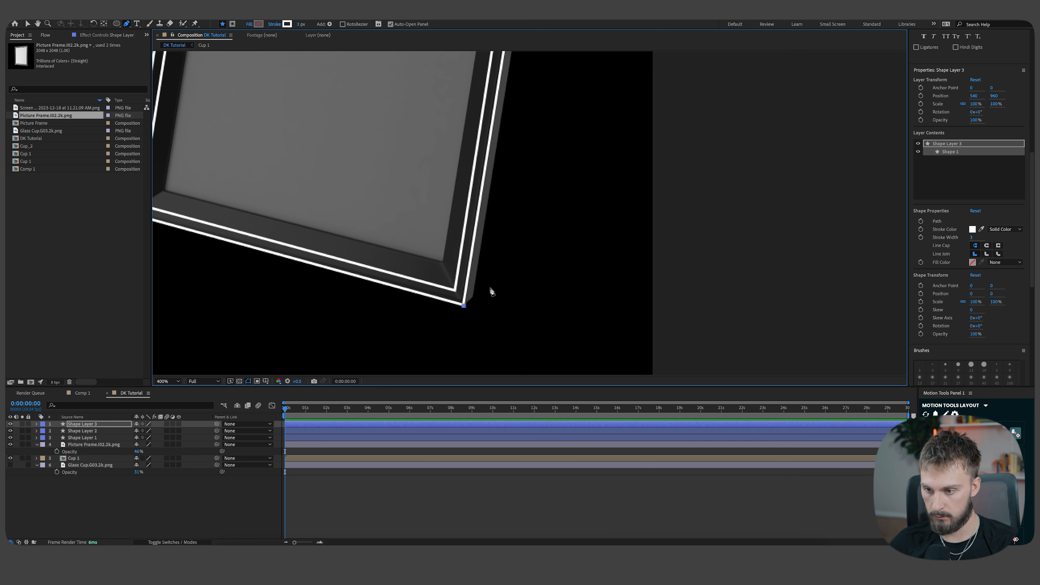
{"action": "scroll", "coordinate": [491, 292], "scroll_direction": "down", "scroll_amount": 2}
{"action": "key", "text": "h"}
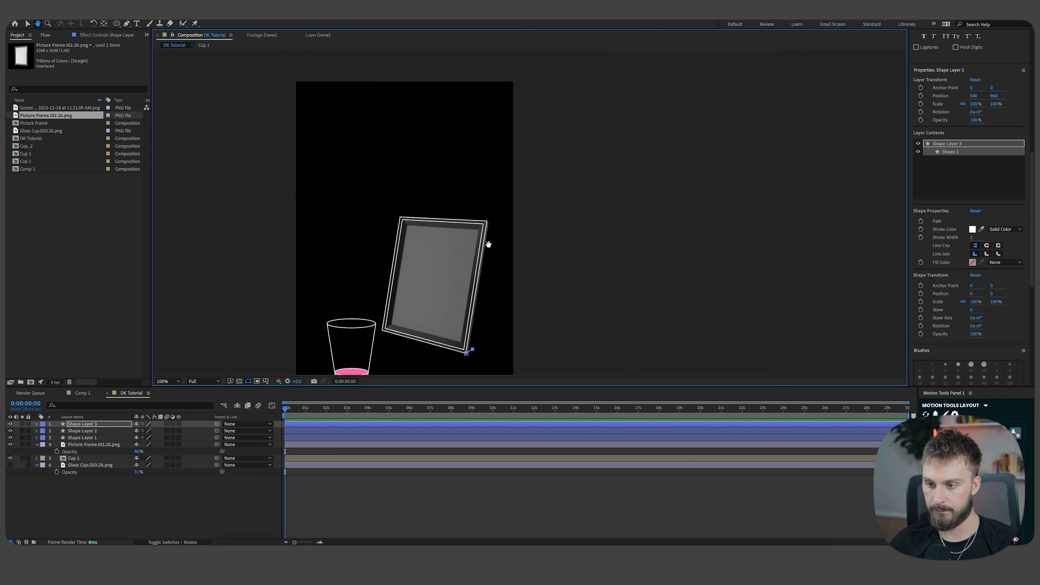
Extend the side path up along the frame's right side and join it to the front face's upper-right corner.
{"action": "scroll", "coordinate": [488, 245], "scroll_direction": "up", "scroll_amount": 4}
{"action": "key", "text": "g"}
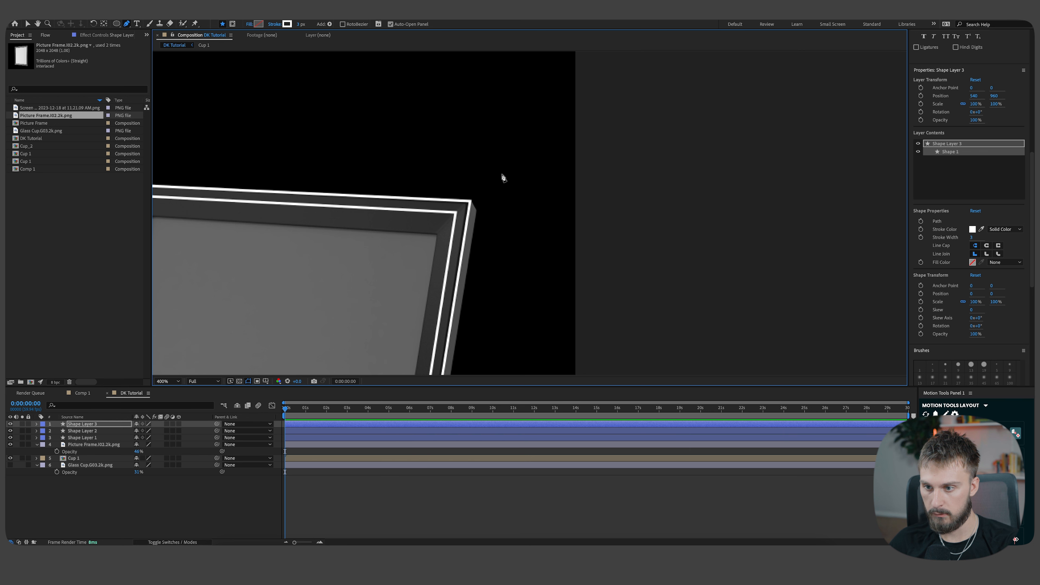
{"action": "left_click", "coordinate": [503, 177]}
{"action": "scroll", "coordinate": [502, 180], "scroll_direction": "down", "scroll_amount": 2}
{"action": "scroll", "coordinate": [498, 250], "scroll_direction": "down", "scroll_amount": 3}
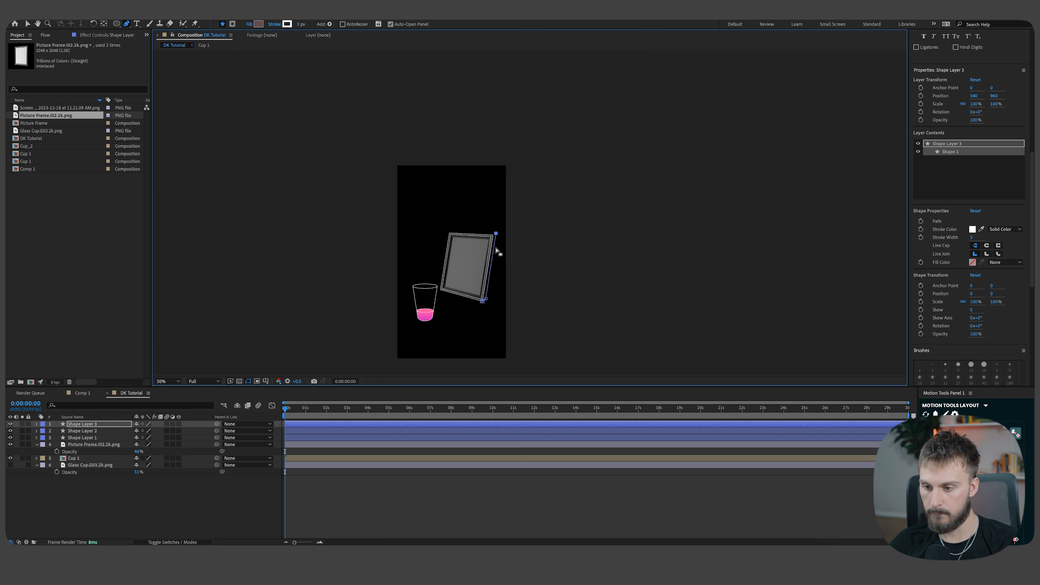
{"action": "scroll", "coordinate": [497, 252], "scroll_direction": "up", "scroll_amount": 6}
{"action": "key", "text": "h"}
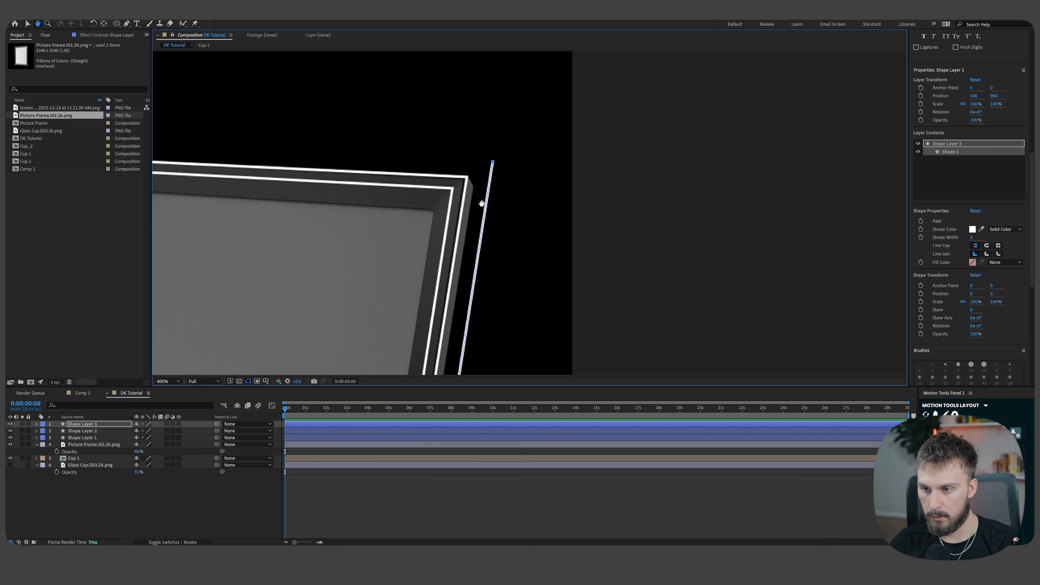
{"action": "key", "text": "g"}
{"action": "mouse_move", "coordinate": [482, 203]}
{"action": "left_mouse_down"}
{"action": "mouse_move", "coordinate": [471, 238]}
{"action": "mouse_move", "coordinate": [431, 244]}
{"action": "left_mouse_up"}
{"action": "left_click", "coordinate": [457, 212]}
Fine-tune the upper back point of the frame's side outline, then deselect the layer.
{"action": "key", "text": "h"}
{"action": "key", "text": "v"}
{"action": "left_click_drag", "start_coordinate": [447, 206], "coordinate": [451, 208]}
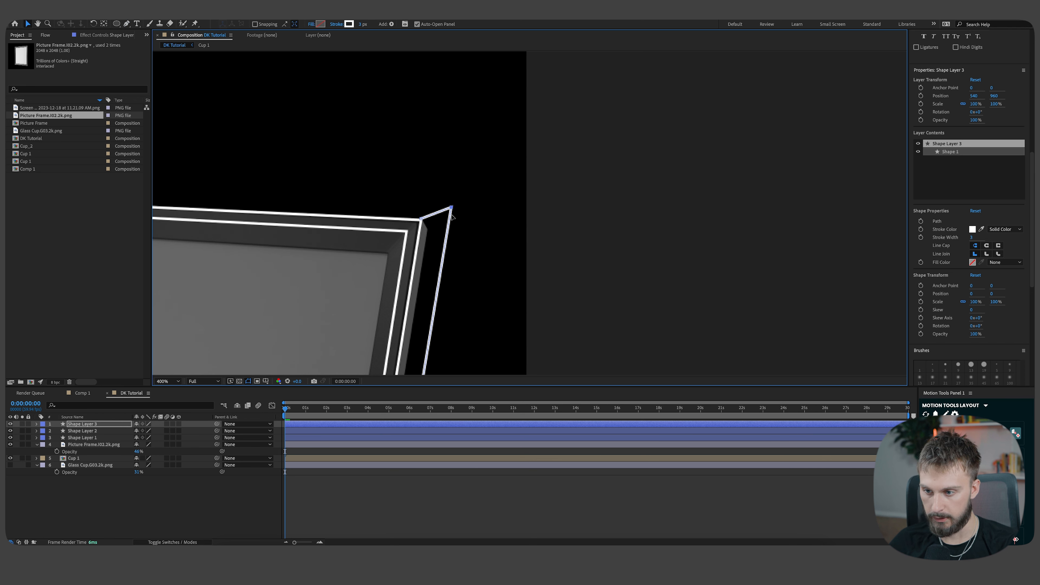
{"action": "scroll", "coordinate": [453, 216], "scroll_direction": "down", "scroll_amount": 3}
{"action": "key", "text": "h"}
{"action": "left_click_drag", "start_coordinate": [476, 125], "coordinate": [477, 145]}
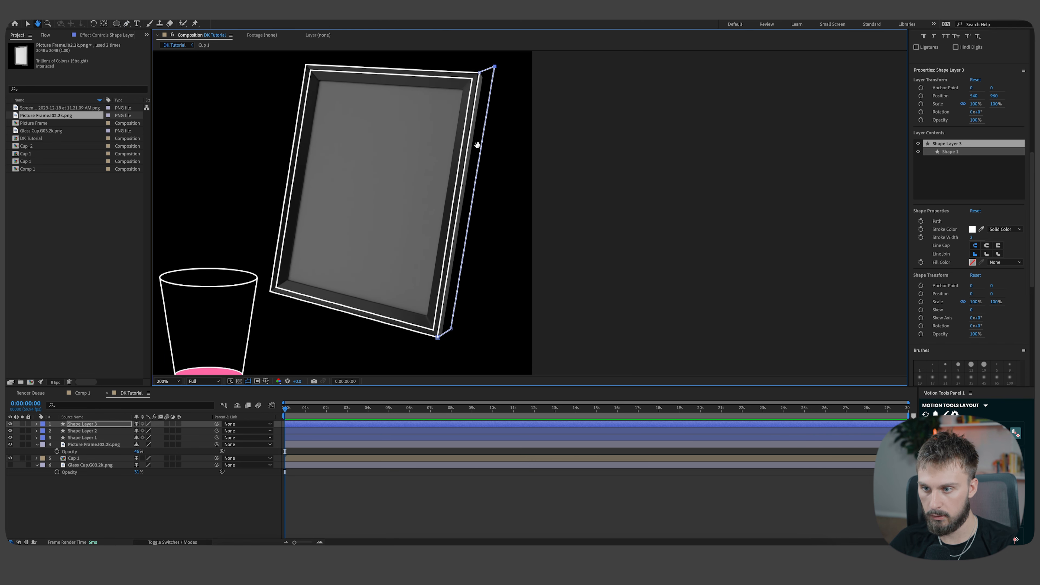
{"action": "key", "text": "v"}
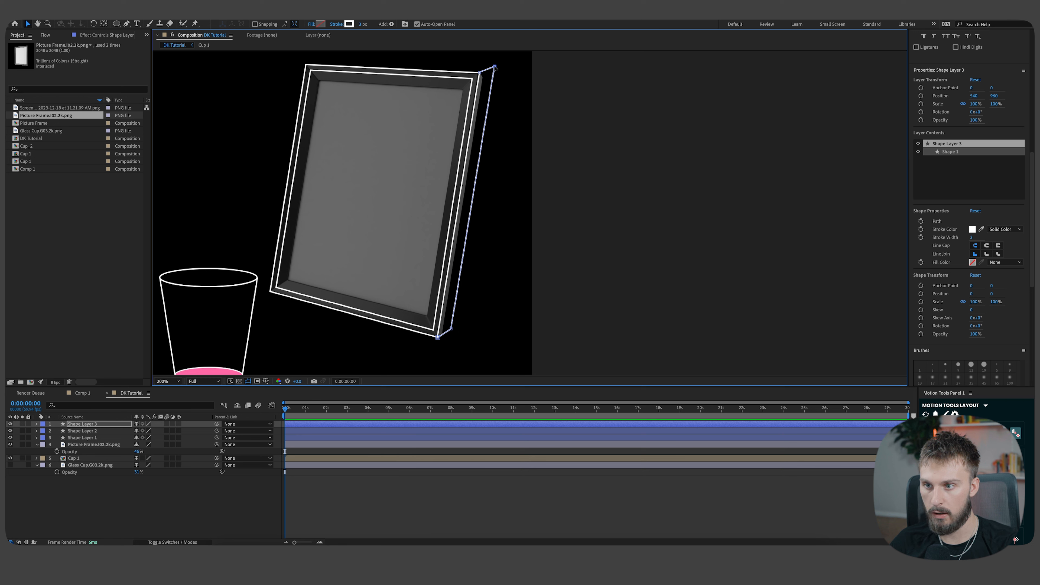
{"action": "left_click_drag", "start_coordinate": [495, 67], "coordinate": [494, 67]}
{"action": "left_click", "coordinate": [589, 254]}
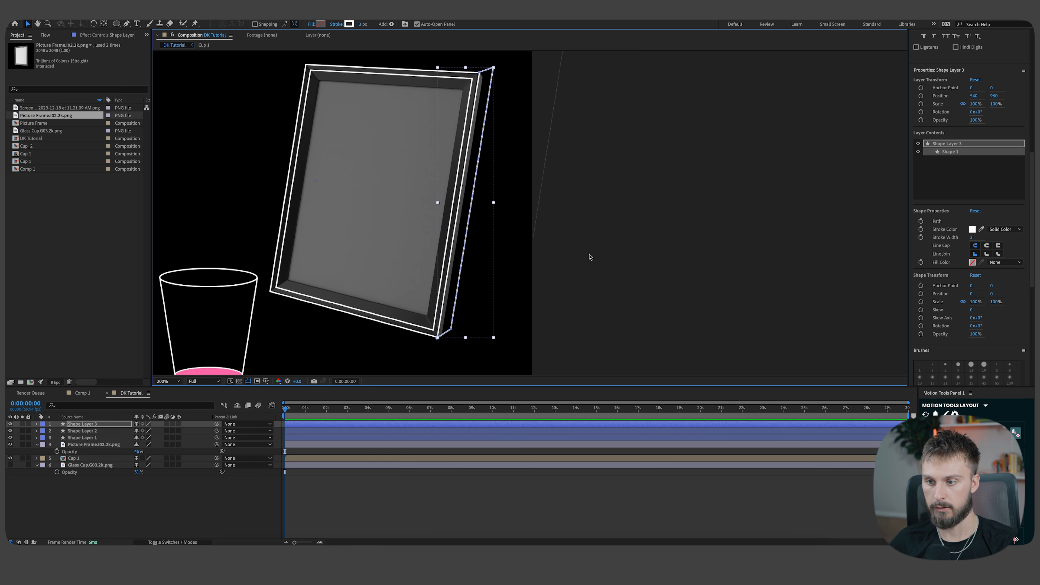
{"action": "left_click", "coordinate": [590, 257]}
Draw the frame's top face edge on a new shape layer between the upper corners, lowering its back-left point to flatten the perspective.
{"action": "left_click_drag", "start_coordinate": [413, 135], "coordinate": [437, 274]}
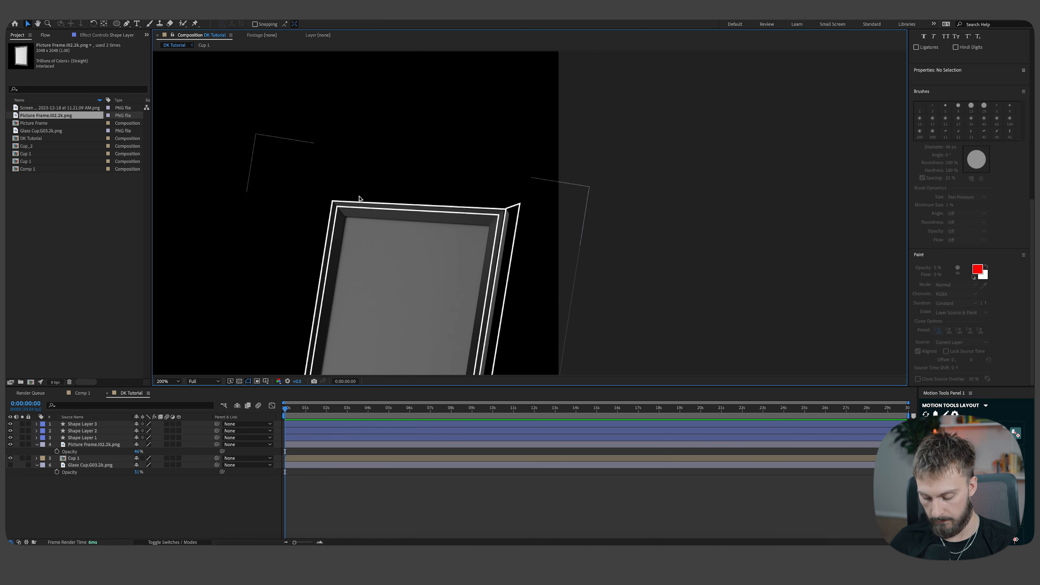
{"action": "key", "text": "p"}
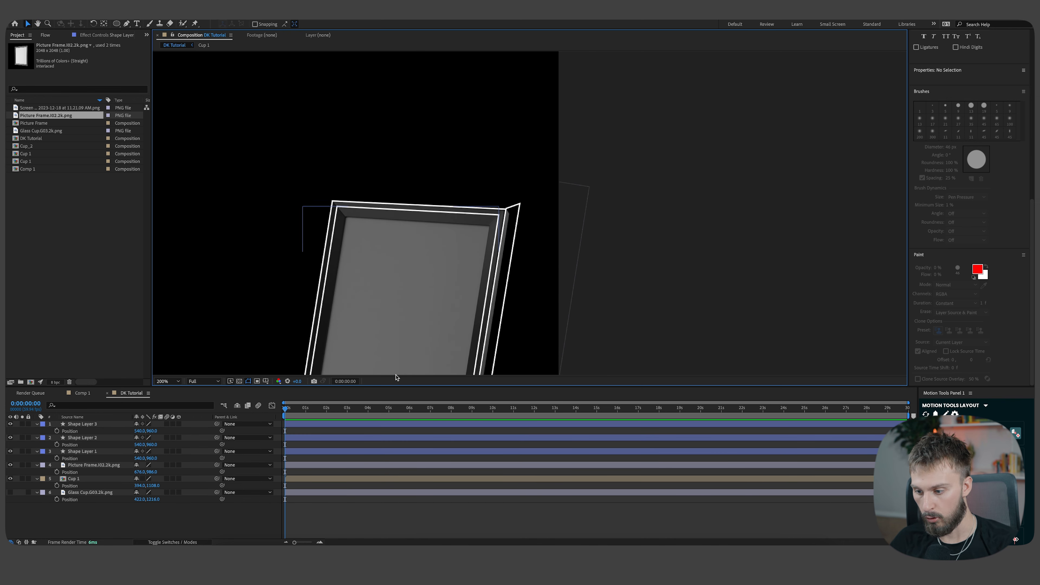
{"action": "key", "text": "p"}
{"action": "left_click", "coordinate": [127, 24]}
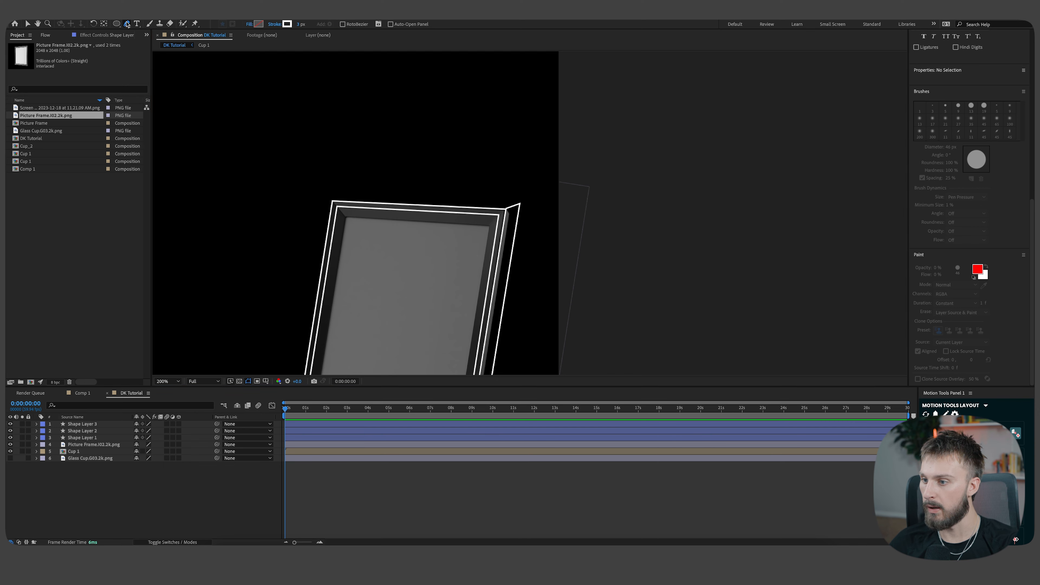
{"action": "scroll", "coordinate": [388, 211], "scroll_direction": "up", "scroll_amount": 1}
{"action": "left_click_drag", "start_coordinate": [275, 192], "coordinate": [270, 224]}
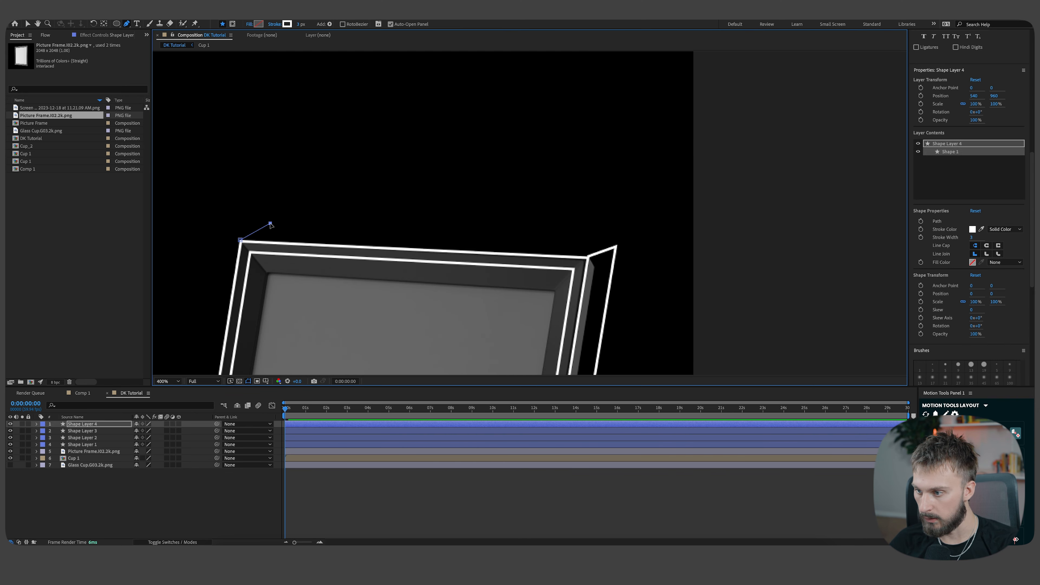
{"action": "left_click", "coordinate": [617, 247]}
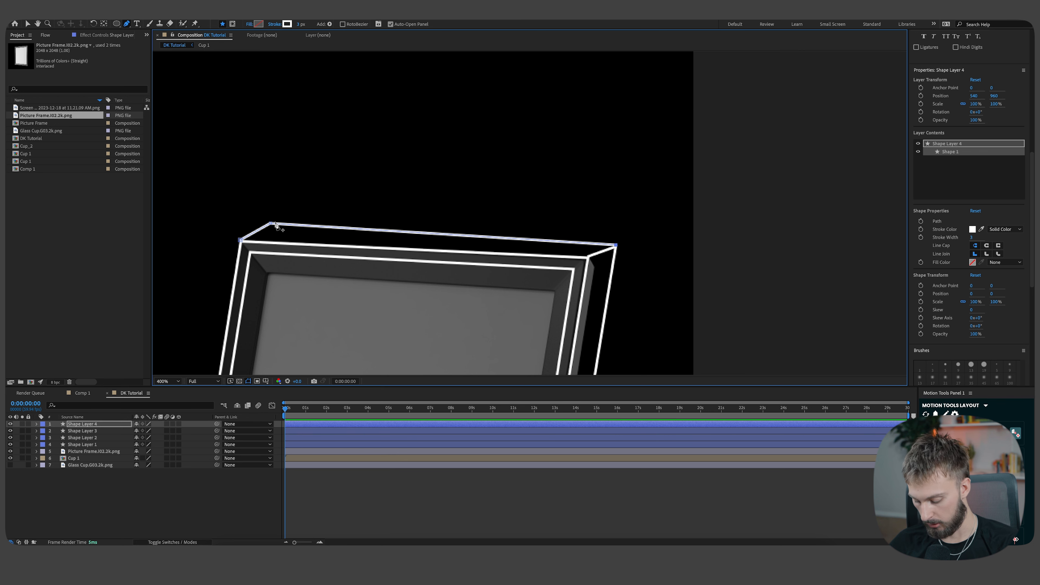
{"action": "key", "text": "v"}
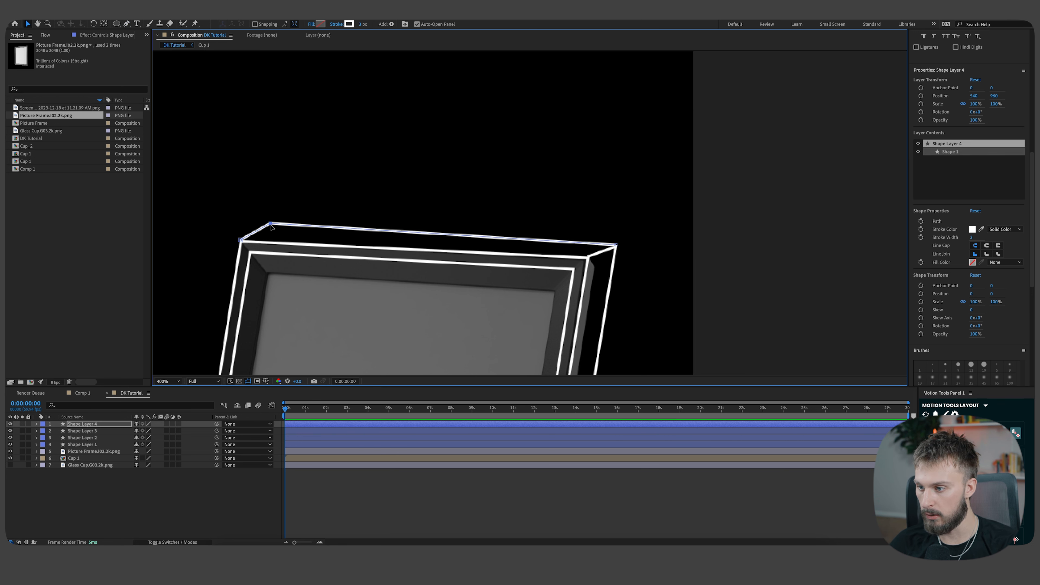
{"action": "left_click_drag", "start_coordinate": [271, 225], "coordinate": [272, 231]}
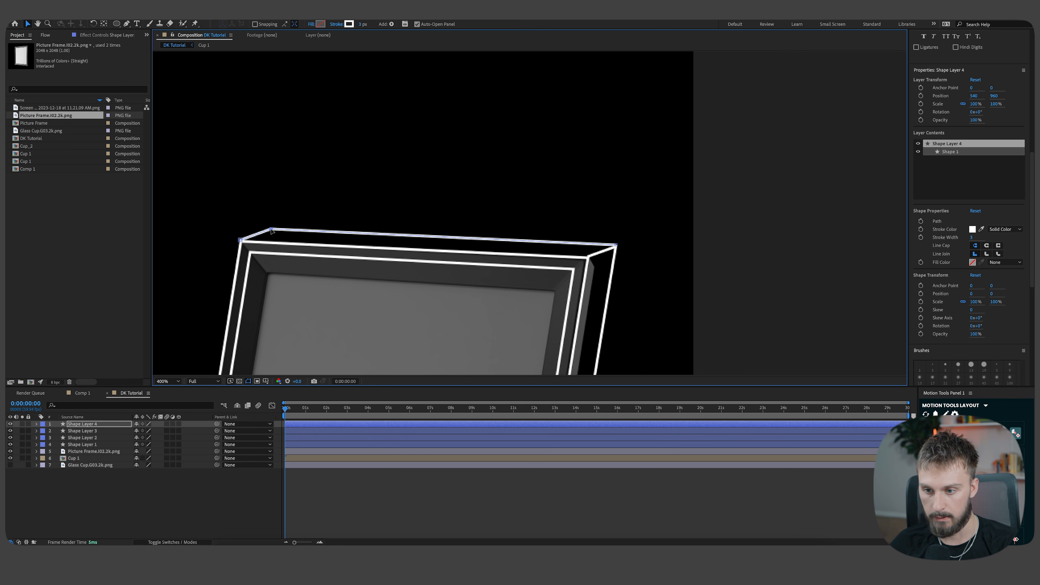
Delete the picture frame reference image layer from the composition.
{"action": "key", "text": "slash"}
{"action": "left_click", "coordinate": [528, 197]}
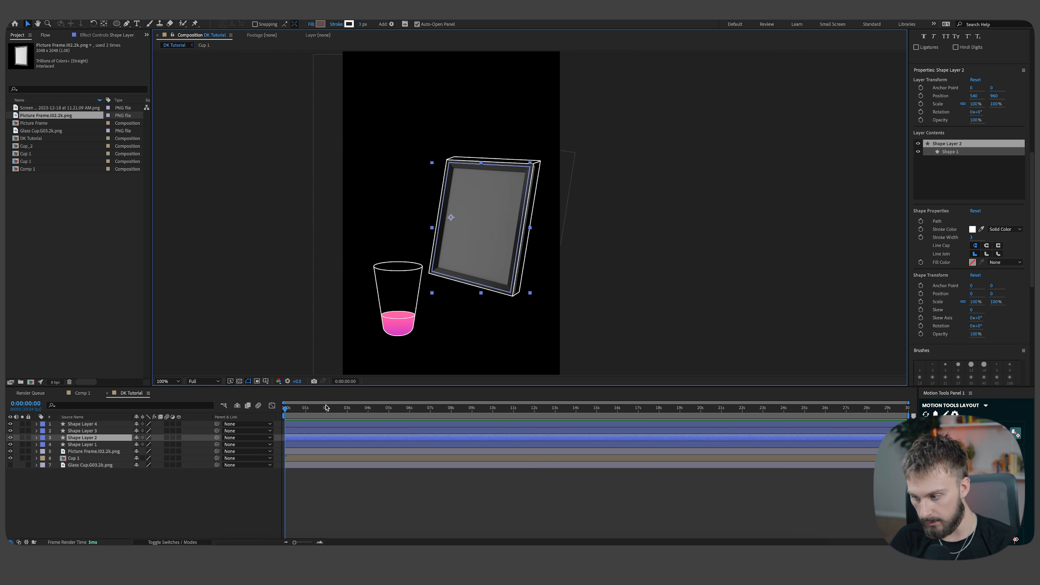
{"action": "left_click", "coordinate": [289, 451]}
{"action": "key", "text": "Delete"}
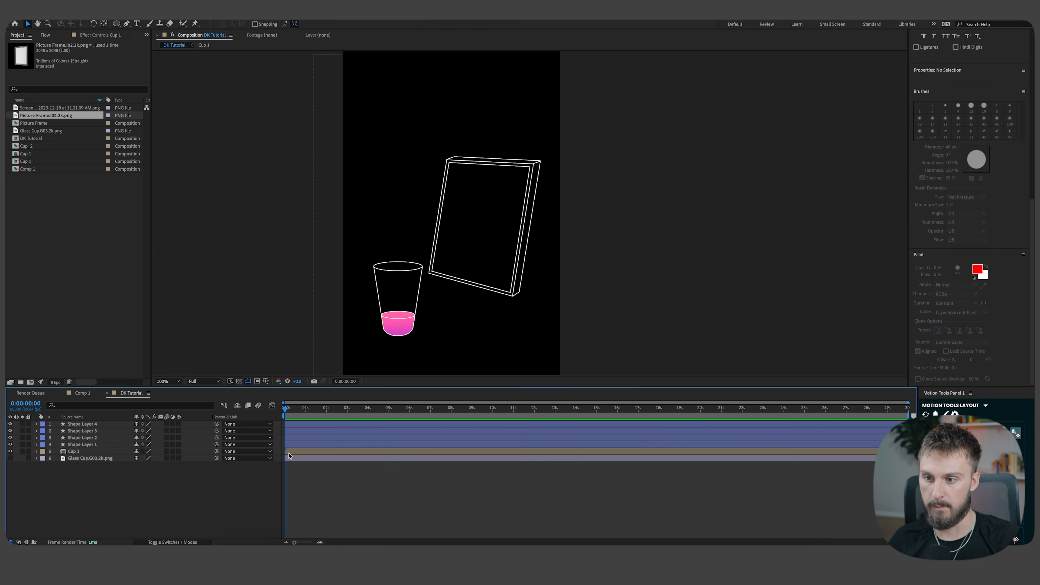
Select all four frame shape layers and move the frame left so its lower-left corner overlaps the cup's rim.
{"action": "left_click", "coordinate": [291, 445]}
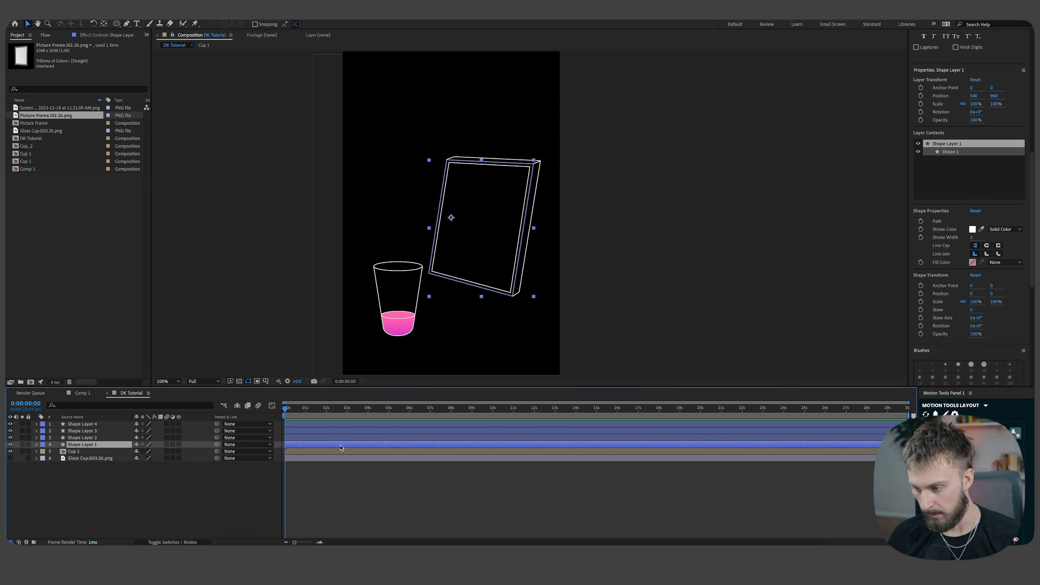
{"action": "left_click", "coordinate": [335, 423], "text": "shift"}
{"action": "left_click_drag", "start_coordinate": [512, 289], "coordinate": [332, 240]}
{"action": "left_click", "coordinate": [659, 288]}
{"action": "scroll", "coordinate": [426, 231], "scroll_direction": "up", "scroll_amount": 1}
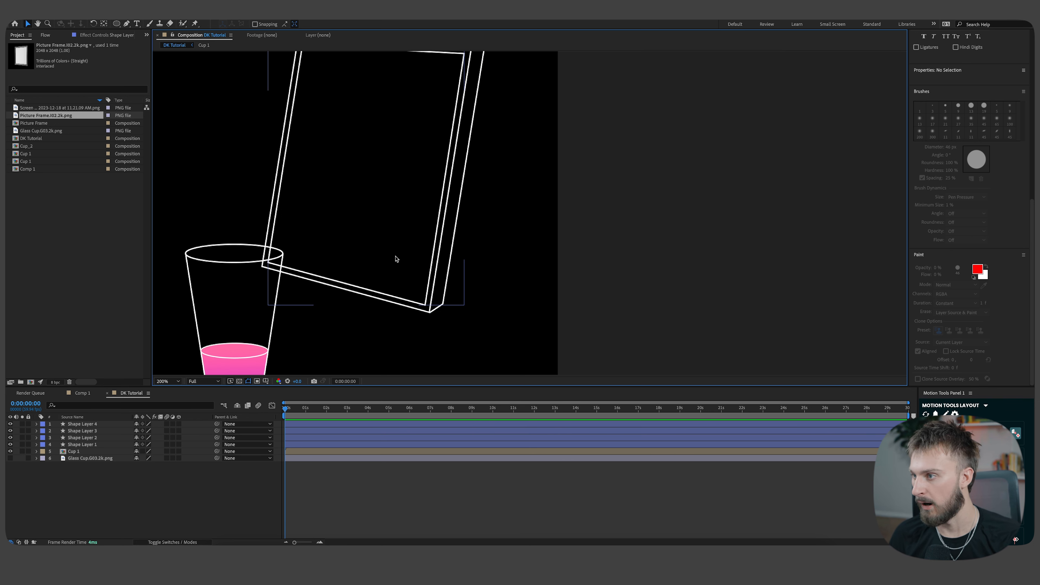
Start the frame's rear stand with the Pen tool: a line down from the back edge, a short flat foot and an upward diagonal.
{"action": "left_click", "coordinate": [128, 23]}
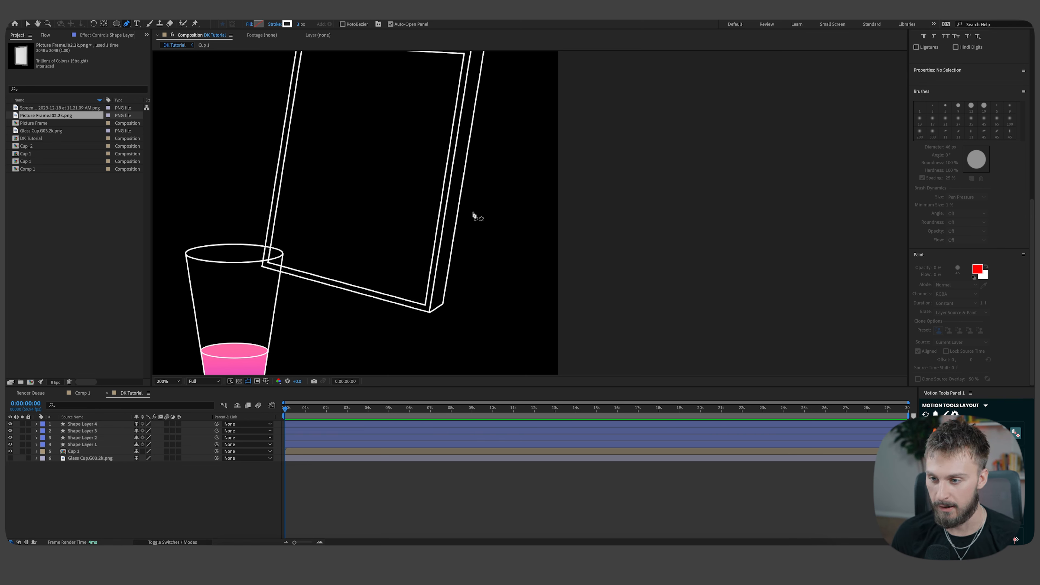
{"action": "scroll", "coordinate": [463, 226], "scroll_direction": "up", "scroll_amount": 1}
{"action": "left_click_drag", "start_coordinate": [464, 232], "coordinate": [460, 181]}
{"action": "scroll", "coordinate": [450, 135], "scroll_direction": "down", "scroll_amount": 1}
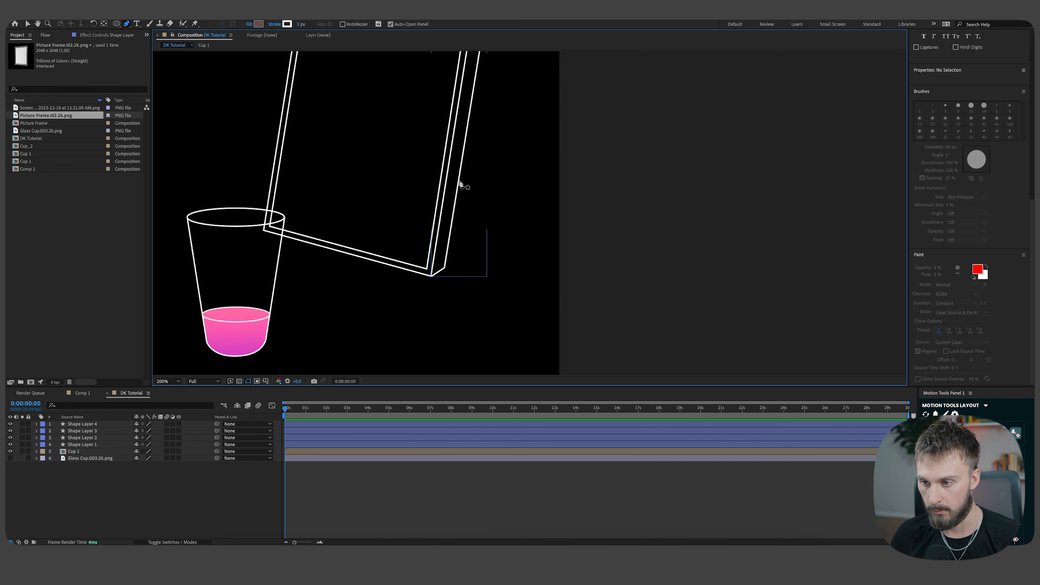
{"action": "left_click", "coordinate": [459, 178]}
{"action": "left_click", "coordinate": [470, 254]}
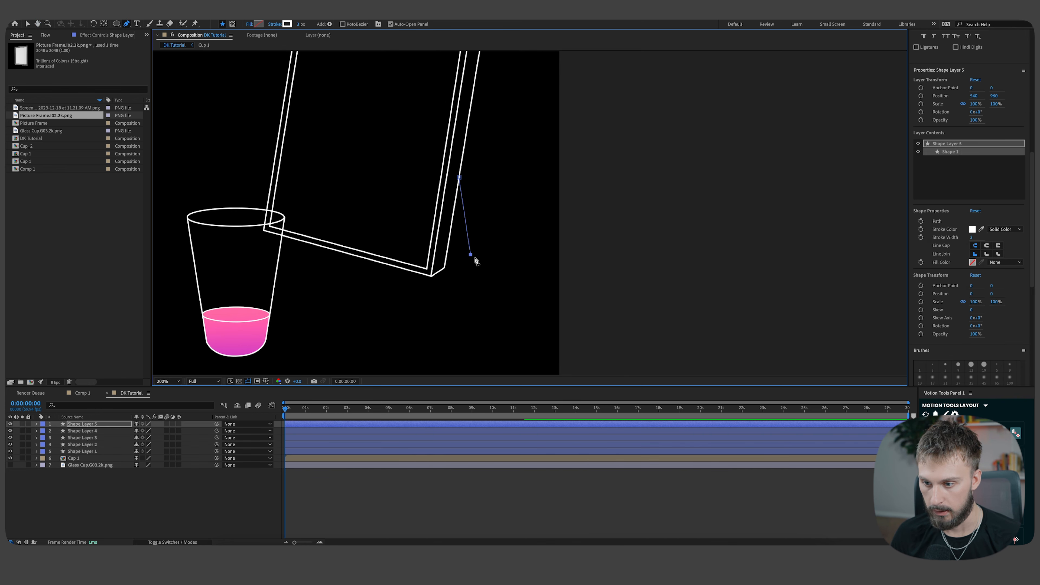
{"action": "left_click", "coordinate": [488, 255]}
{"action": "scroll", "coordinate": [484, 255], "scroll_direction": "up", "scroll_amount": 1}
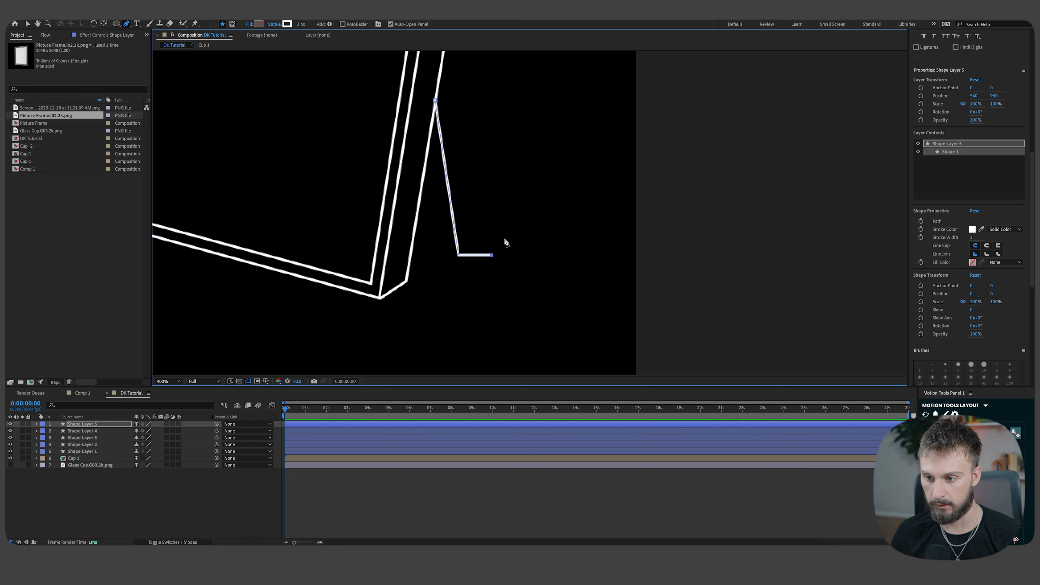
{"action": "left_click", "coordinate": [518, 233]}
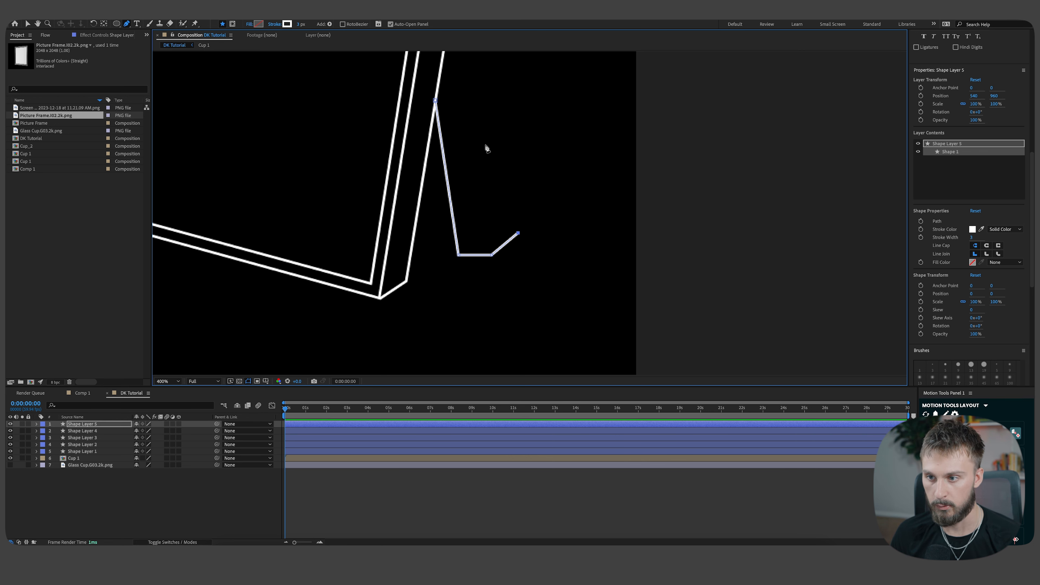
Finish the stand outline with a long line up to a higher point on the frame's back edge, and deselect it.
{"action": "mouse_move", "coordinate": [470, 86]}
{"action": "left_mouse_down"}
{"action": "mouse_move", "coordinate": [474, 216]}
{"action": "mouse_move", "coordinate": [471, 158]}
{"action": "left_mouse_up"}
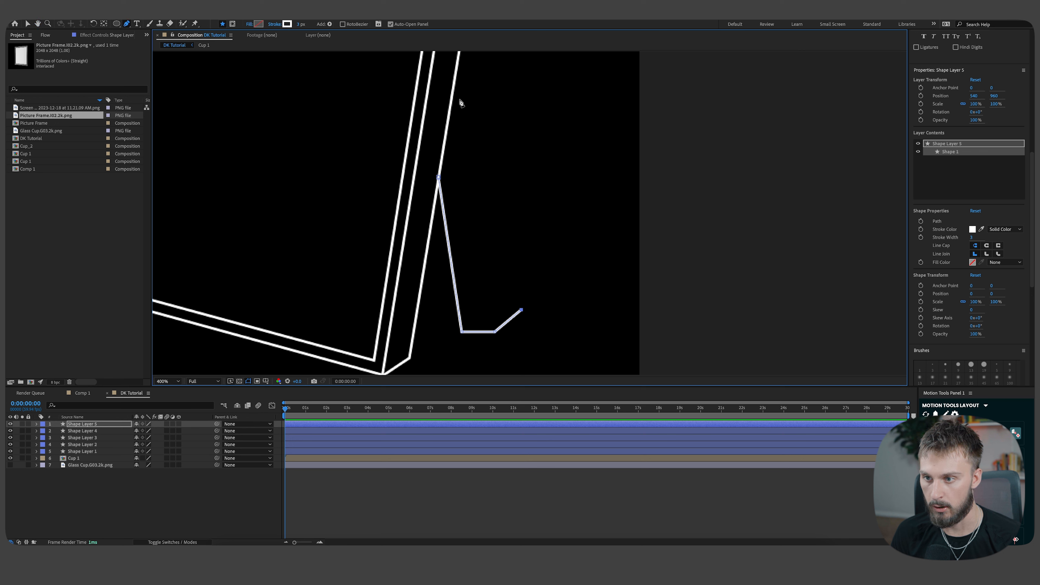
{"action": "left_click_drag", "start_coordinate": [527, 116], "coordinate": [513, 193]}
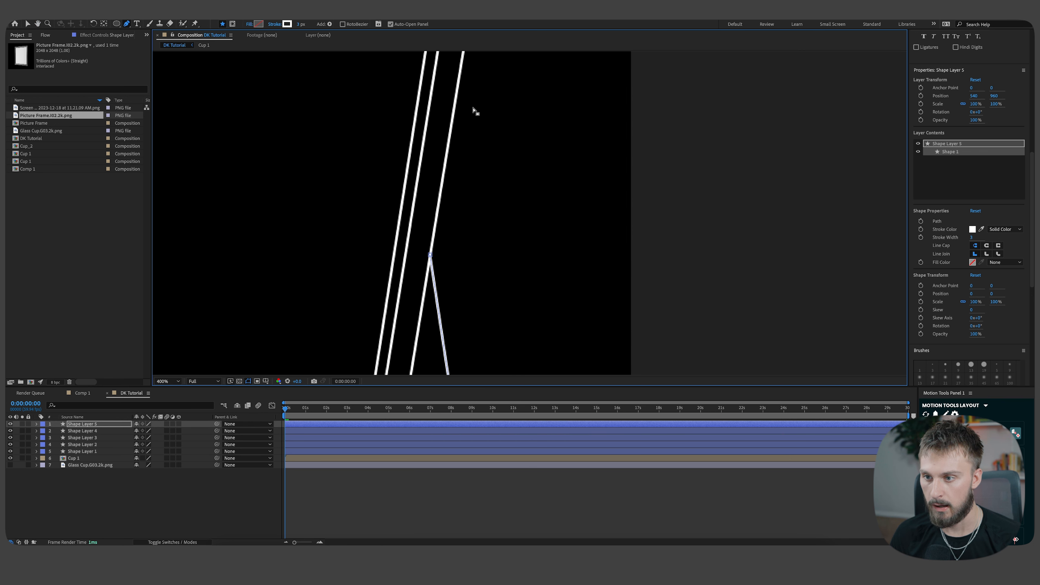
{"action": "left_click", "coordinate": [458, 91]}
{"action": "key", "text": "comma"}
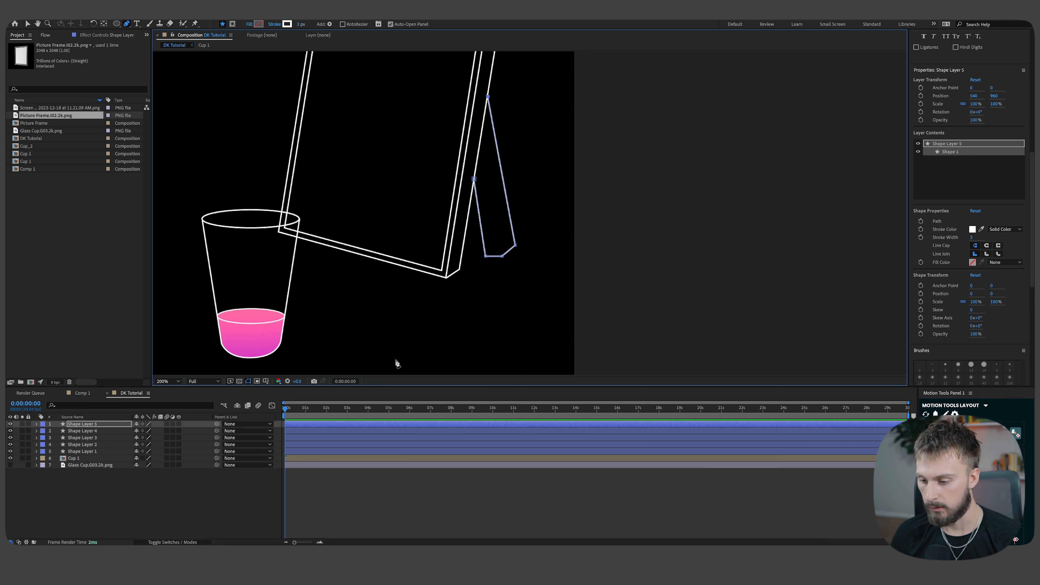
{"action": "left_click", "coordinate": [437, 497]}
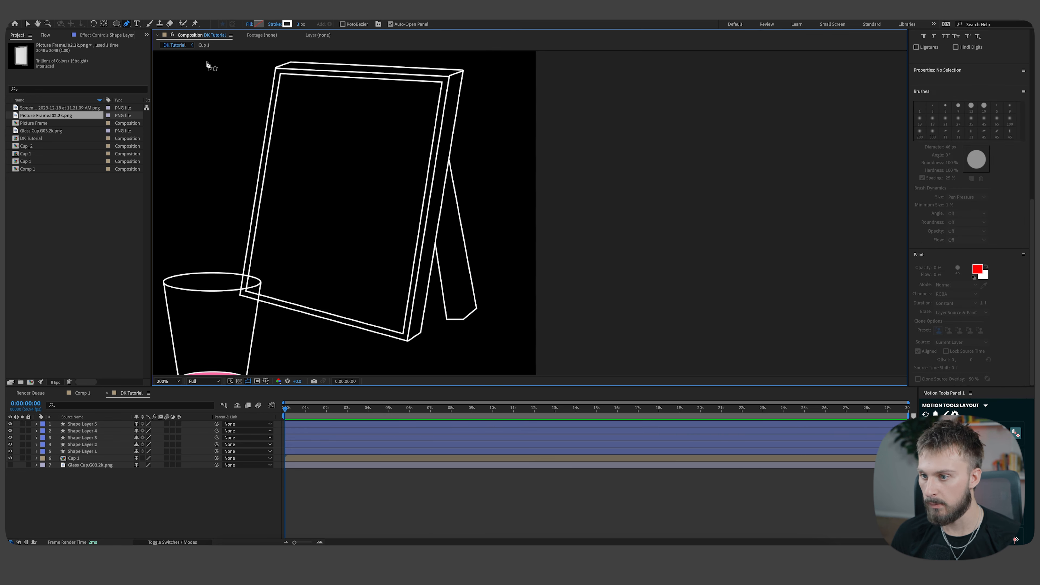
Draw a straight line on a new shape layer from the stand's foot corner up to the frame's back edge to show thickness.
{"action": "left_click_drag", "start_coordinate": [421, 188], "coordinate": [405, 139]}
{"action": "scroll", "coordinate": [443, 269], "scroll_direction": "up", "scroll_amount": 2}
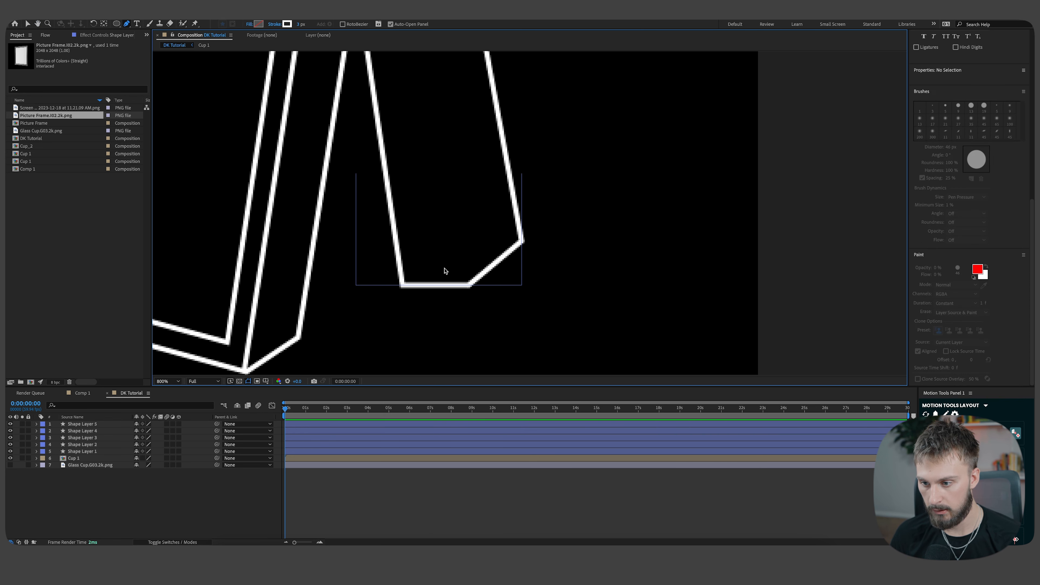
{"action": "left_click", "coordinate": [470, 286]}
{"action": "scroll", "coordinate": [457, 227], "scroll_direction": "down", "scroll_amount": 1}
{"action": "left_click_drag", "start_coordinate": [439, 103], "coordinate": [447, 242]}
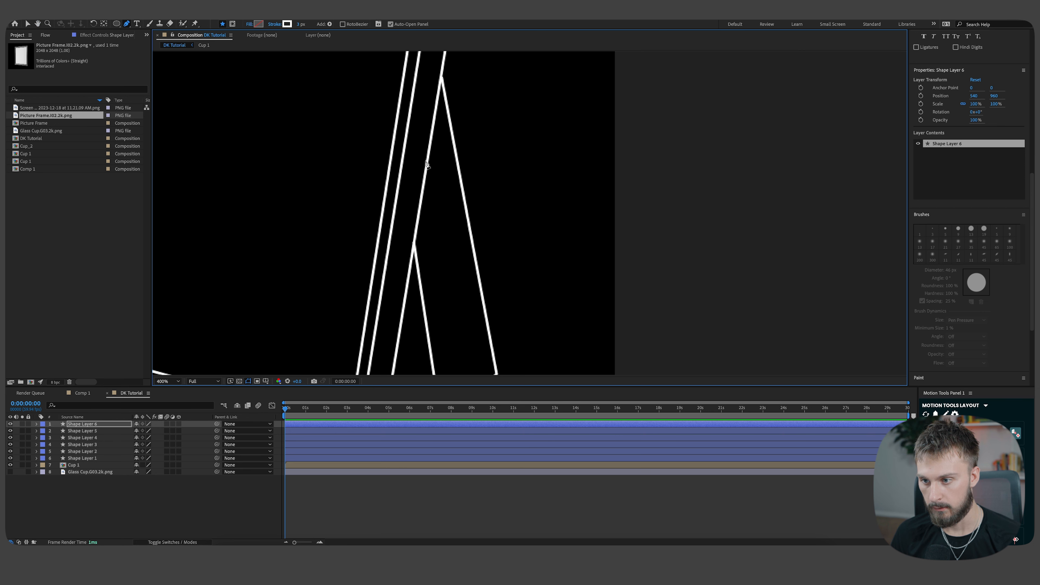
{"action": "left_click", "coordinate": [428, 153]}
{"action": "scroll", "coordinate": [448, 217], "scroll_direction": "down", "scroll_amount": 2}
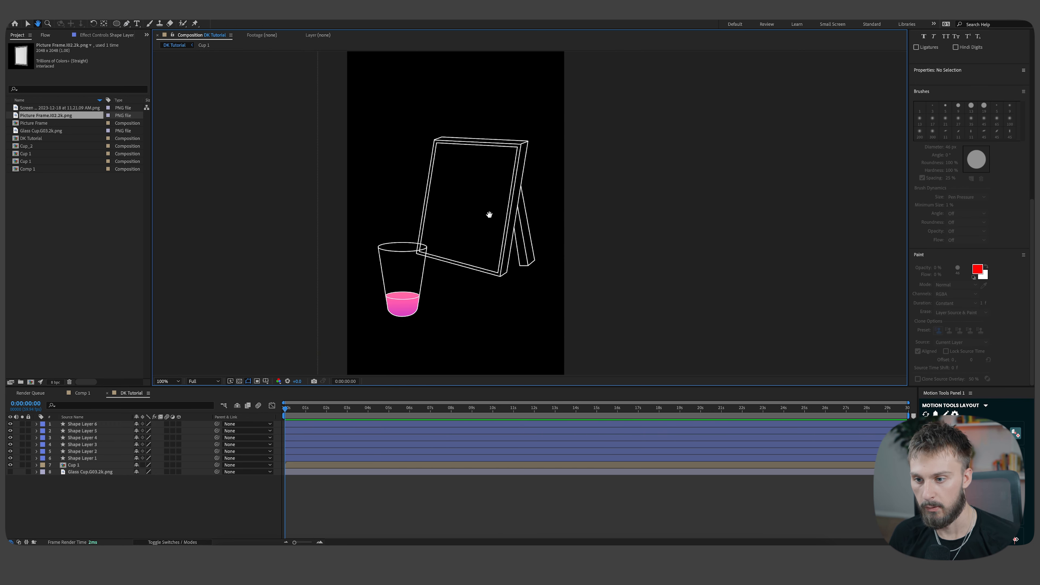
{"action": "key", "text": "g"}
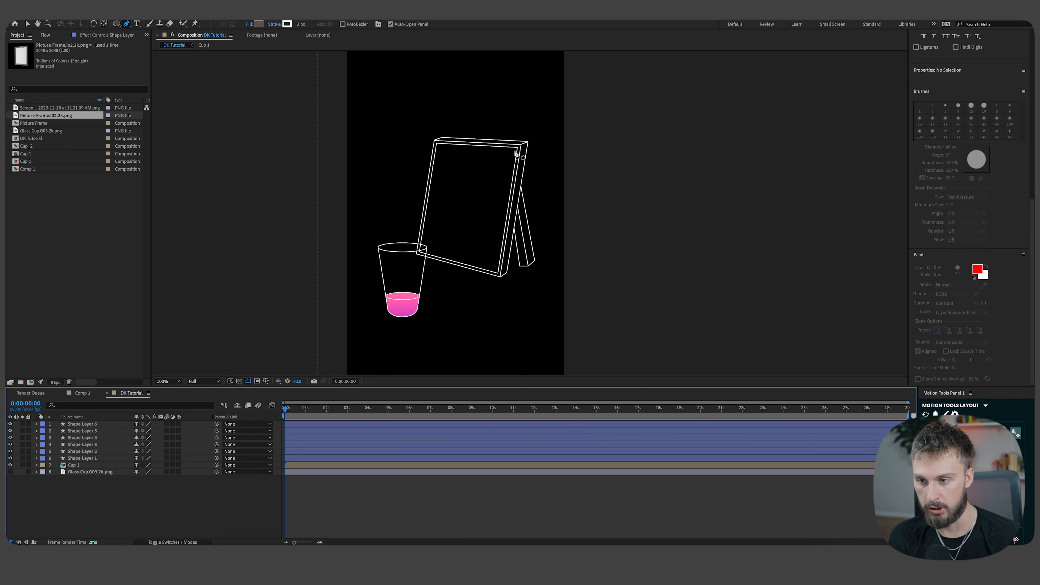
{"action": "scroll", "coordinate": [516, 263], "scroll_direction": "up", "scroll_amount": 4}
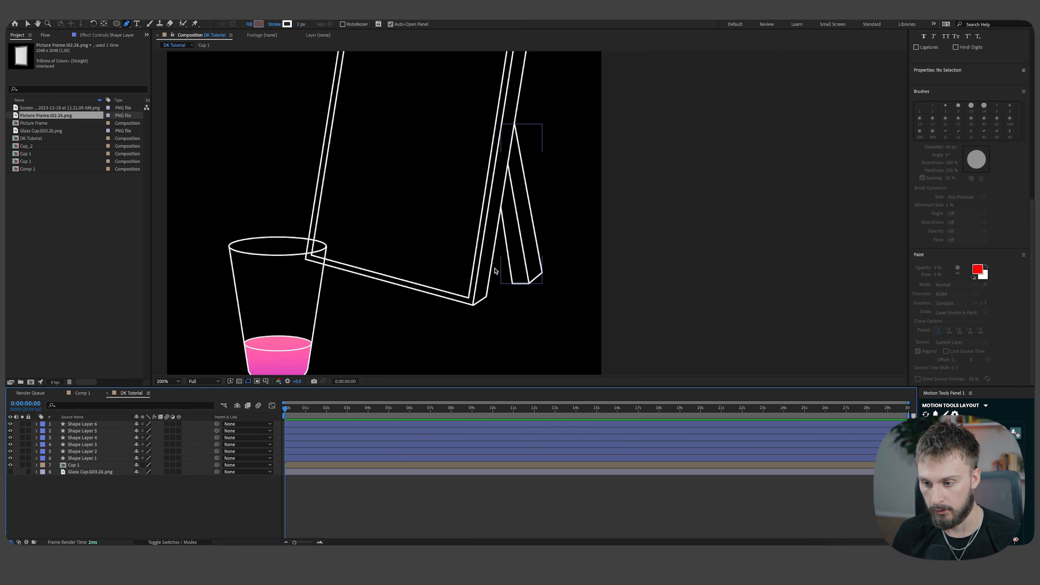
Set the Pen tool to draw shapes with no stroke and a solid salmon-pink fill.
{"action": "scroll", "coordinate": [466, 335], "scroll_direction": "up", "scroll_amount": 1}
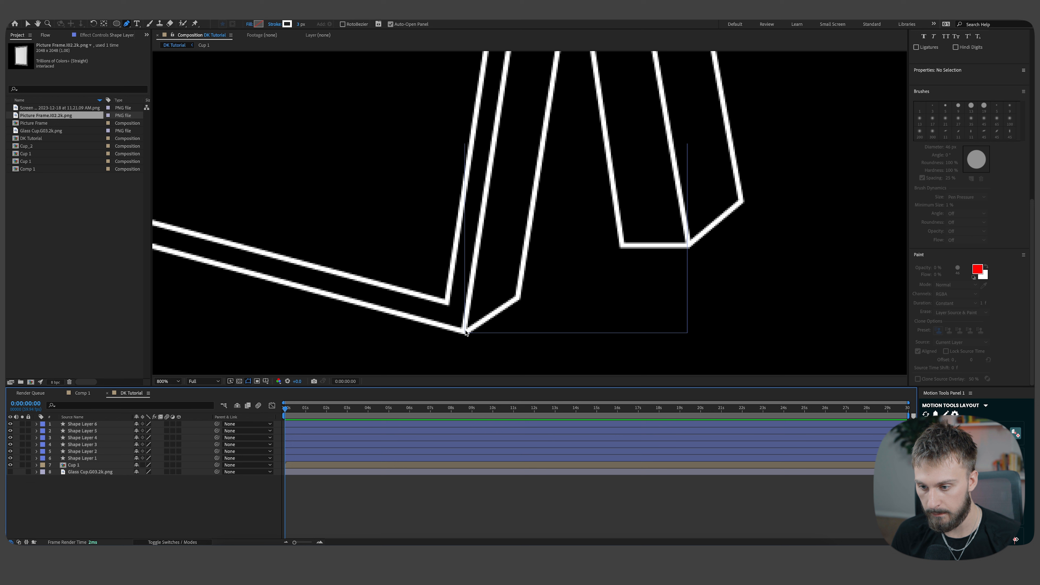
{"action": "left_click", "coordinate": [274, 24]}
{"action": "left_click", "coordinate": [479, 261]}
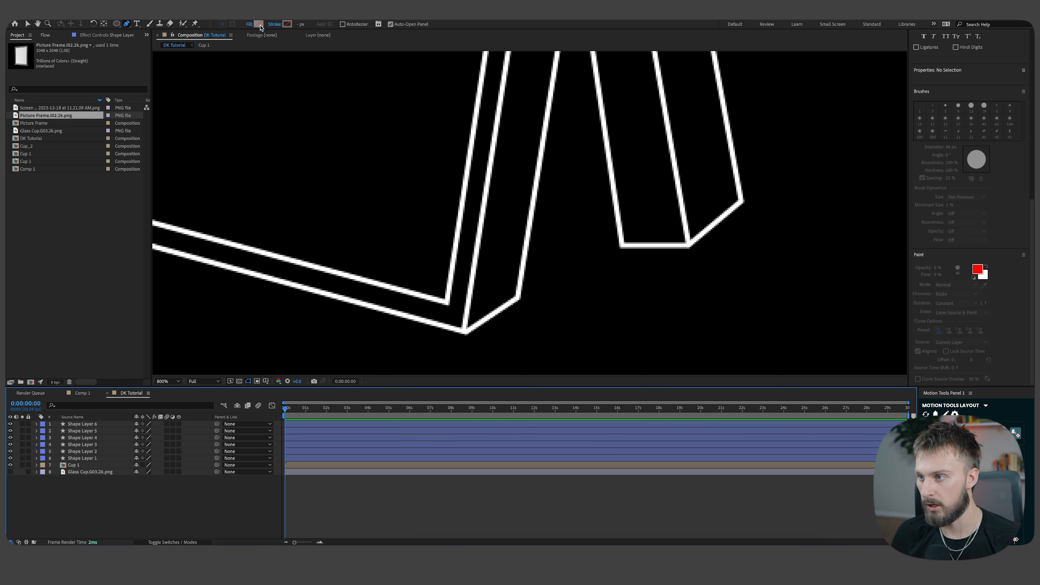
{"action": "left_click", "coordinate": [258, 24]}
{"action": "key", "text": "Return"}
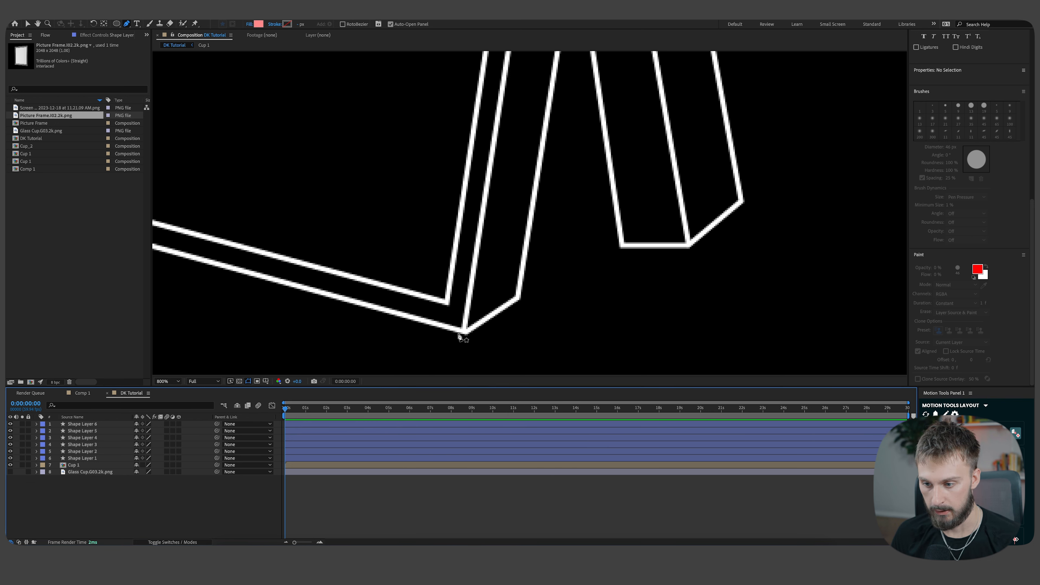
Draw a closed filled shape over the frame's narrow right side face by tracing its corners on a new shape layer.
{"action": "left_click", "coordinate": [466, 332]}
{"action": "left_click", "coordinate": [518, 299]}
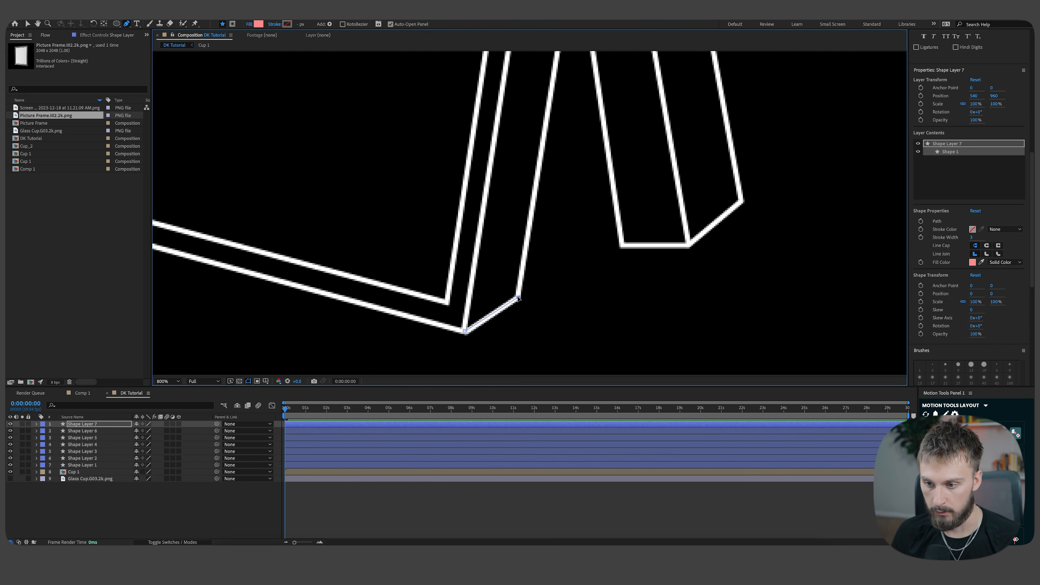
{"action": "scroll", "coordinate": [548, 79], "scroll_direction": "down", "scroll_amount": 1}
{"action": "left_click_drag", "start_coordinate": [549, 78], "coordinate": [544, 105]}
{"action": "left_click_drag", "start_coordinate": [429, 170], "coordinate": [450, 229]}
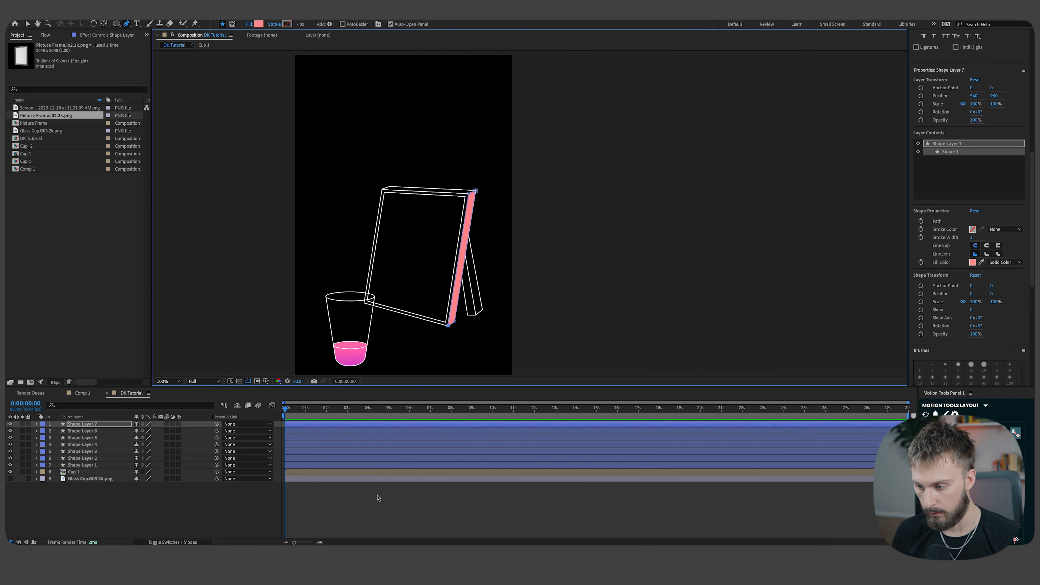
Move the side-face fill layer beneath all the frame outline layers, directly above Cup 1.
{"action": "left_click", "coordinate": [365, 516]}
{"action": "left_click_drag", "start_coordinate": [84, 424], "coordinate": [88, 469]}
{"action": "left_click", "coordinate": [500, 465]}
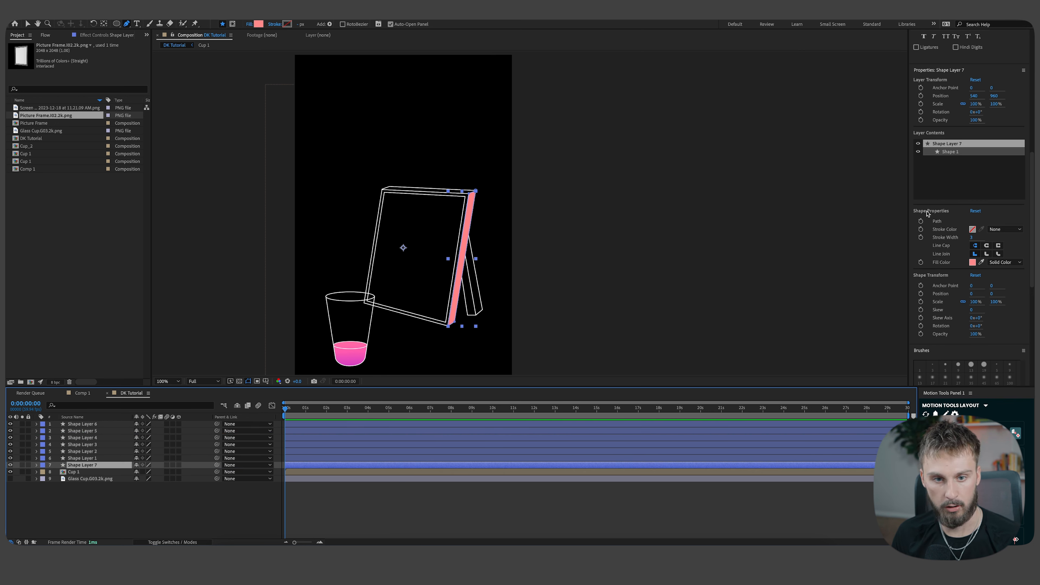
Find the Gradient Ramp effect and apply it to the side-face fill layer.
{"action": "scroll", "coordinate": [967, 125], "scroll_direction": "up", "scroll_amount": 10}
{"action": "left_click", "coordinate": [944, 124]}
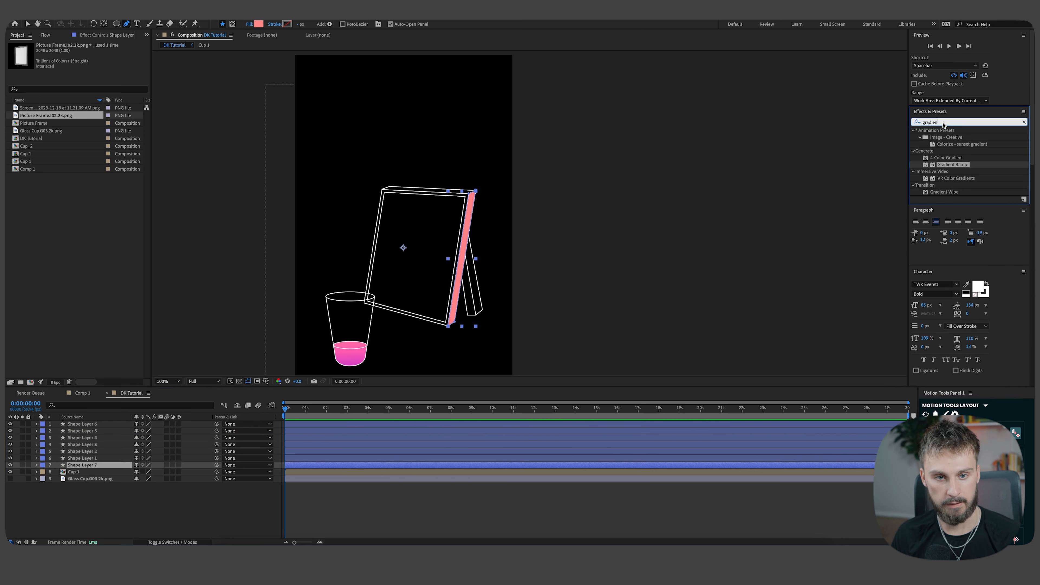
{"action": "left_click", "coordinate": [945, 167]}
{"action": "left_click_drag", "start_coordinate": [815, 191], "coordinate": [341, 465]}
{"action": "left_click_drag", "start_coordinate": [340, 465], "coordinate": [341, 465]}
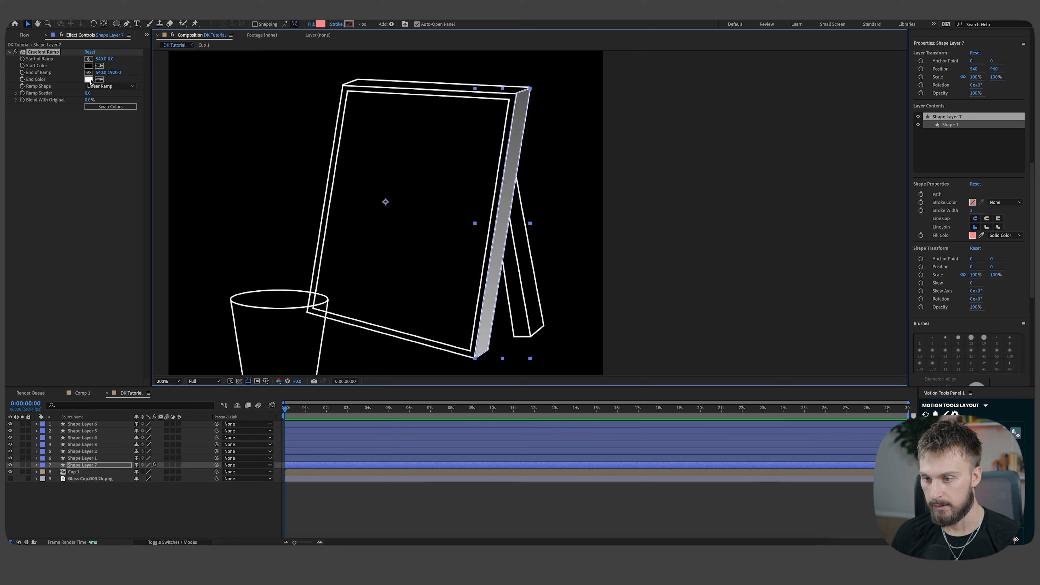
Change the end color of the side face's Gradient Ramp to dark grey.
{"action": "left_click", "coordinate": [89, 80]}
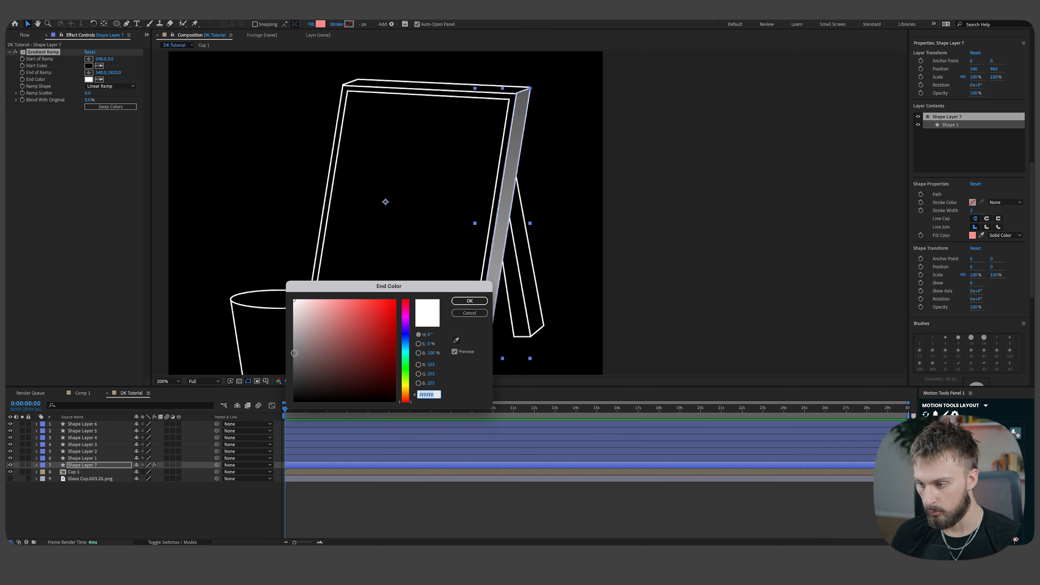
{"action": "mouse_move", "coordinate": [294, 353]}
{"action": "left_mouse_down"}
{"action": "mouse_move", "coordinate": [291, 373]}
{"action": "mouse_move", "coordinate": [275, 359]}
{"action": "left_mouse_up"}
{"action": "left_click", "coordinate": [470, 301]}
Place the side face's ramp start at 884, 700 on the frame's upper right corner and its end at about 745, 1193.
{"action": "scroll", "coordinate": [525, 113], "scroll_direction": "down", "scroll_amount": 2}
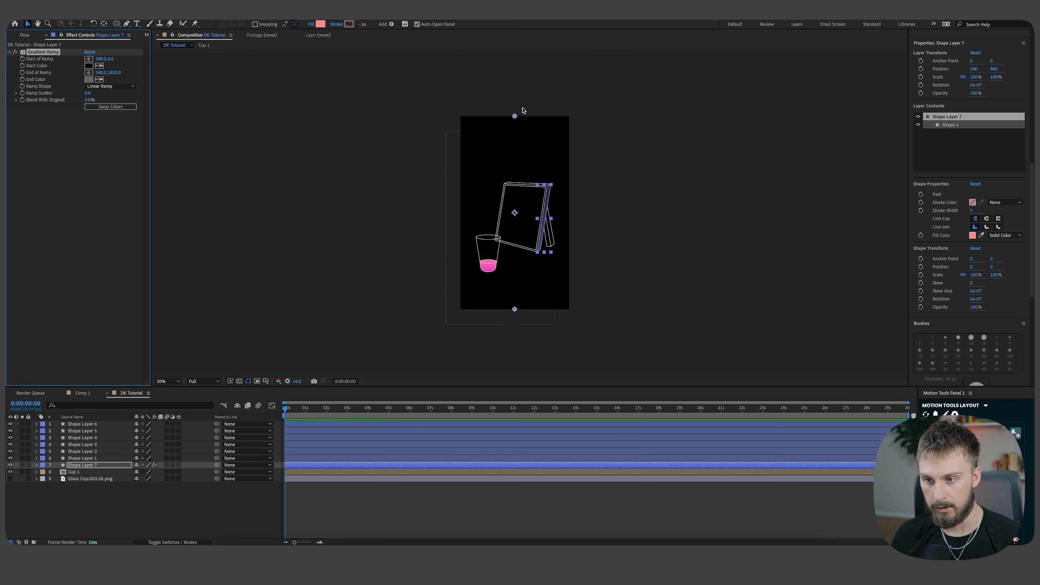
{"action": "left_click_drag", "start_coordinate": [515, 117], "coordinate": [551, 187]}
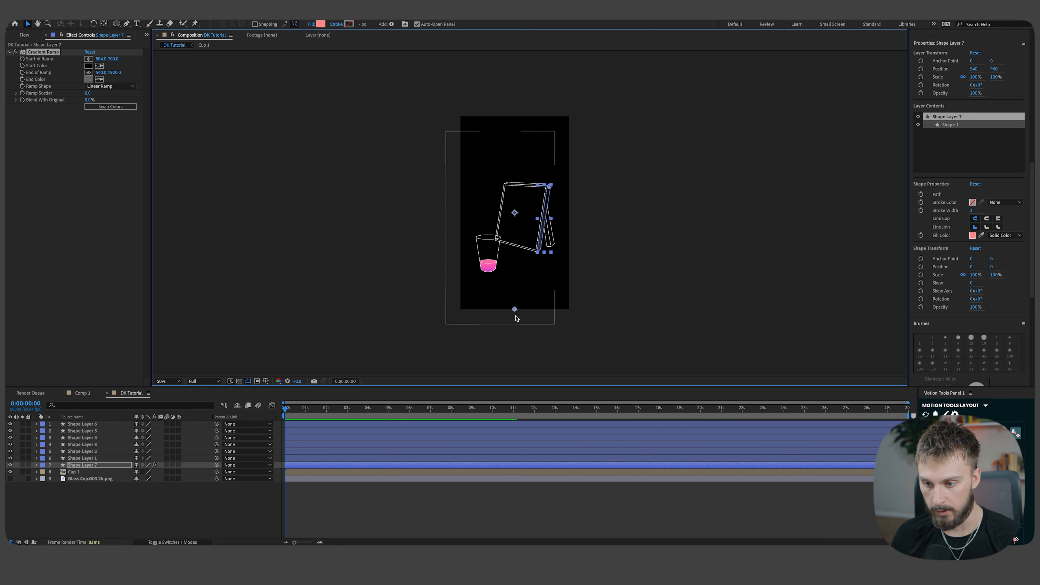
{"action": "left_click_drag", "start_coordinate": [515, 310], "coordinate": [540, 327]}
{"action": "scroll", "coordinate": [554, 243], "scroll_direction": "up", "scroll_amount": 2}
{"action": "left_click_drag", "start_coordinate": [503, 275], "coordinate": [517, 146]}
{"action": "left_click_drag", "start_coordinate": [487, 282], "coordinate": [477, 331]}
{"action": "scroll", "coordinate": [500, 278], "scroll_direction": "down", "scroll_amount": 2}
{"action": "left_click", "coordinate": [536, 196]}
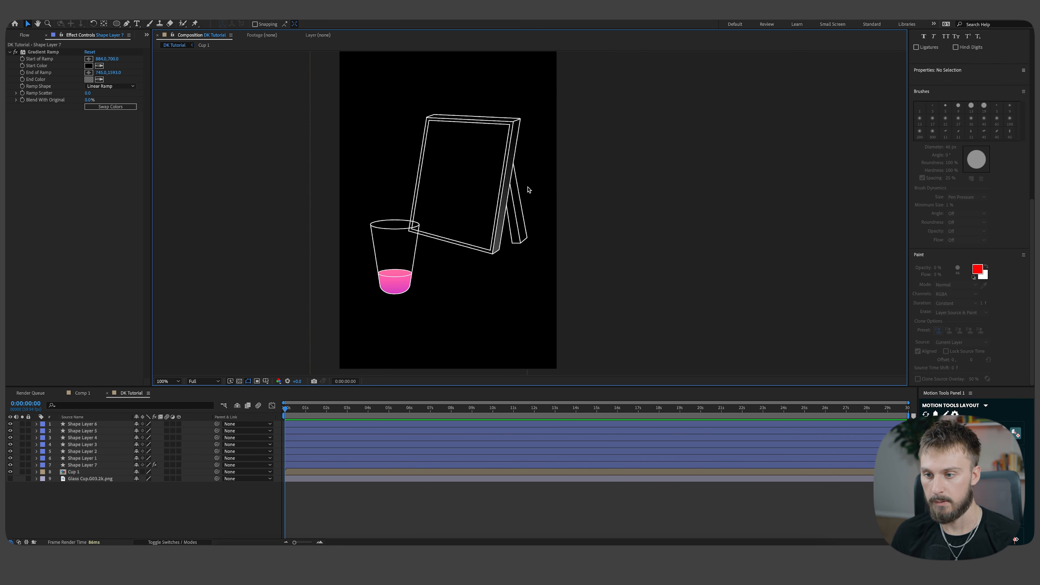
Draw a closed filled shape over the frame's top face and move its layer below the side-face fill, above Cup 1.
{"action": "scroll", "coordinate": [464, 83], "scroll_direction": "up", "scroll_amount": 4}
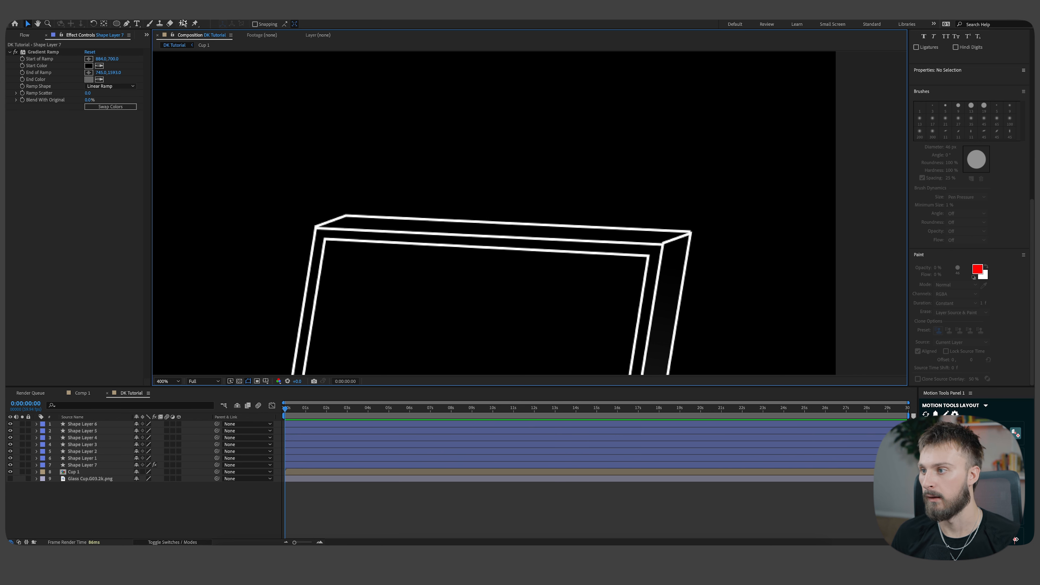
{"action": "left_click", "coordinate": [127, 25]}
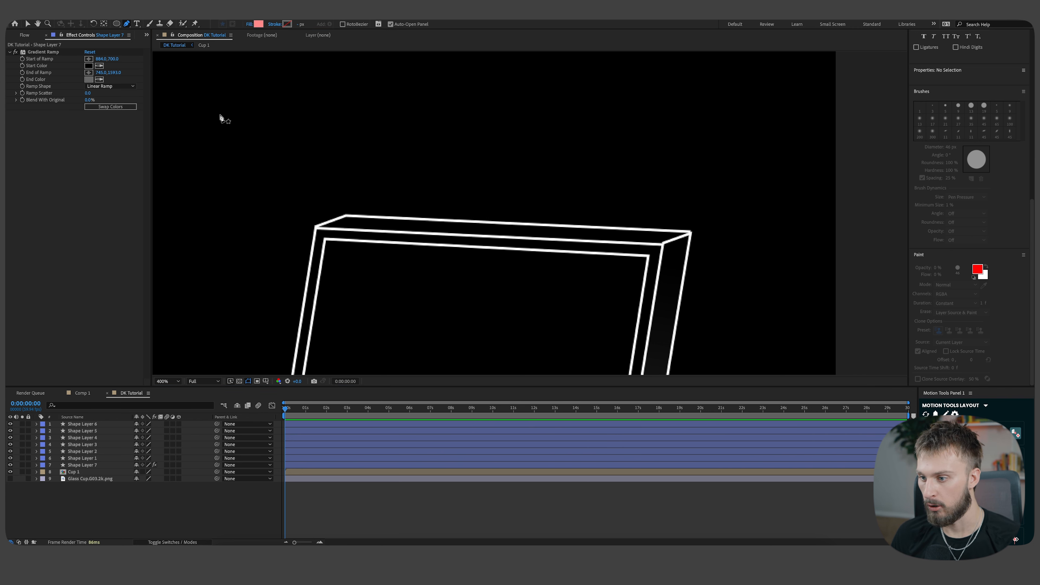
{"action": "left_click", "coordinate": [316, 229]}
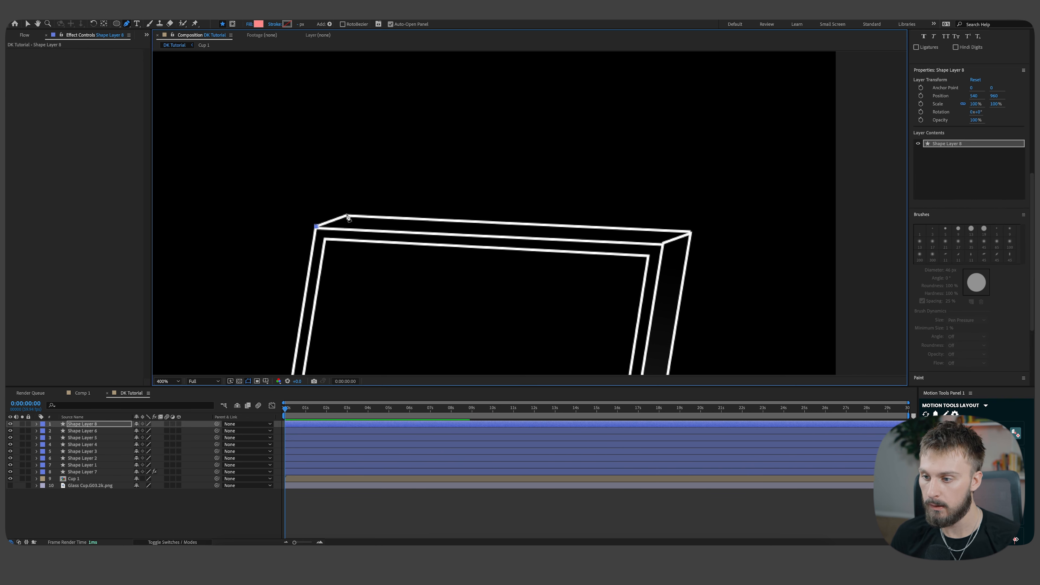
{"action": "left_click_drag", "start_coordinate": [82, 424], "coordinate": [109, 478]}
{"action": "left_click", "coordinate": [436, 496]}
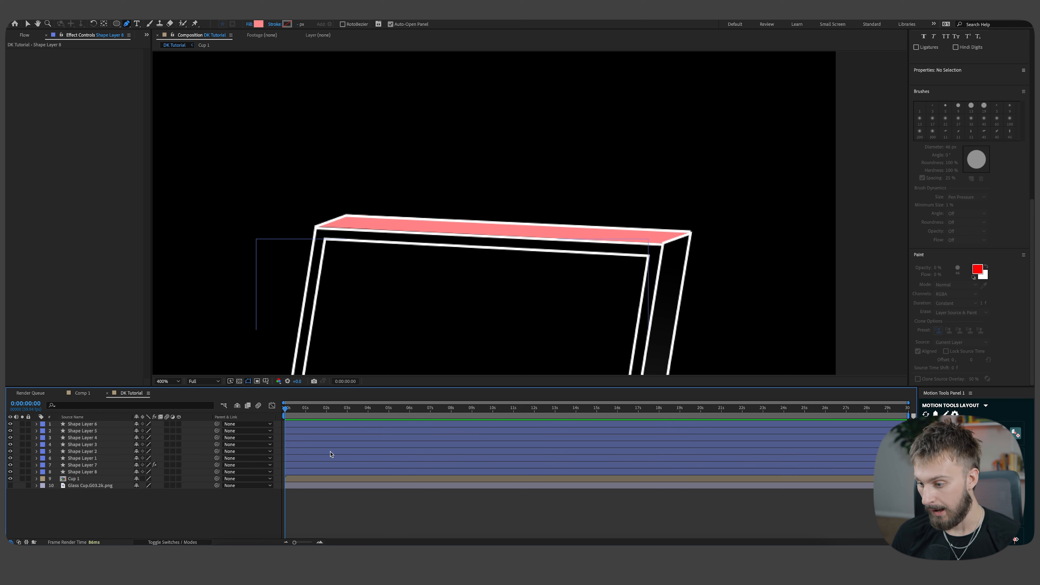
Copy the Gradient Ramp effect from the side-face fill layer to the top-face fill layer.
{"action": "left_click", "coordinate": [301, 474]}
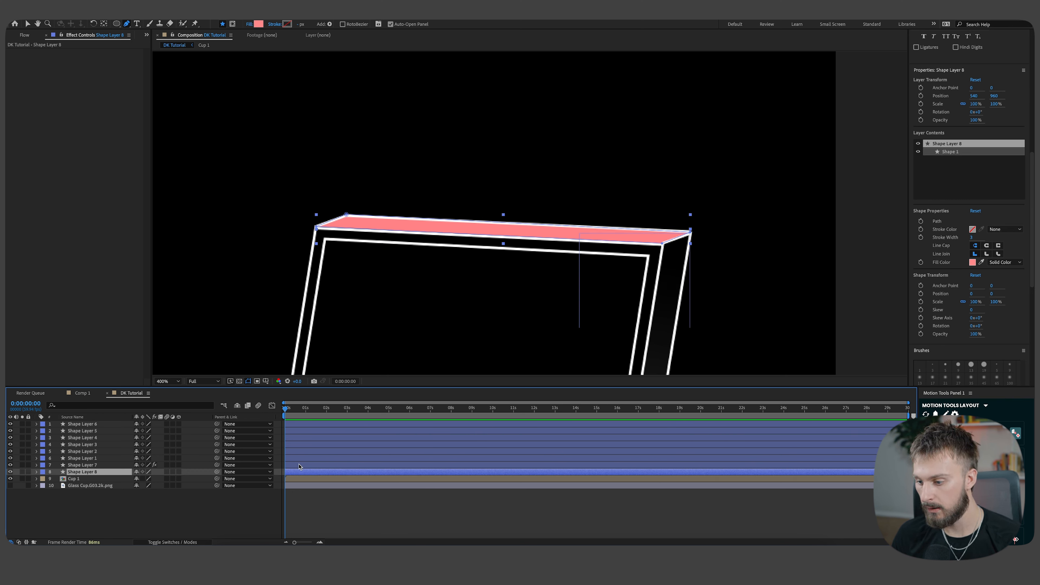
{"action": "left_click", "coordinate": [300, 466]}
{"action": "left_click", "coordinate": [43, 52]}
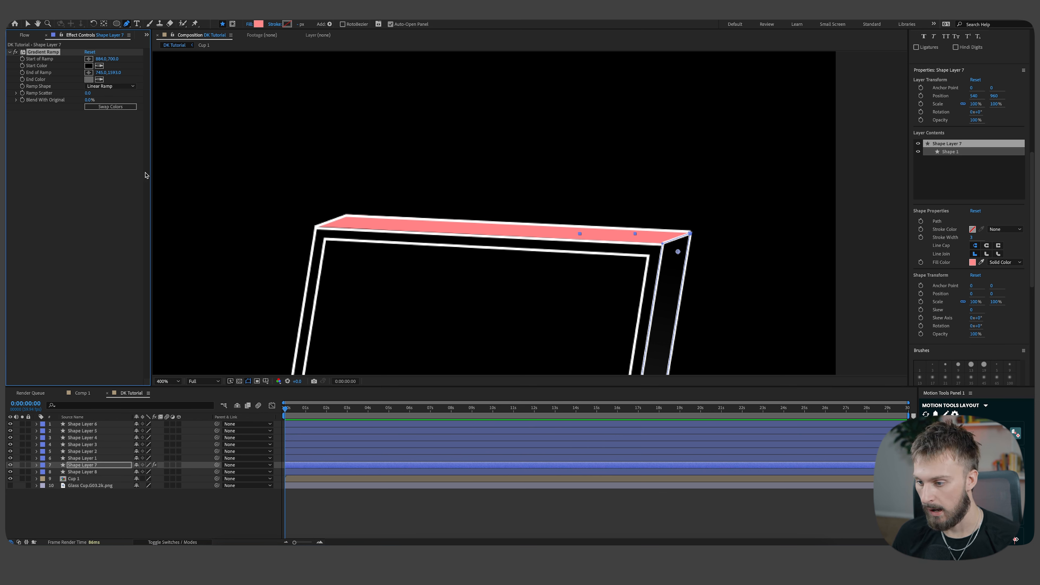
{"action": "left_click", "coordinate": [410, 227]}
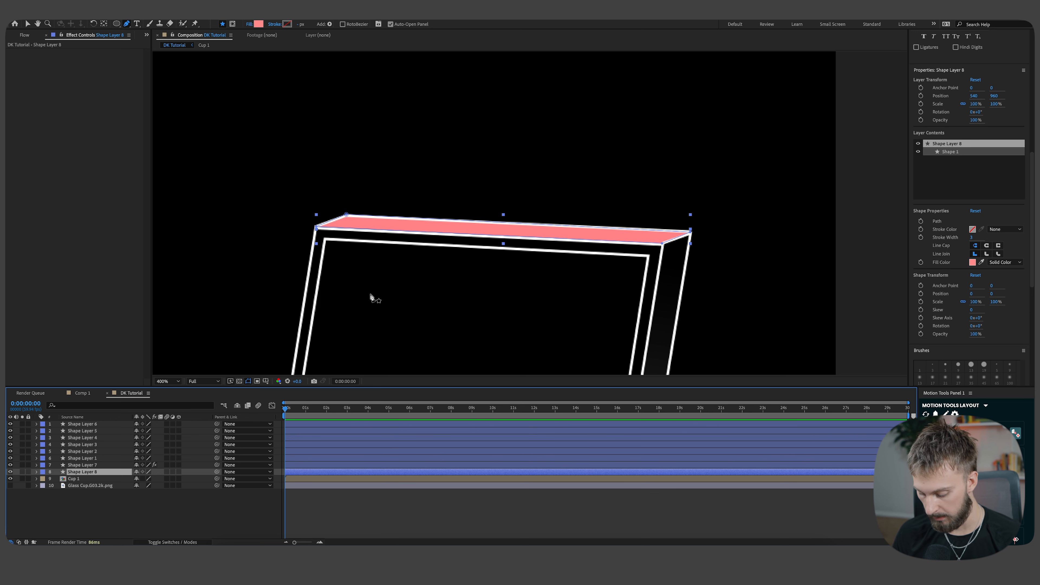
{"action": "key", "text": "ctrl+v"}
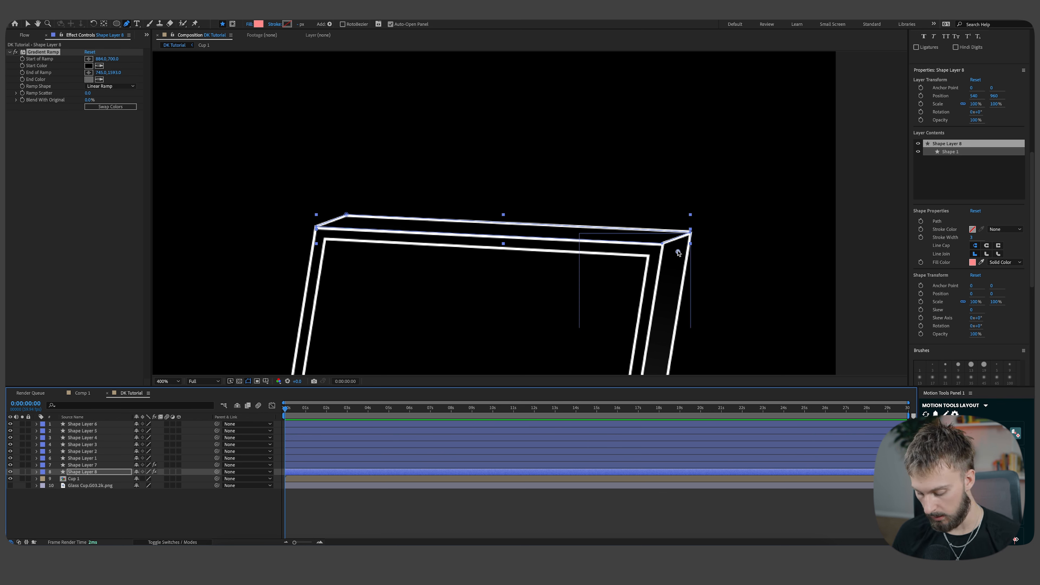
Reposition the top face's ramp across its width, with the start at 997.5, 699 and the end at 208.5, 640.5.
{"action": "key", "text": "v"}
{"action": "left_click_drag", "start_coordinate": [679, 252], "coordinate": [734, 254]}
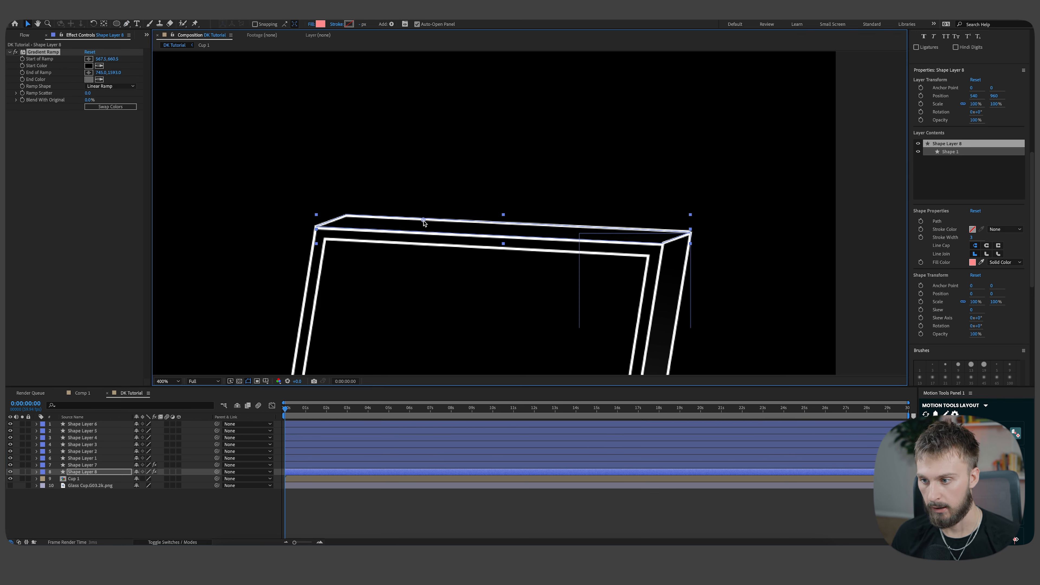
{"action": "left_click_drag", "start_coordinate": [423, 221], "coordinate": [769, 251]}
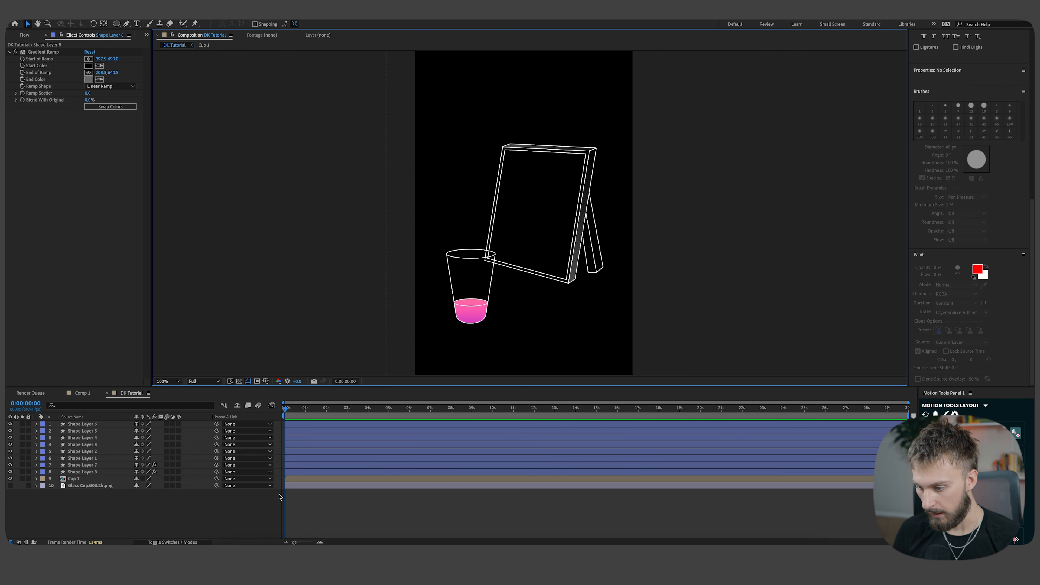
Try to pre-compose all eight frame shape layers under the name "Frame".
{"action": "left_click", "coordinate": [296, 473]}
{"action": "left_click", "coordinate": [309, 425], "text": "shift"}
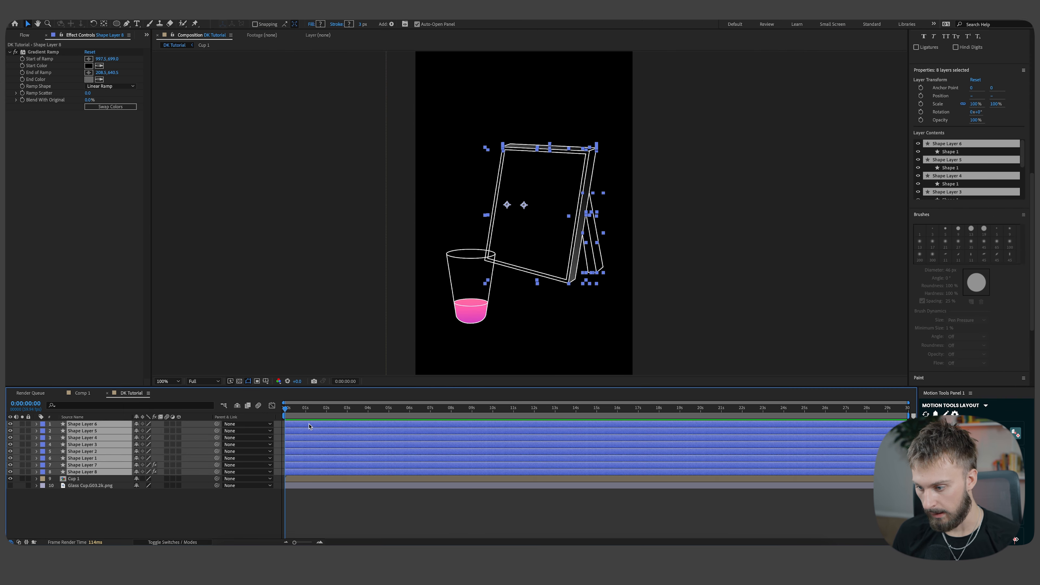
{"action": "right_click", "coordinate": [310, 425]}
{"action": "left_click", "coordinate": [339, 490]}
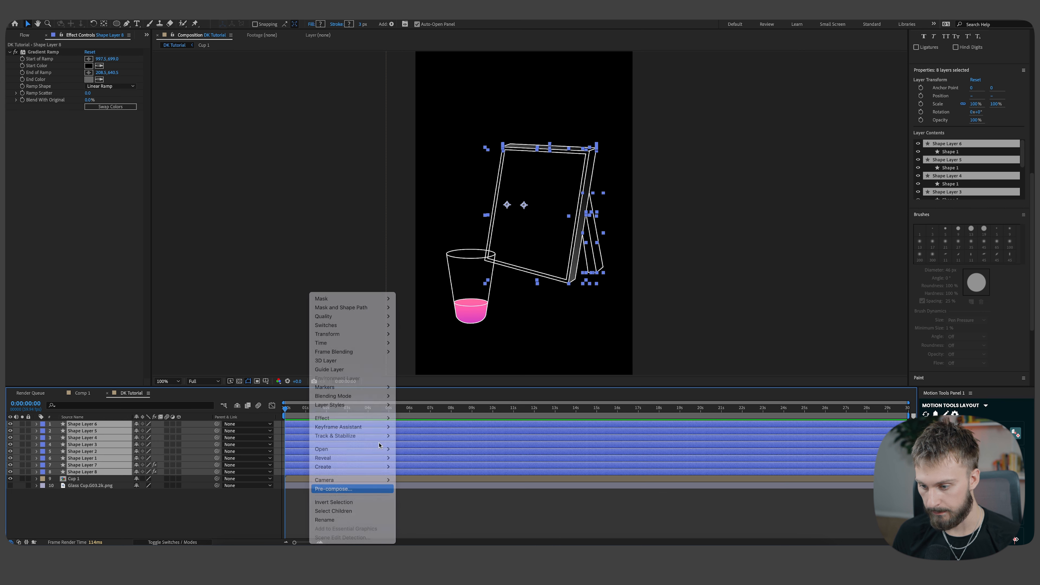
{"action": "type", "text": "Frame"}
{"action": "key", "text": "Return"}
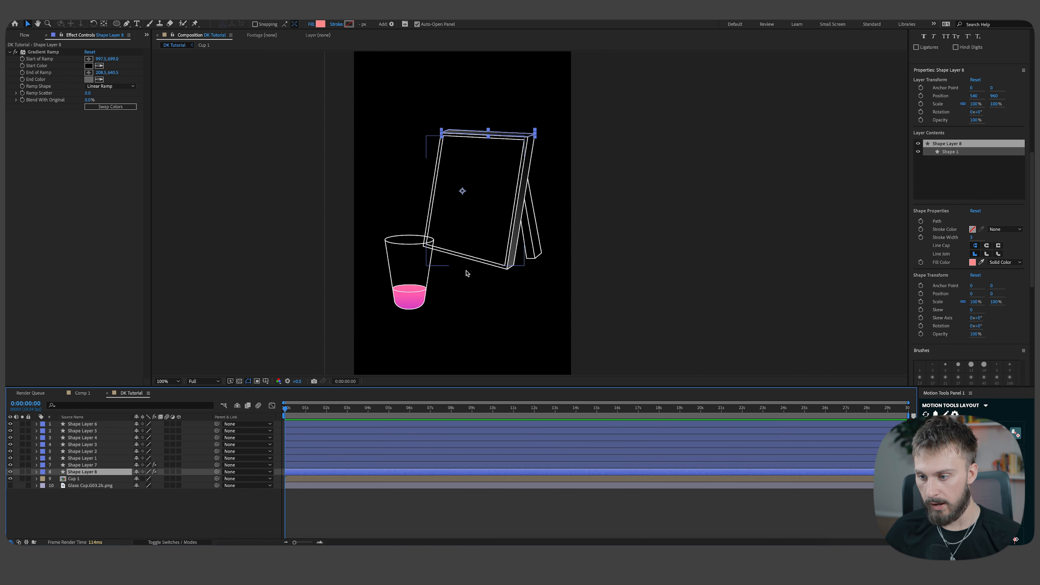
Select all eight frame shape layers, scale them to 76% and move them up and right, clear of the cup.
{"action": "left_click", "coordinate": [319, 428], "text": "shift"}
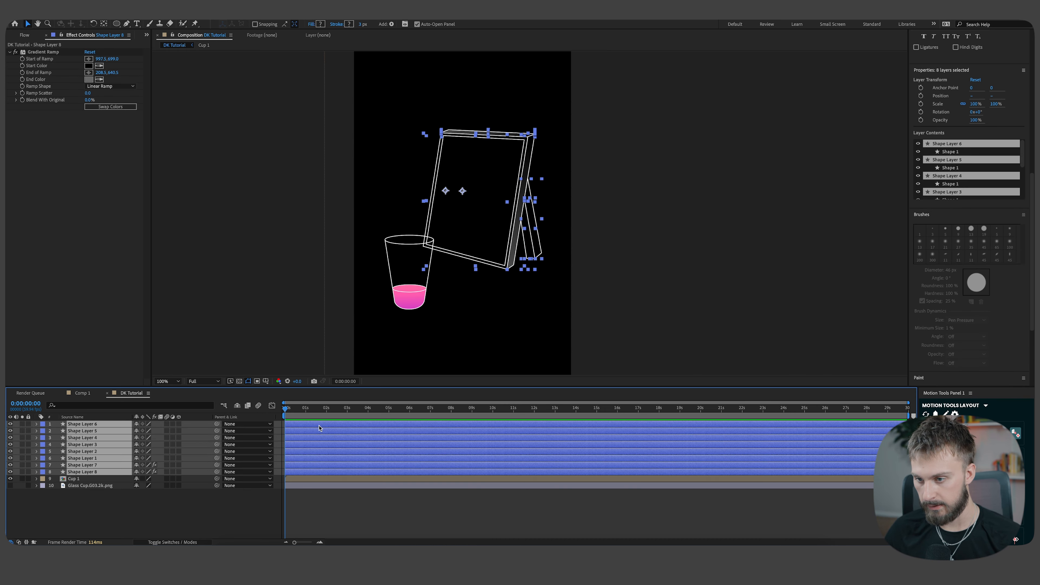
{"action": "left_click_drag", "start_coordinate": [494, 143], "coordinate": [480, 186]}
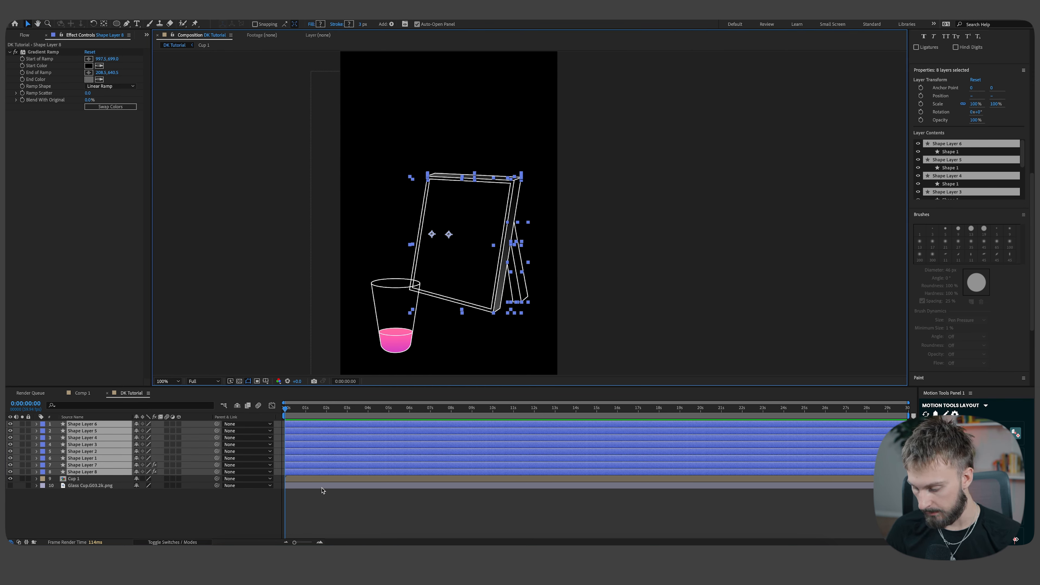
{"action": "key", "text": "s"}
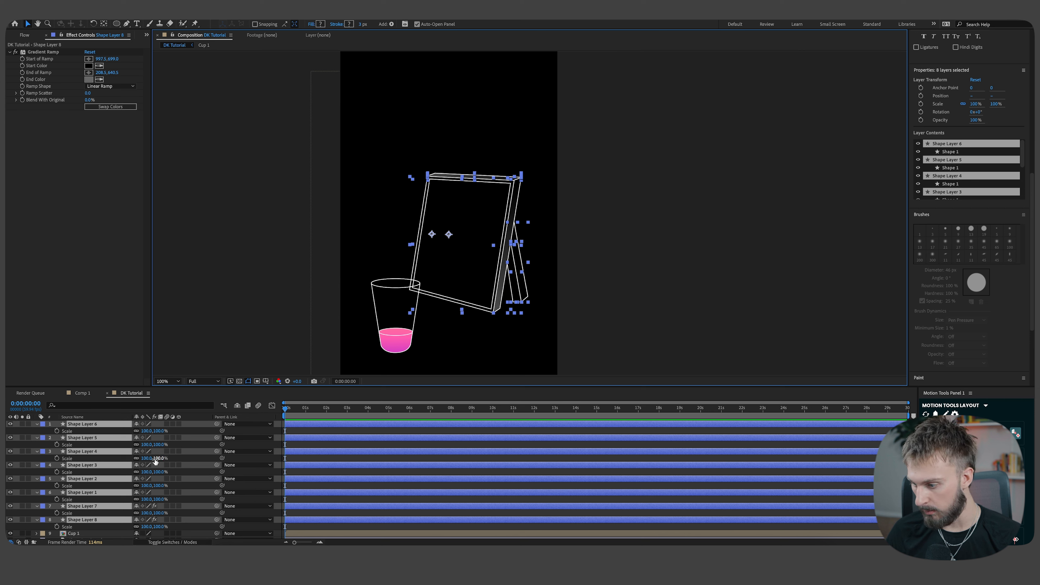
{"action": "left_click_drag", "start_coordinate": [159, 457], "coordinate": [143, 458]}
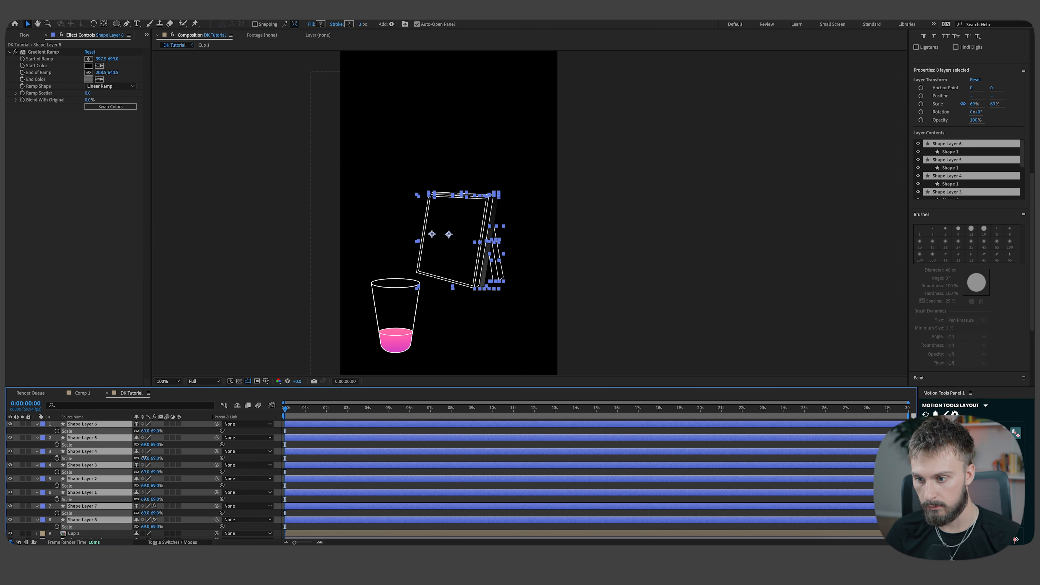
{"action": "left_click_drag", "start_coordinate": [459, 275], "coordinate": [474, 255]}
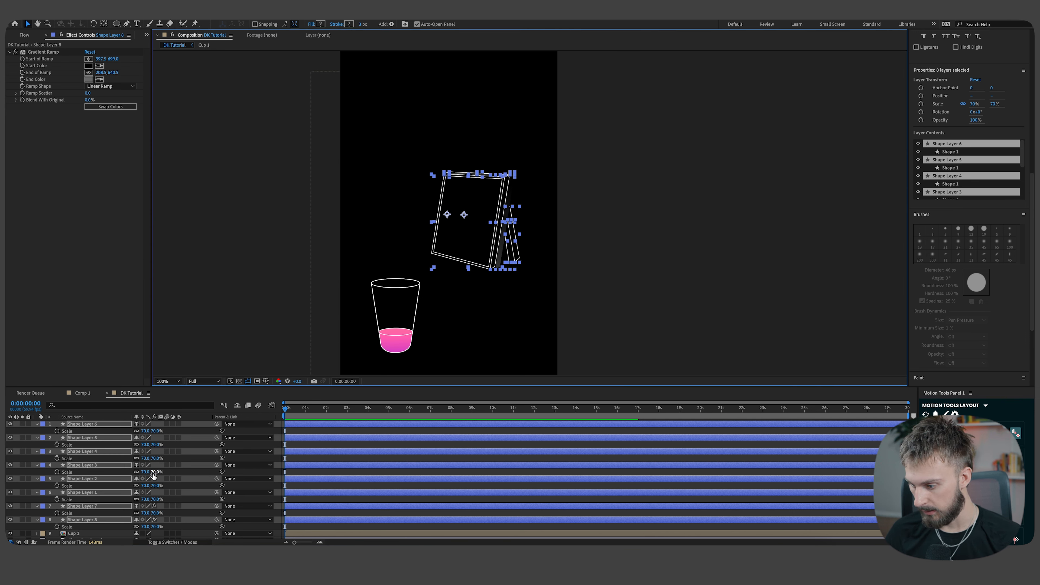
{"action": "left_click_drag", "start_coordinate": [153, 472], "coordinate": [157, 472]}
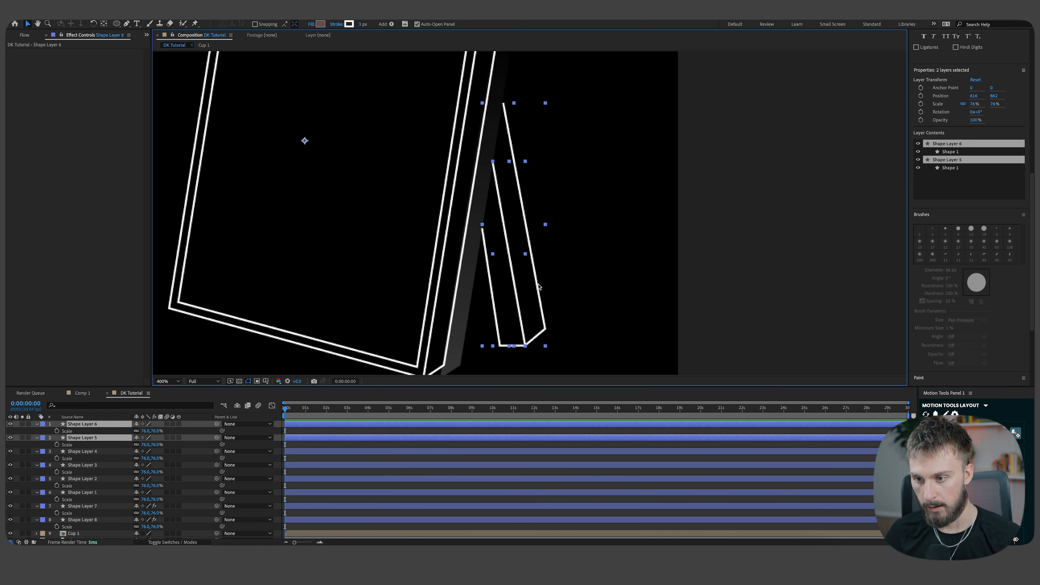
Move the two stand layers left and slightly up so the stand meets the frame's back edge, and deselect them.
{"action": "left_click_drag", "start_coordinate": [535, 283], "coordinate": [524, 279]}
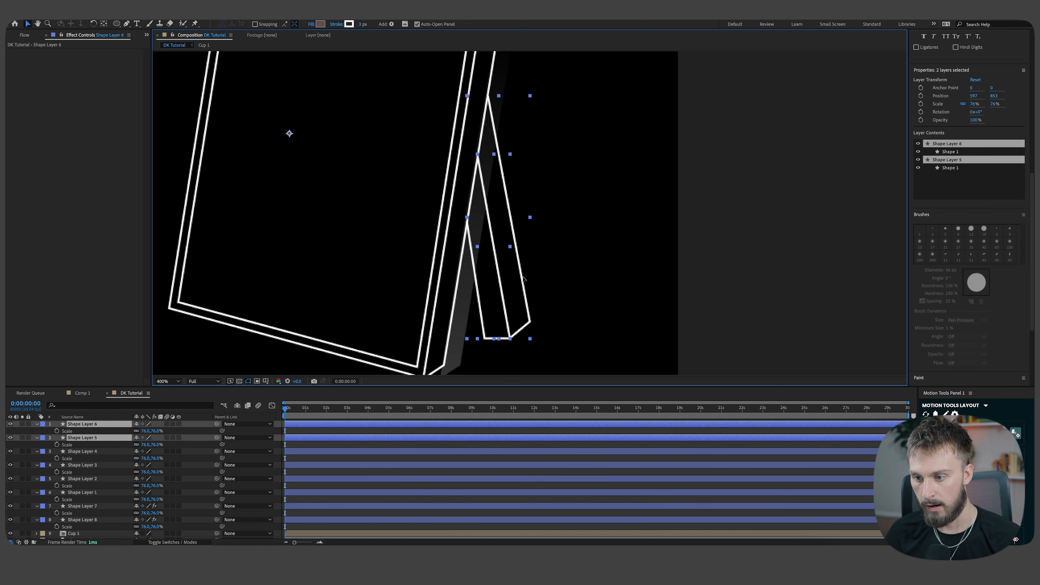
{"action": "left_click", "coordinate": [547, 310]}
{"action": "scroll", "coordinate": [546, 310], "scroll_direction": "down", "scroll_amount": 2}
Scale the Cup 1 layer to 79% and move the cup up beside the frame's lower left side.
{"action": "left_click", "coordinate": [317, 534]}
{"action": "key", "text": "s"}
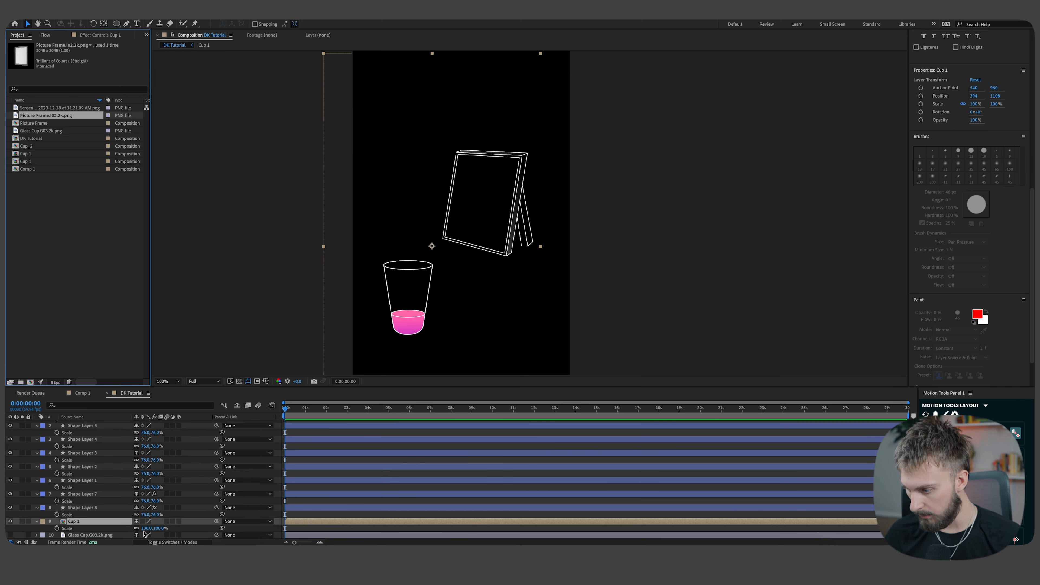
{"action": "left_click_drag", "start_coordinate": [144, 530], "coordinate": [138, 529]}
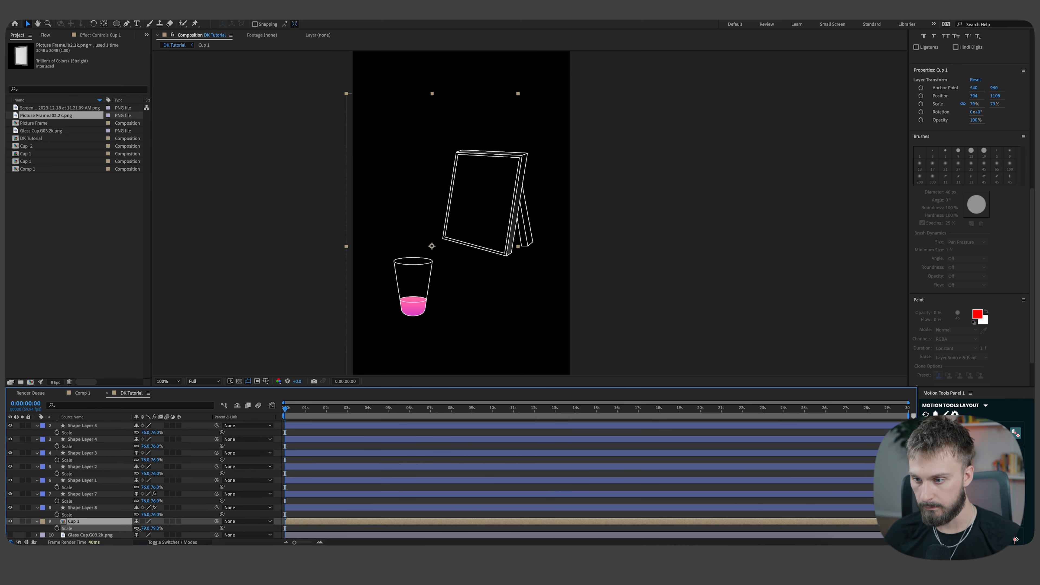
{"action": "left_click_drag", "start_coordinate": [407, 317], "coordinate": [412, 282]}
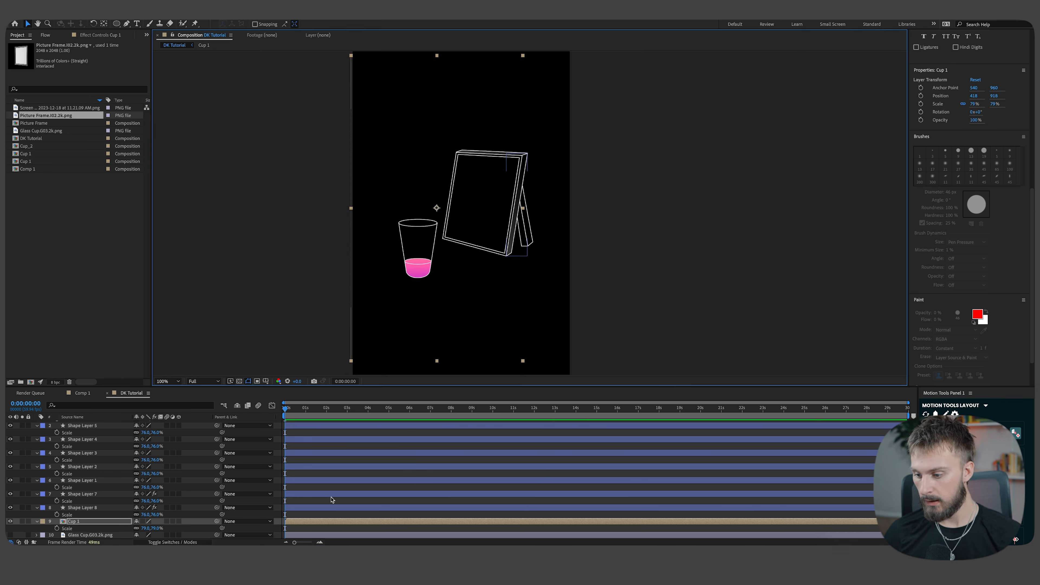
Pre-compose the picture frame and stand shape layers into a new composition named "Frame".
{"action": "left_click", "coordinate": [328, 508]}
{"action": "left_click", "coordinate": [359, 427], "text": "shift"}
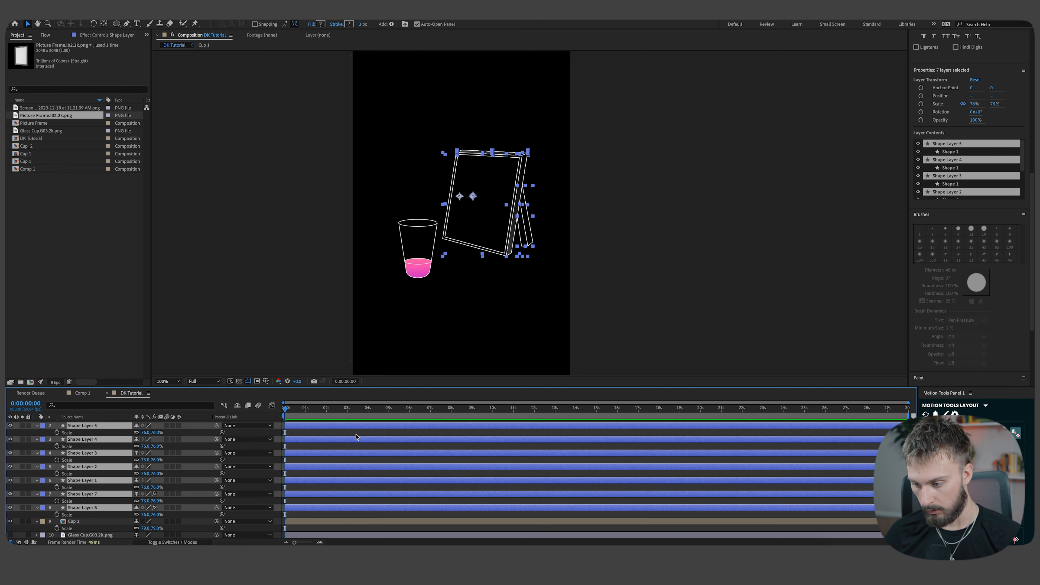
{"action": "right_click", "coordinate": [360, 454]}
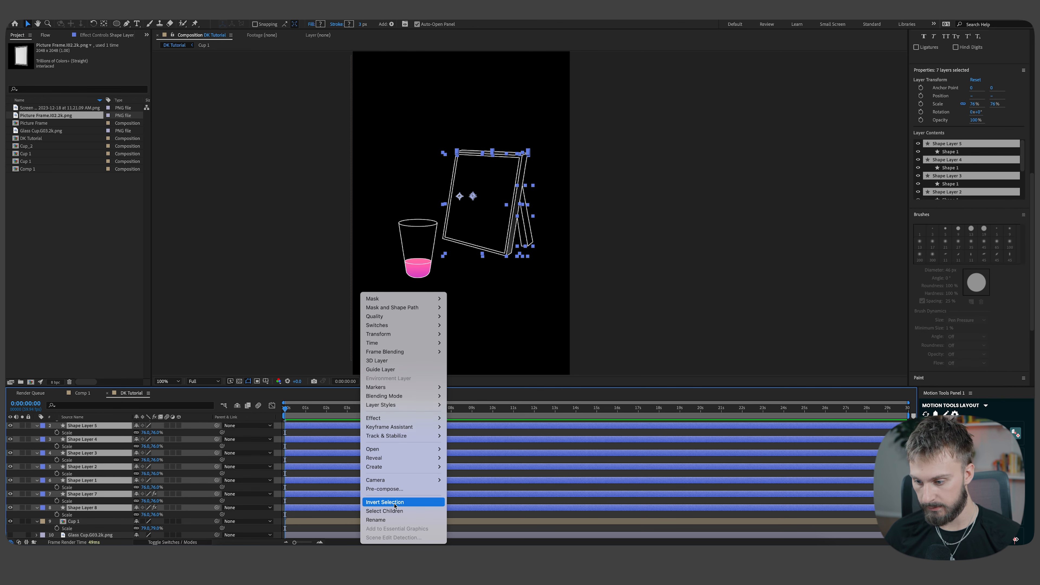
{"action": "left_click", "coordinate": [395, 491]}
{"action": "type", "text": "Frame"}
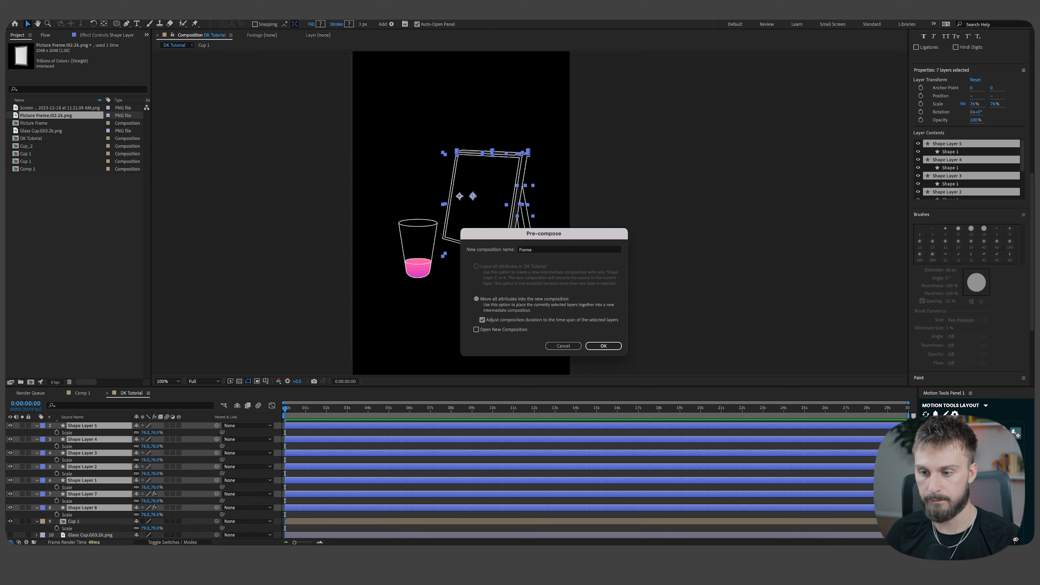
{"action": "key", "text": "Return"}
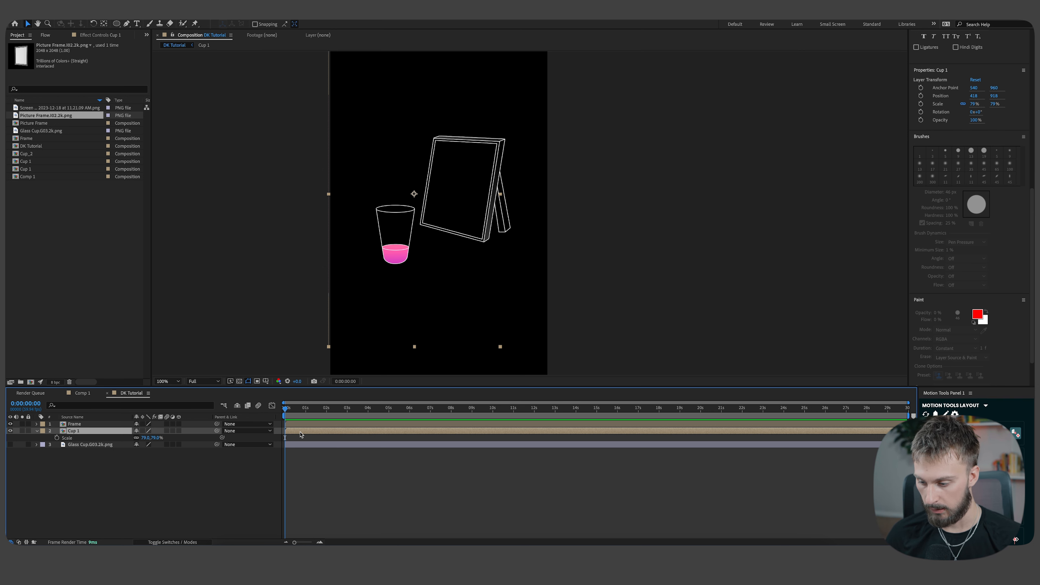
Copy all four shape layers from the Cup 1 composition into DK Tutorial and move the copied cup onto the picture frame.
{"action": "double_click", "coordinate": [300, 431]}
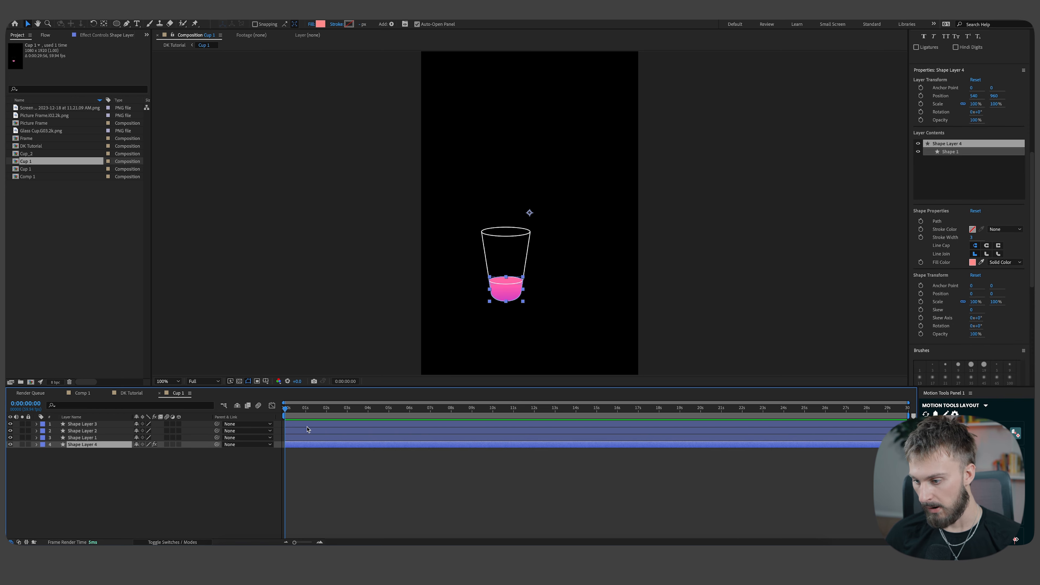
{"action": "key", "text": "ctrl+a"}
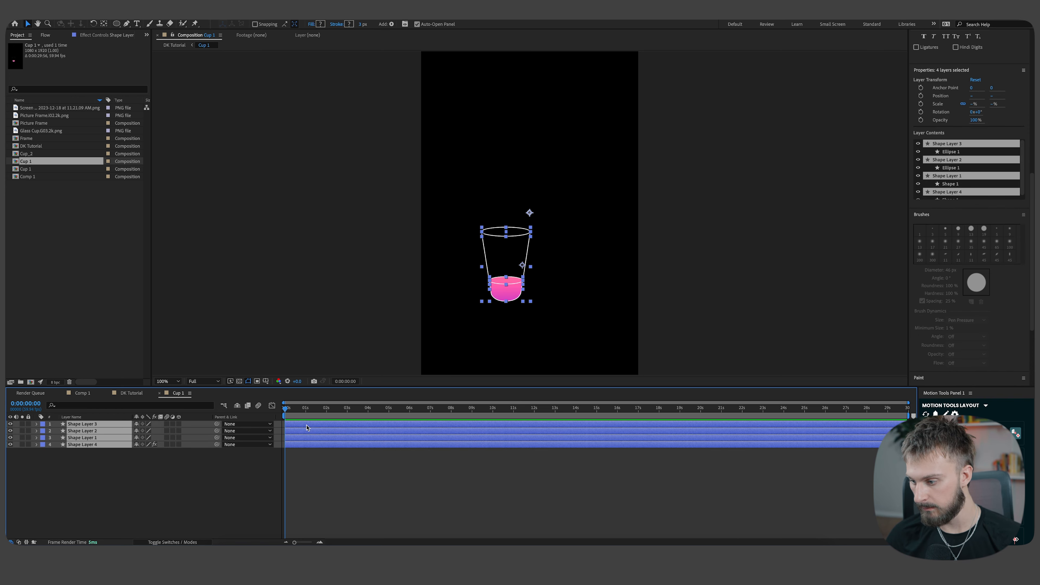
{"action": "left_click", "coordinate": [132, 394]}
{"action": "left_click", "coordinate": [363, 477]}
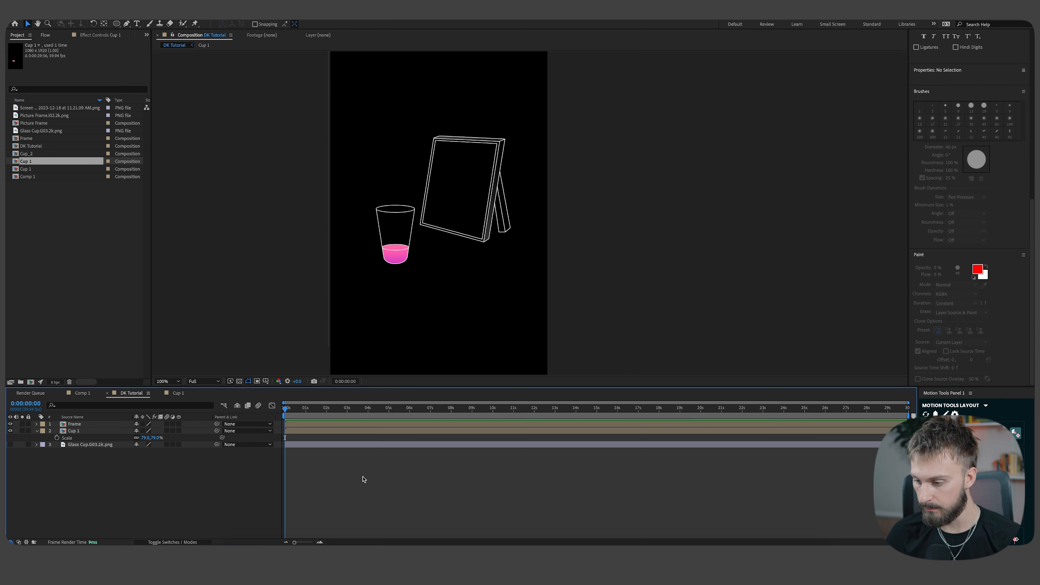
{"action": "key", "text": "ctrl+v"}
{"action": "left_click_drag", "start_coordinate": [418, 277], "coordinate": [459, 213]}
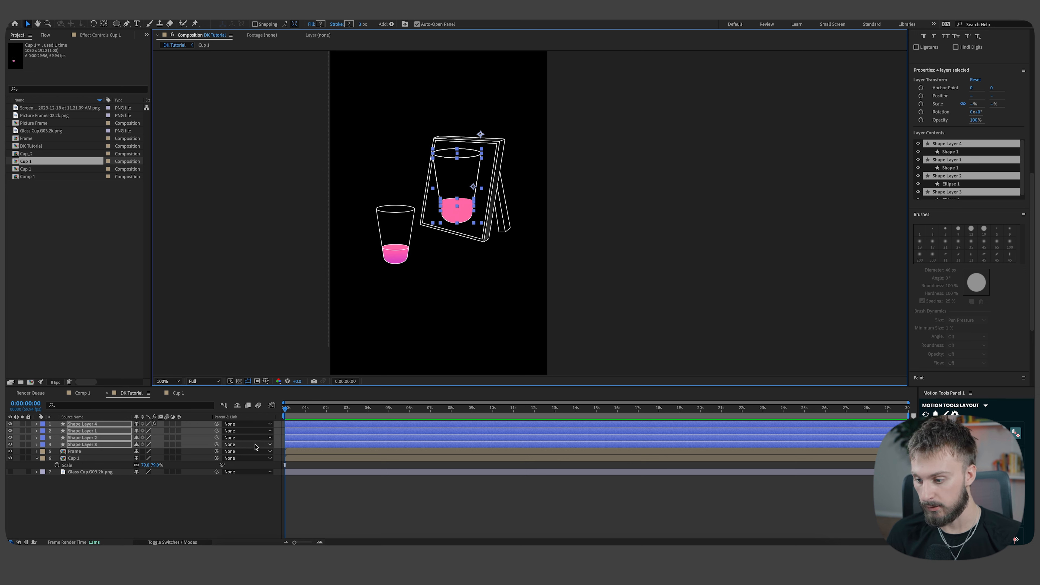
Scale the copied cup layers down together, with the cup outline at 68%, and position them inside the frame.
{"action": "key", "text": "s"}
{"action": "left_click_drag", "start_coordinate": [149, 445], "coordinate": [136, 445]}
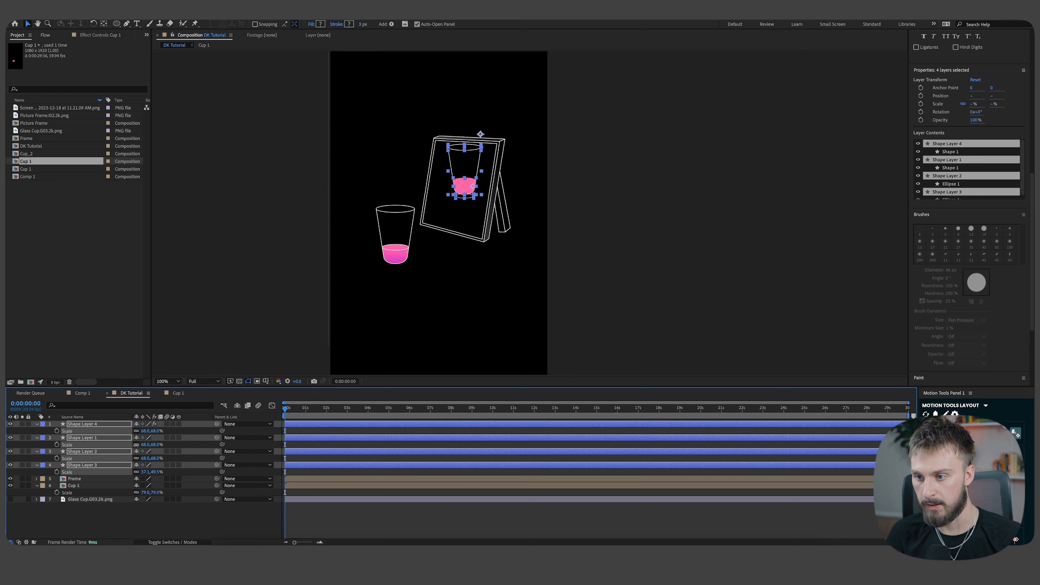
{"action": "scroll", "coordinate": [457, 203], "scroll_direction": "up", "scroll_amount": 1}
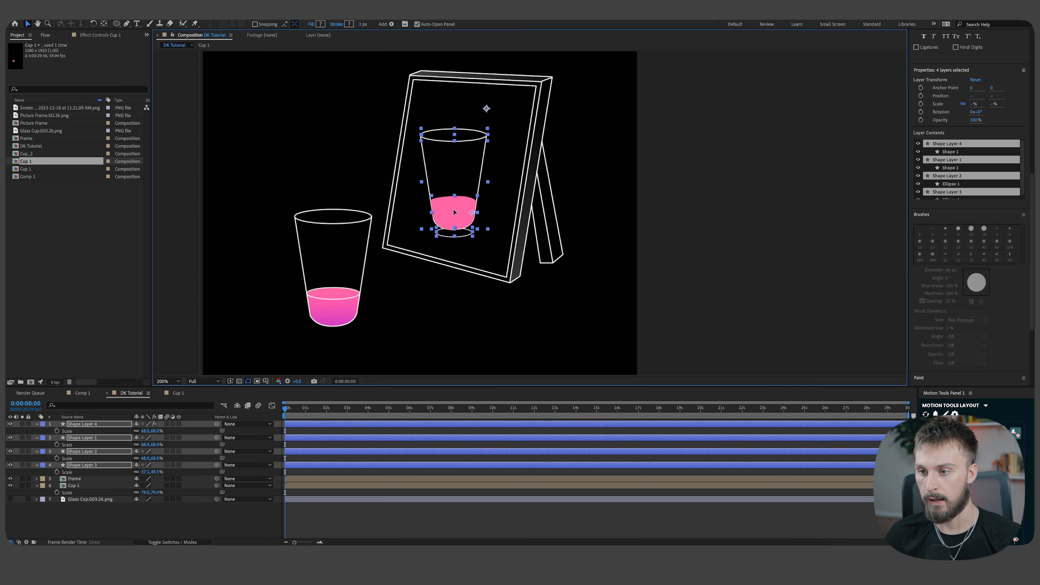
{"action": "left_click_drag", "start_coordinate": [453, 212], "coordinate": [452, 213]}
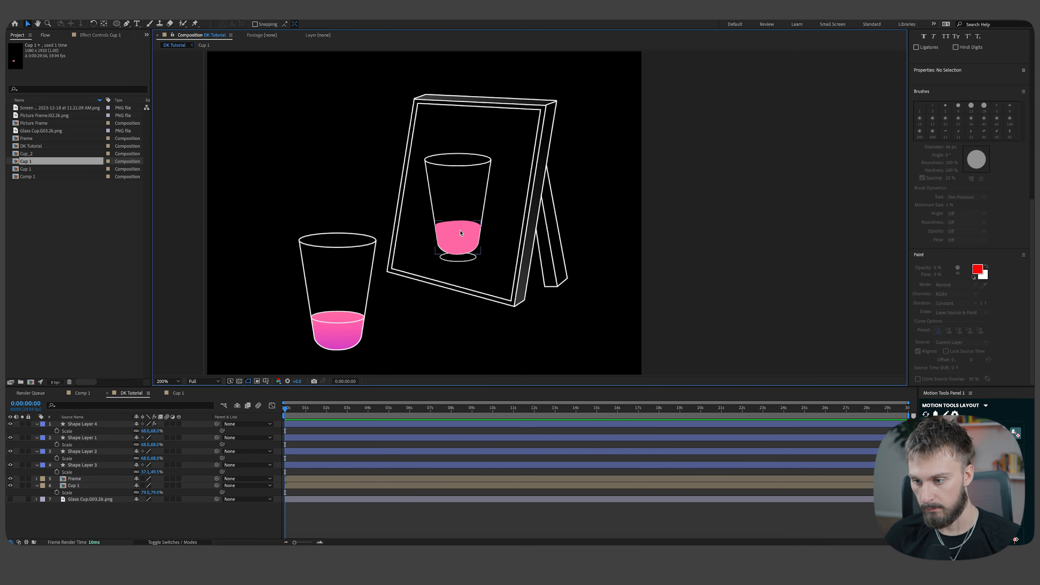
Delete the pink liquid shape and the small liquid-surface ellipse from the copied cup.
{"action": "scroll", "coordinate": [461, 233], "scroll_direction": "up", "scroll_amount": 1}
{"action": "left_click", "coordinate": [455, 252]}
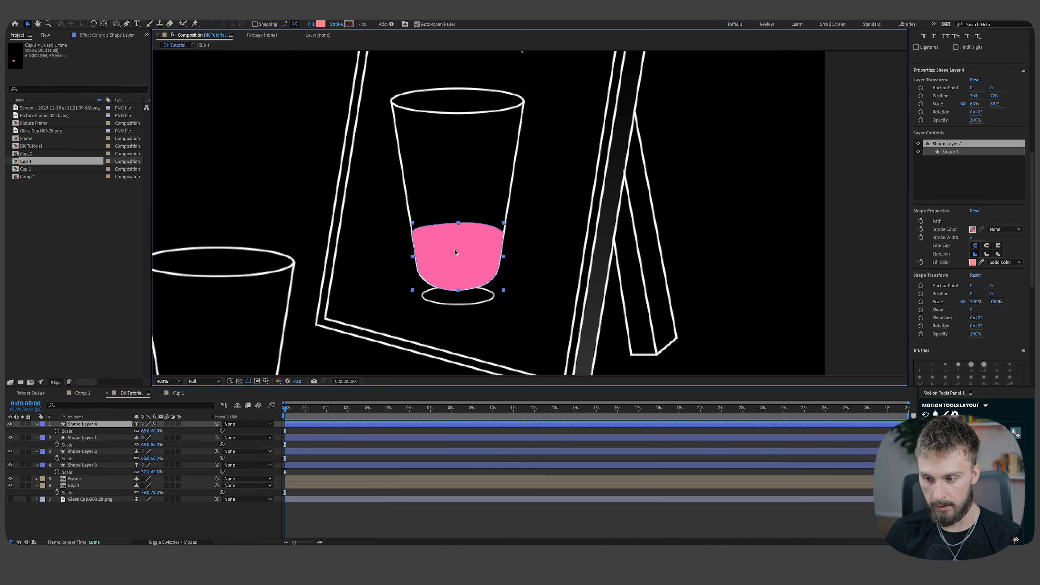
{"action": "key", "text": "Delete"}
{"action": "left_click", "coordinate": [469, 300]}
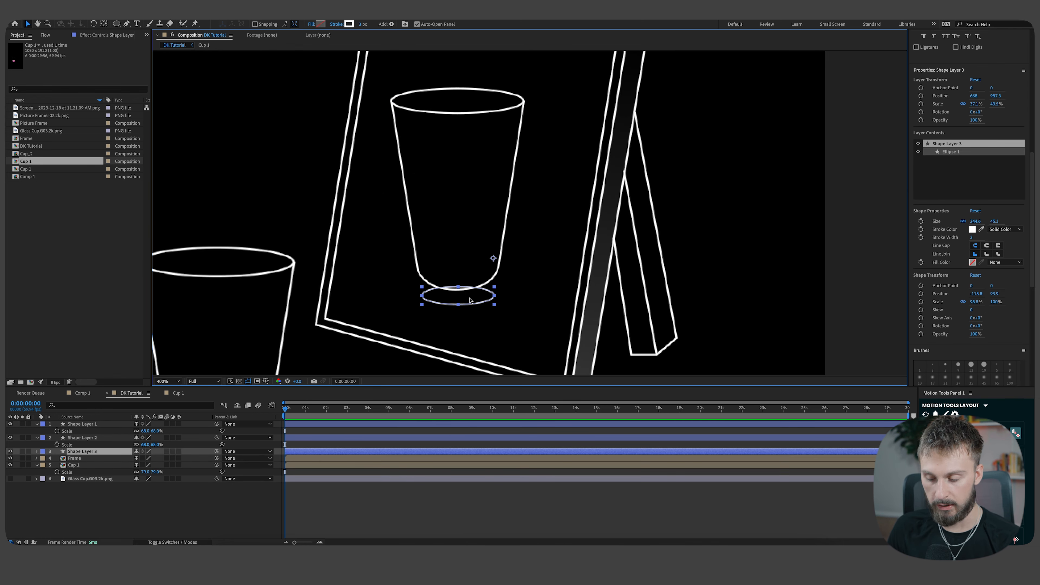
{"action": "key", "text": "Delete"}
Draw a flat ellipse across the copied cup just below its rim, with no fill and a 2 px white stroke.
{"action": "key", "text": "q"}
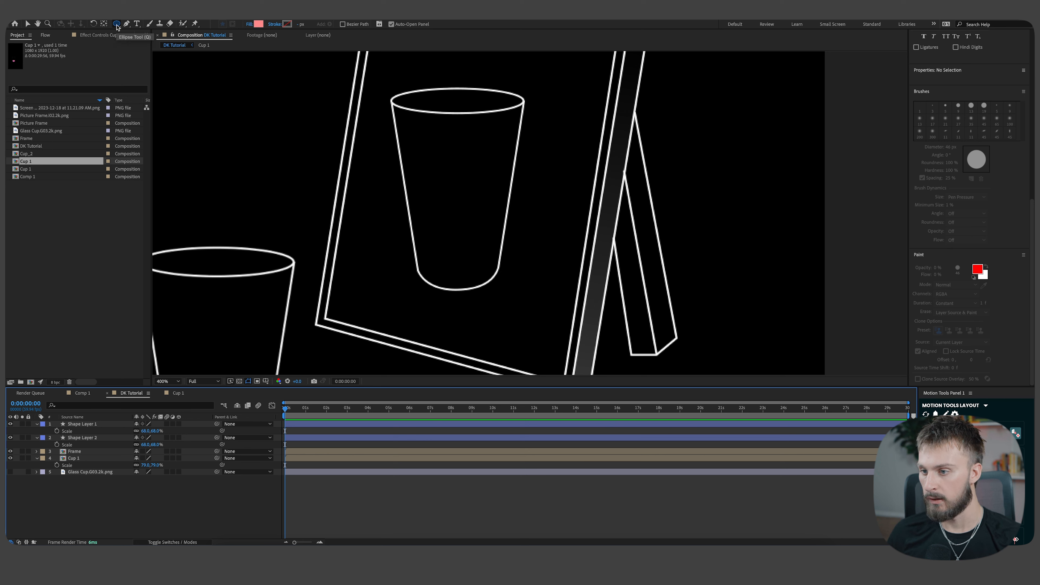
{"action": "left_click_drag", "start_coordinate": [393, 109], "coordinate": [522, 132]}
{"action": "left_click", "coordinate": [249, 24]}
{"action": "left_click", "coordinate": [479, 261]}
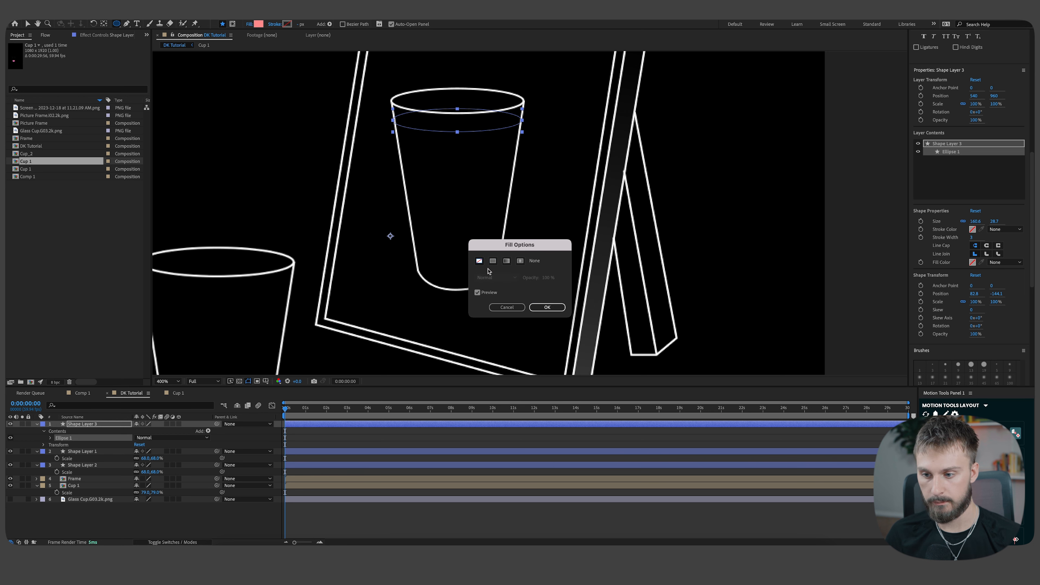
{"action": "key", "text": "Return"}
{"action": "type", "text": "3"}
{"action": "key", "text": "Return"}
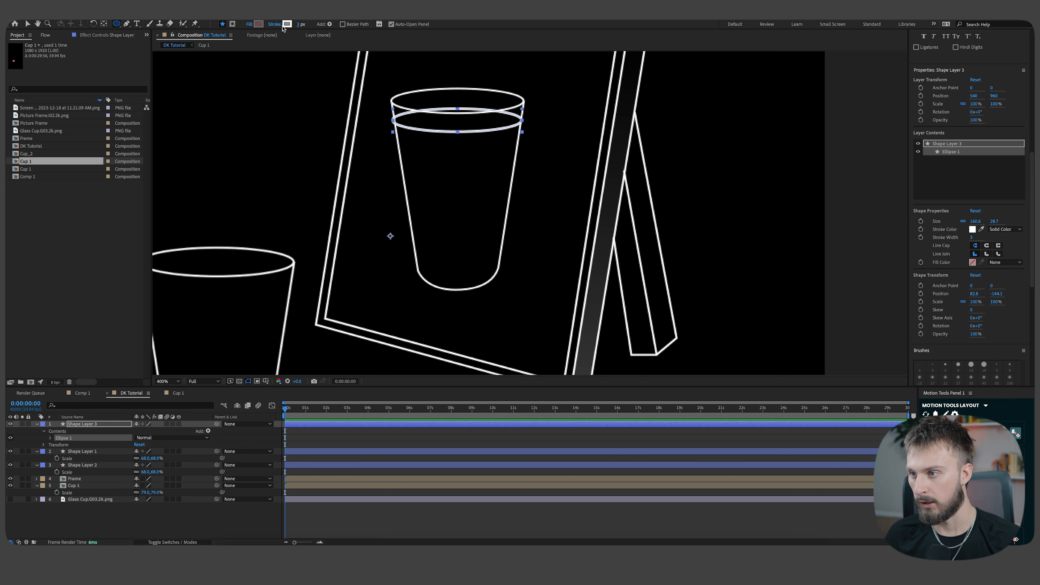
{"action": "left_click", "coordinate": [299, 24]}
{"action": "type", "text": "2"}
{"action": "key", "text": "Return"}
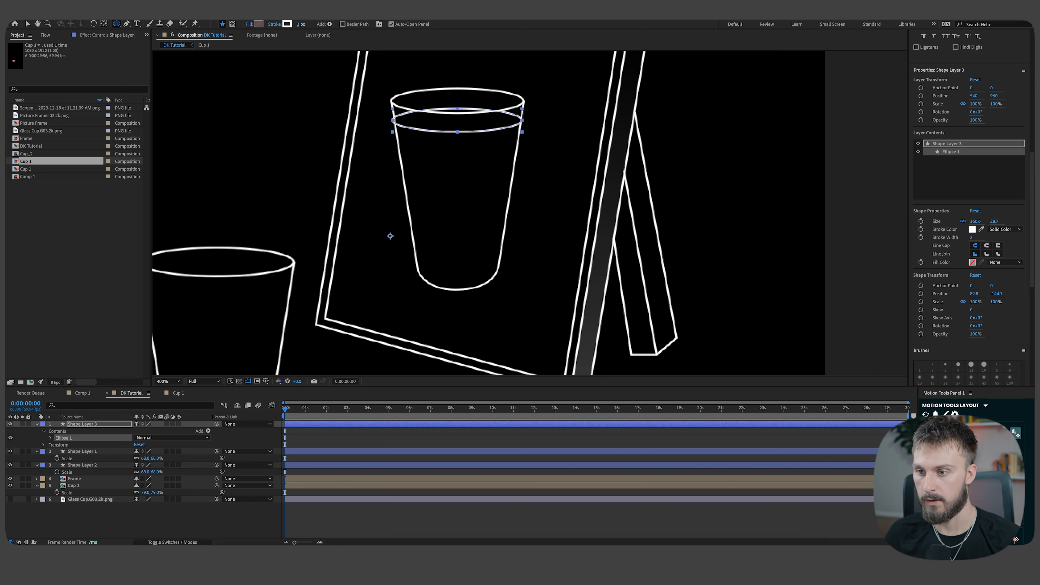
Align the new ellipse with the copied cup's side walls just below the rim, and deselect it.
{"action": "key", "text": "v"}
{"action": "left_click_drag", "start_coordinate": [474, 94], "coordinate": [459, 128]}
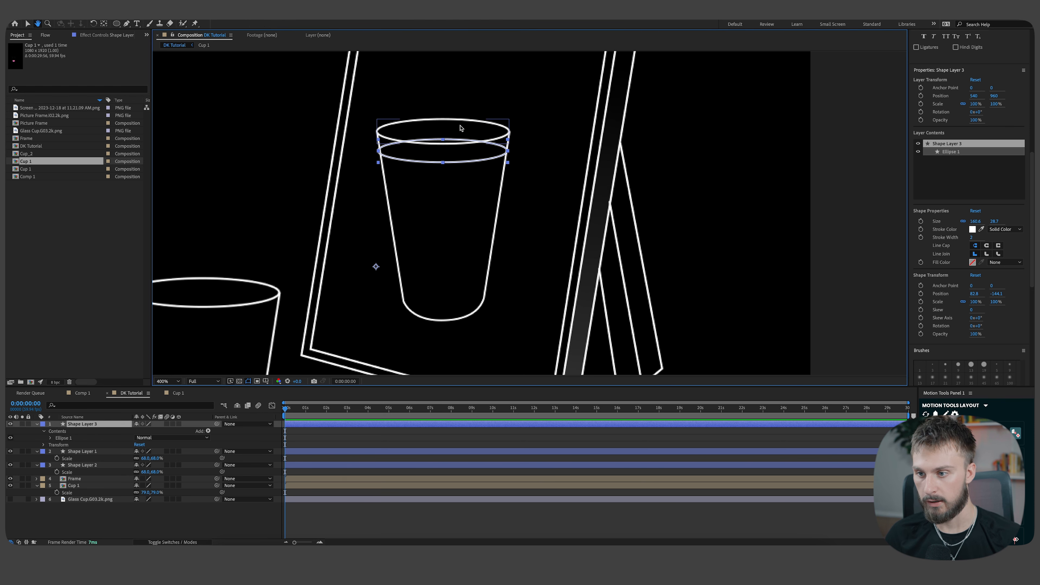
{"action": "scroll", "coordinate": [459, 128], "scroll_direction": "up", "scroll_amount": 1}
{"action": "left_click_drag", "start_coordinate": [446, 197], "coordinate": [447, 193]}
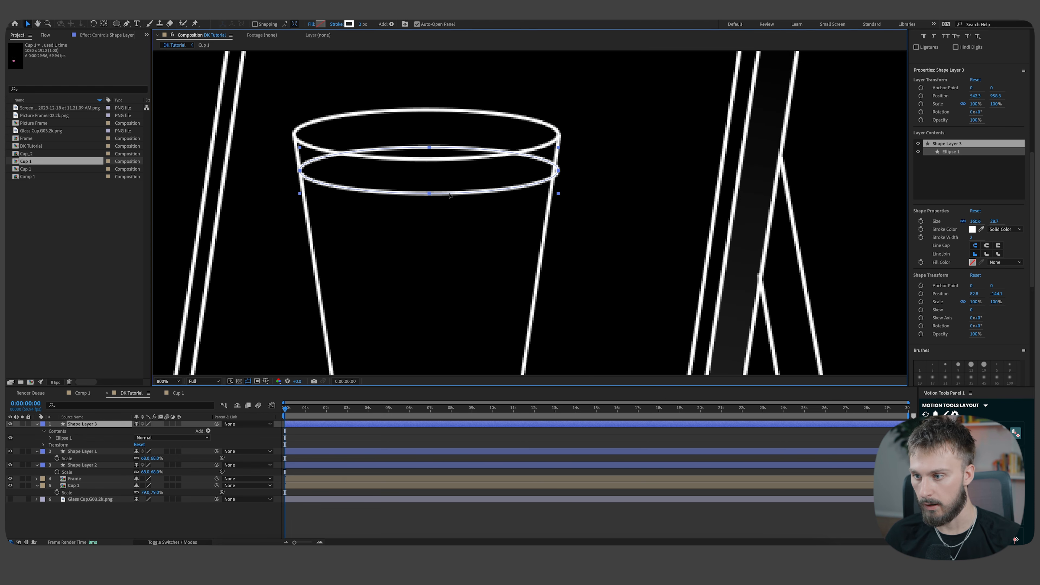
{"action": "left_click", "coordinate": [454, 174]}
{"action": "scroll", "coordinate": [455, 158], "scroll_direction": "down", "scroll_amount": 2}
{"action": "scroll", "coordinate": [450, 166], "scroll_direction": "up", "scroll_amount": 1}
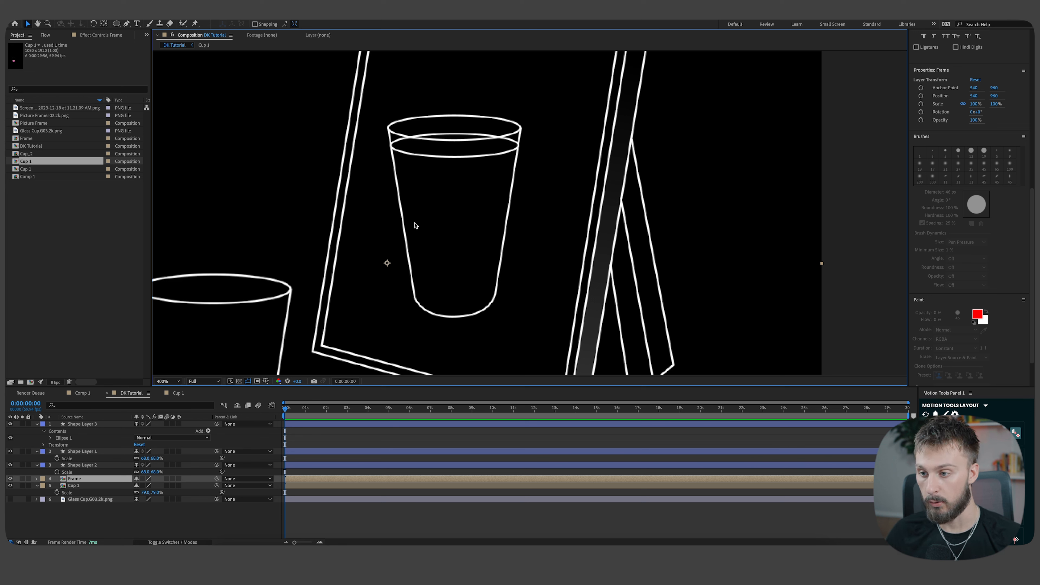
Trace the liquid area with the Pen tool, following the cup's sides, its rounded base and the upper edge of the new ellipse.
{"action": "left_click", "coordinate": [127, 23]}
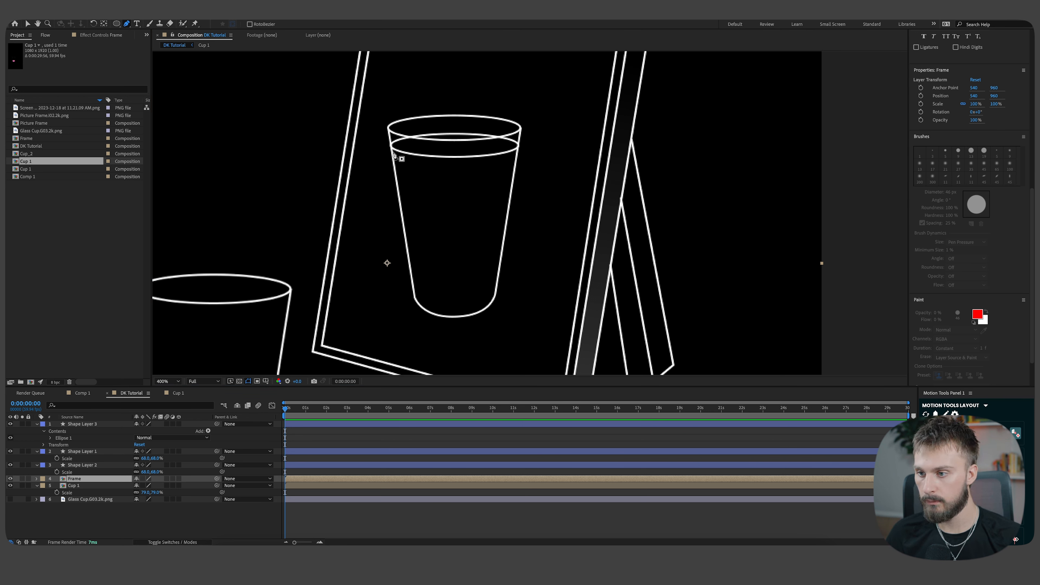
{"action": "scroll", "coordinate": [397, 162], "scroll_direction": "up", "scroll_amount": 1}
{"action": "left_click_drag", "start_coordinate": [444, 185], "coordinate": [409, 99]}
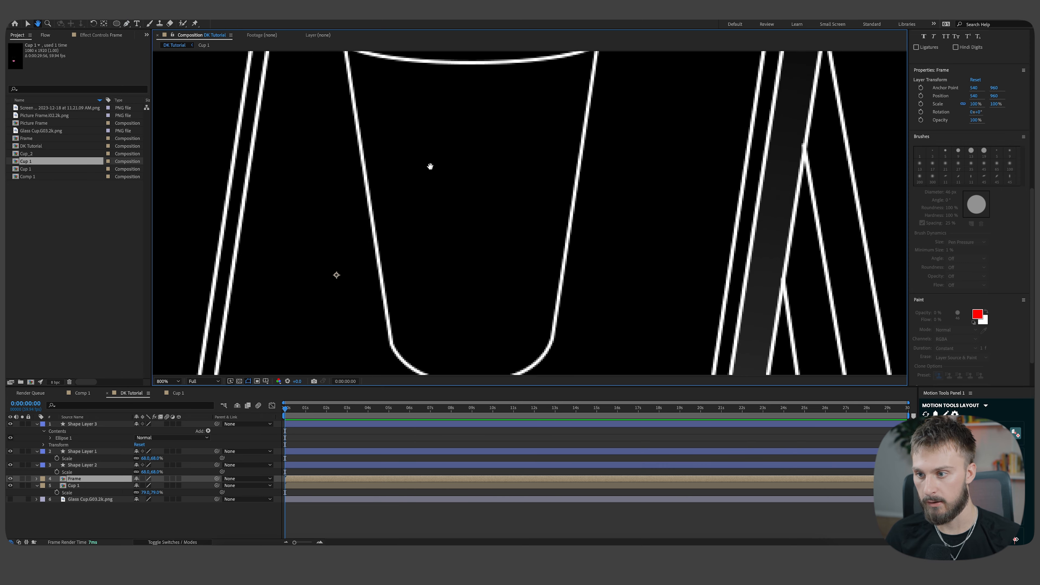
{"action": "scroll", "coordinate": [430, 167], "scroll_direction": "down", "scroll_amount": 1}
{"action": "left_click", "coordinate": [393, 136]}
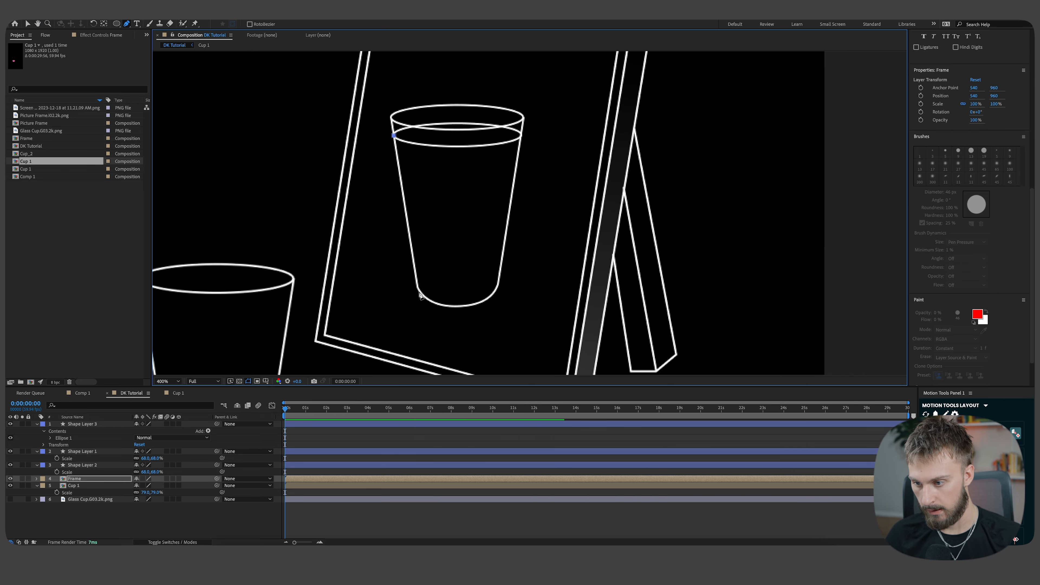
{"action": "left_click", "coordinate": [419, 291]}
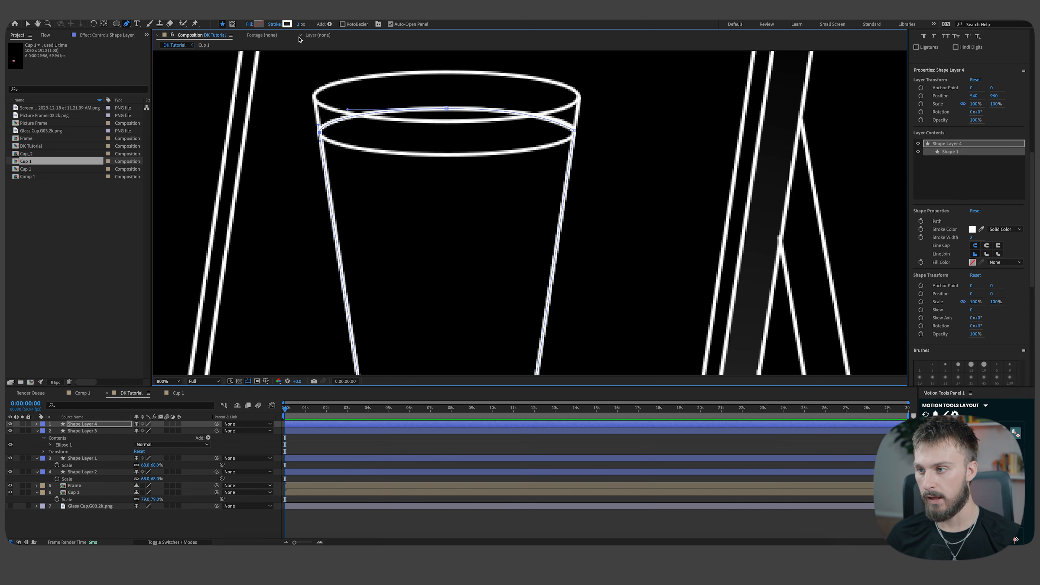
Remove the traced liquid shape's stroke and give it a solid pink fill.
{"action": "left_click", "coordinate": [270, 25]}
{"action": "left_click", "coordinate": [480, 261]}
{"action": "left_click", "coordinate": [548, 306]}
{"action": "left_click", "coordinate": [259, 24]}
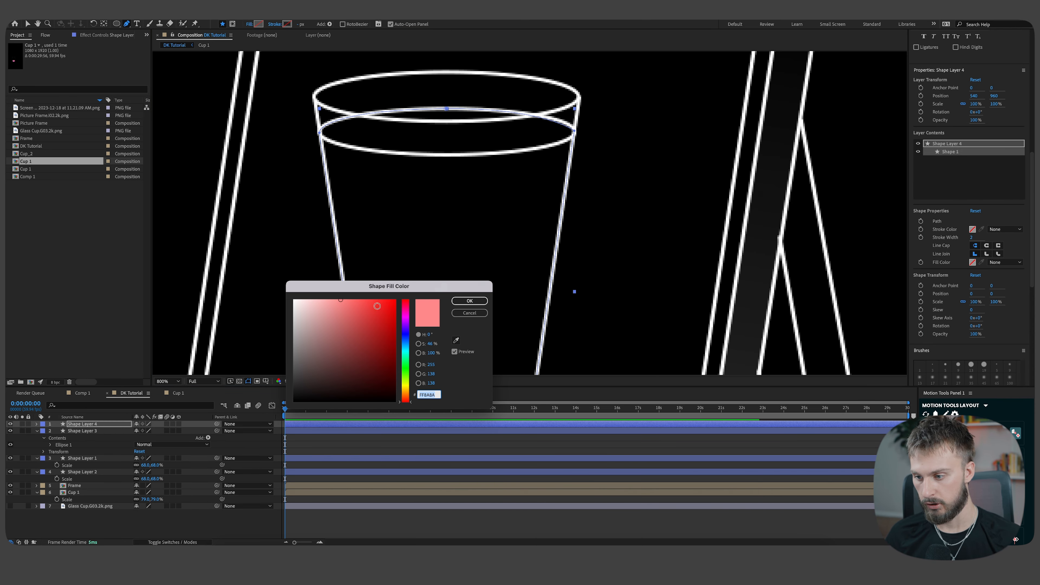
{"action": "left_click", "coordinate": [337, 301]}
{"action": "left_click", "coordinate": [469, 301]}
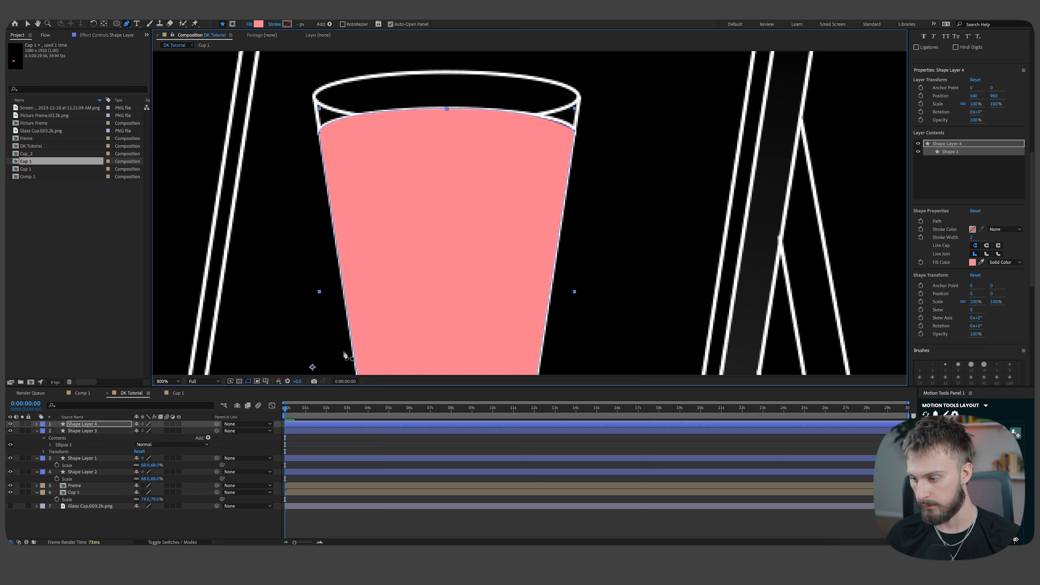
Move the liquid layer beneath the copied cup's outline layers and apply the Gradient Ramp effect to it.
{"action": "left_click", "coordinate": [104, 425]}
{"action": "left_click_drag", "start_coordinate": [103, 425], "coordinate": [103, 483]}
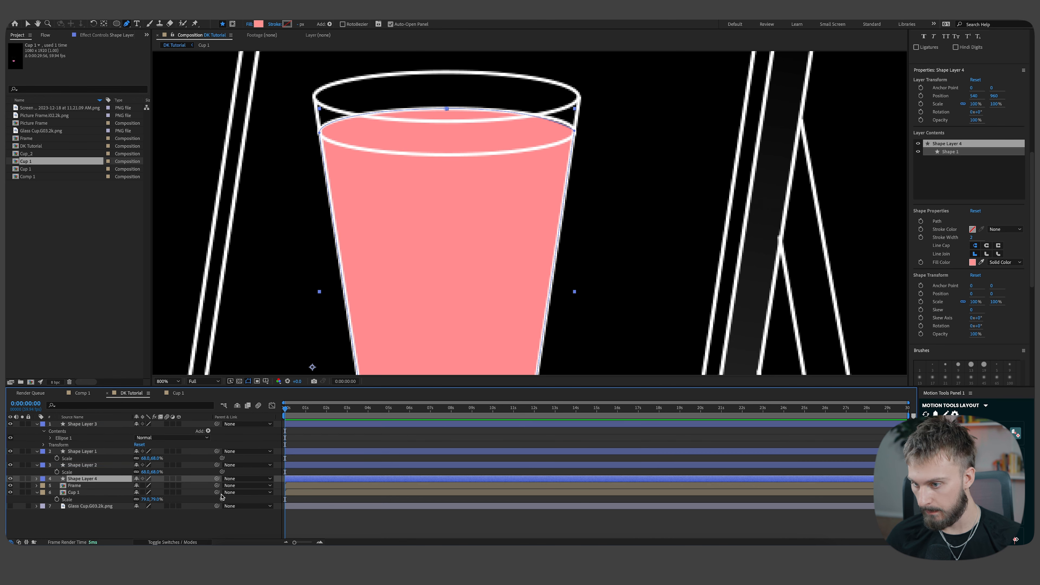
{"action": "scroll", "coordinate": [1016, 93], "scroll_direction": "up", "scroll_amount": 5}
{"action": "left_click", "coordinate": [954, 164]}
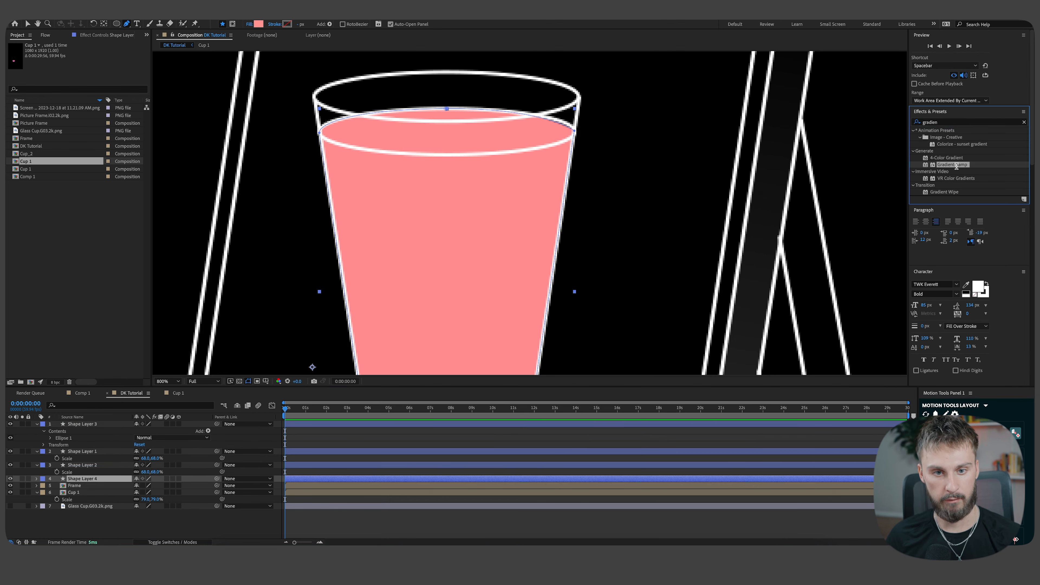
{"action": "left_click_drag", "start_coordinate": [985, 168], "coordinate": [313, 479]}
{"action": "key", "text": "v"}
{"action": "scroll", "coordinate": [410, 123], "scroll_direction": "down", "scroll_amount": 1}
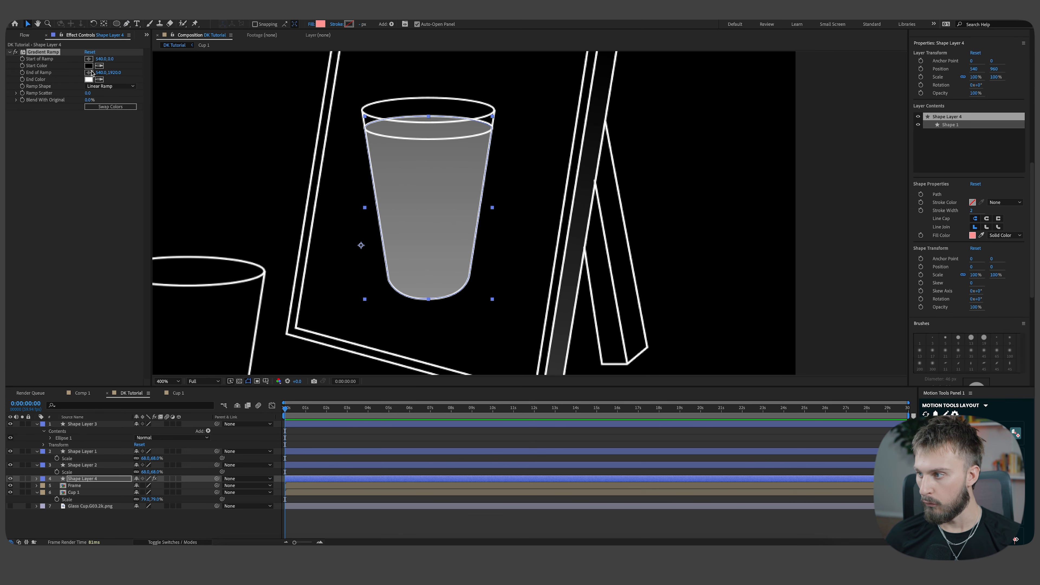
Set the liquid gradient's start color to 75EAFF and its end color to 4DFF2F.
{"action": "left_click", "coordinate": [88, 67]}
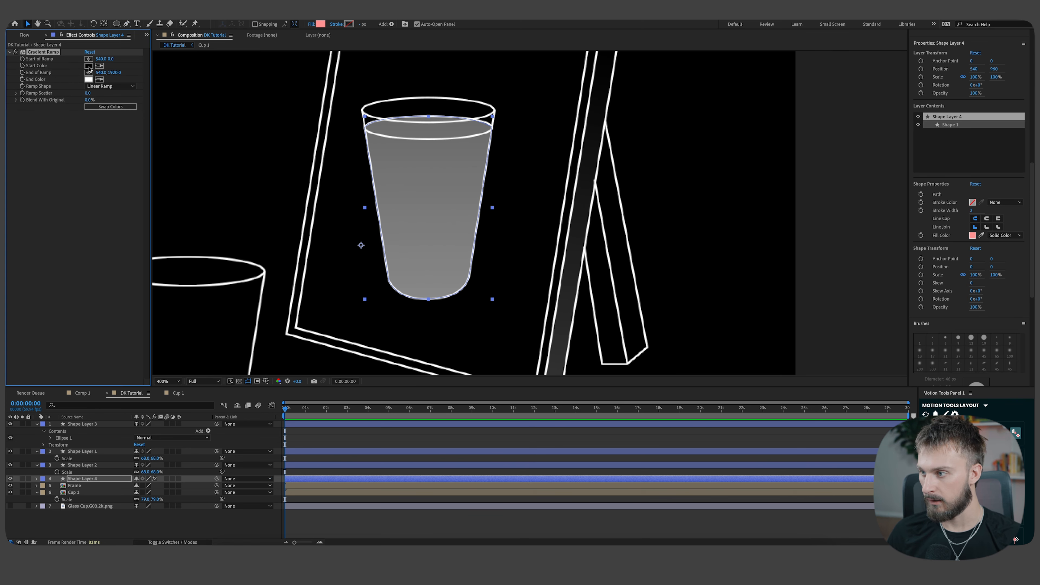
{"action": "type", "text": "75EAFF"}
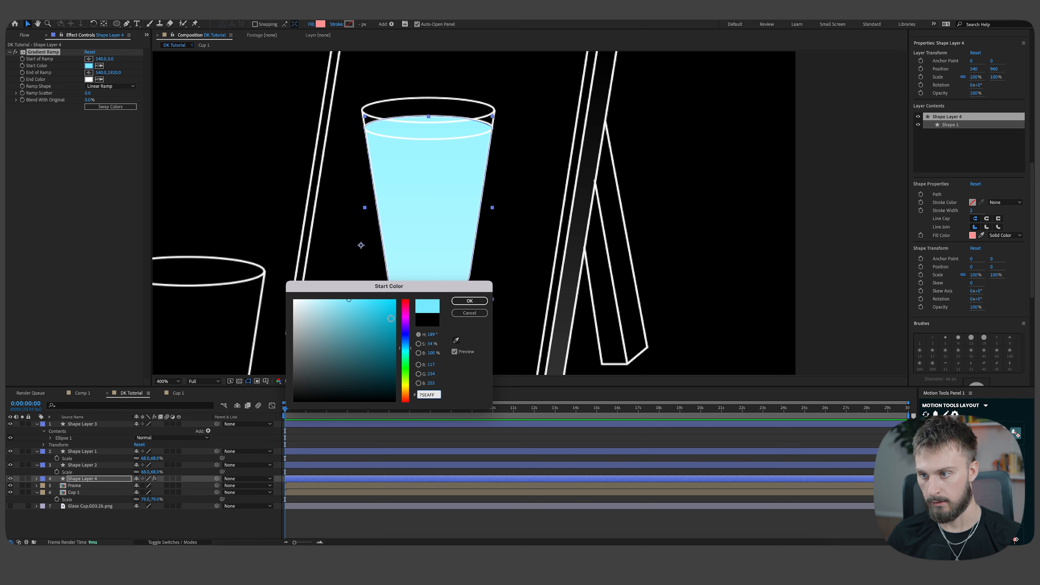
{"action": "left_click", "coordinate": [461, 387]}
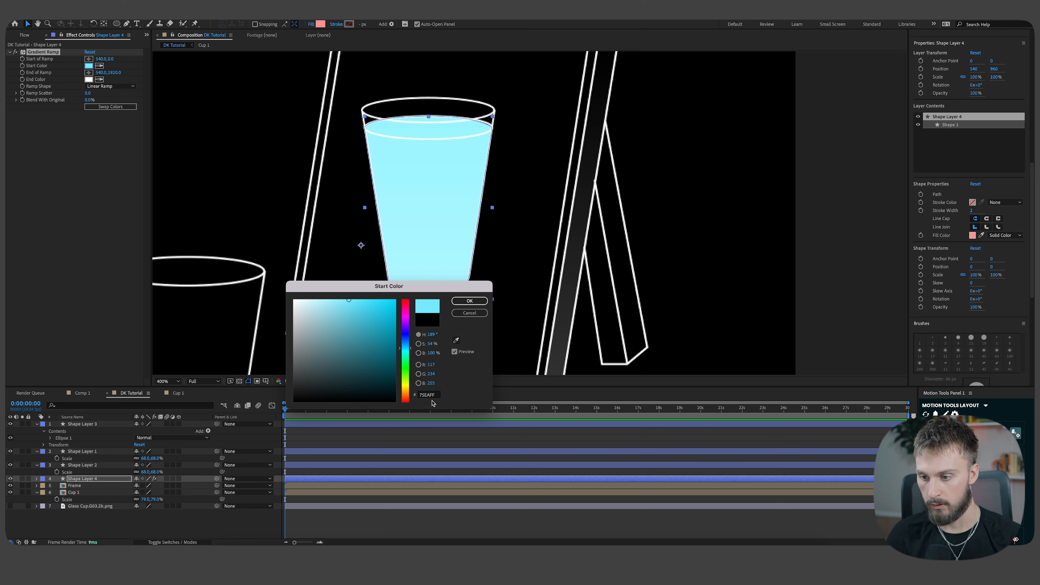
{"action": "left_click", "coordinate": [470, 301]}
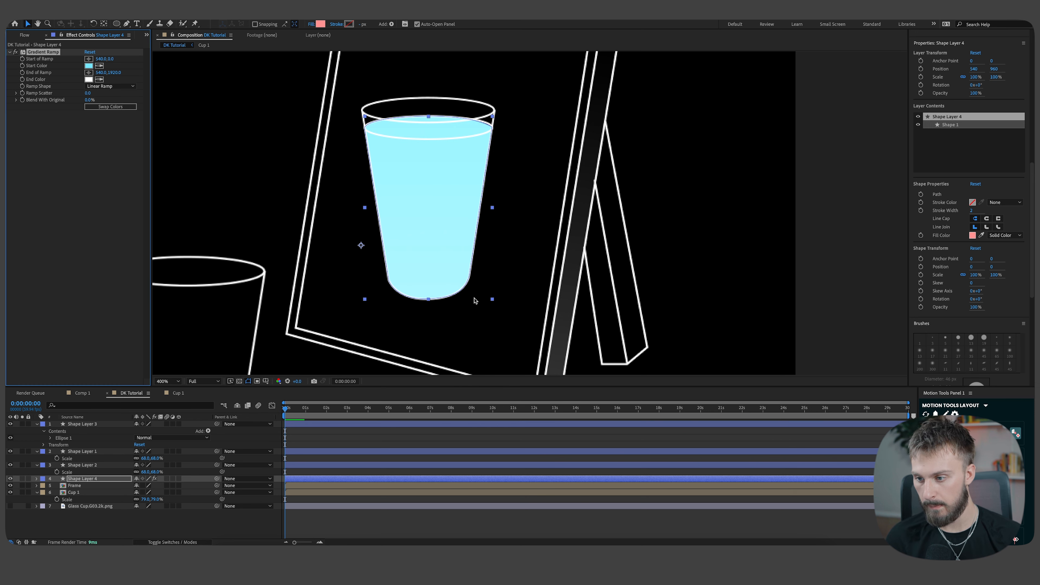
{"action": "left_click", "coordinate": [89, 79]}
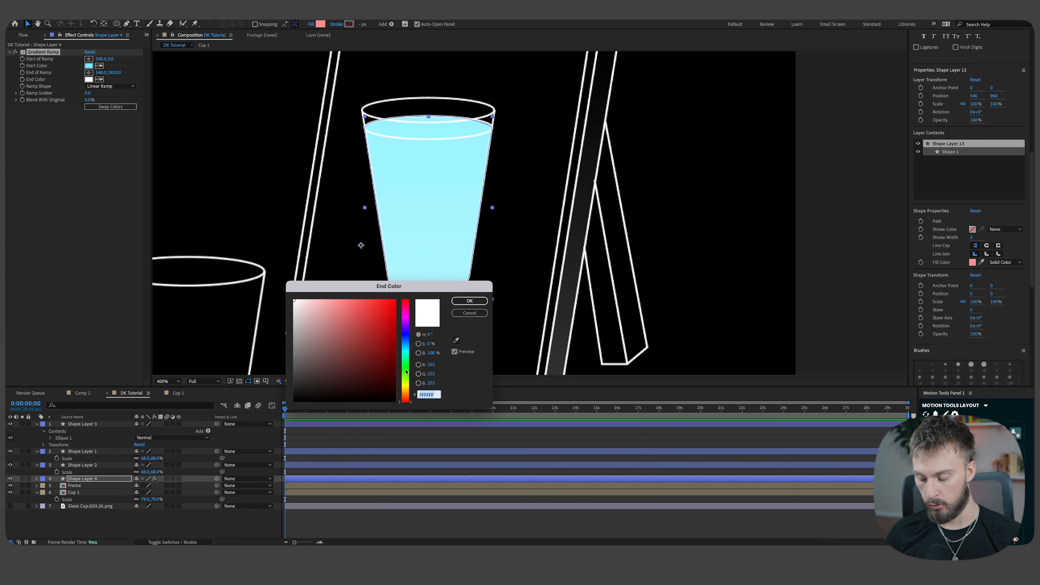
{"action": "type", "text": "4DFF2F"}
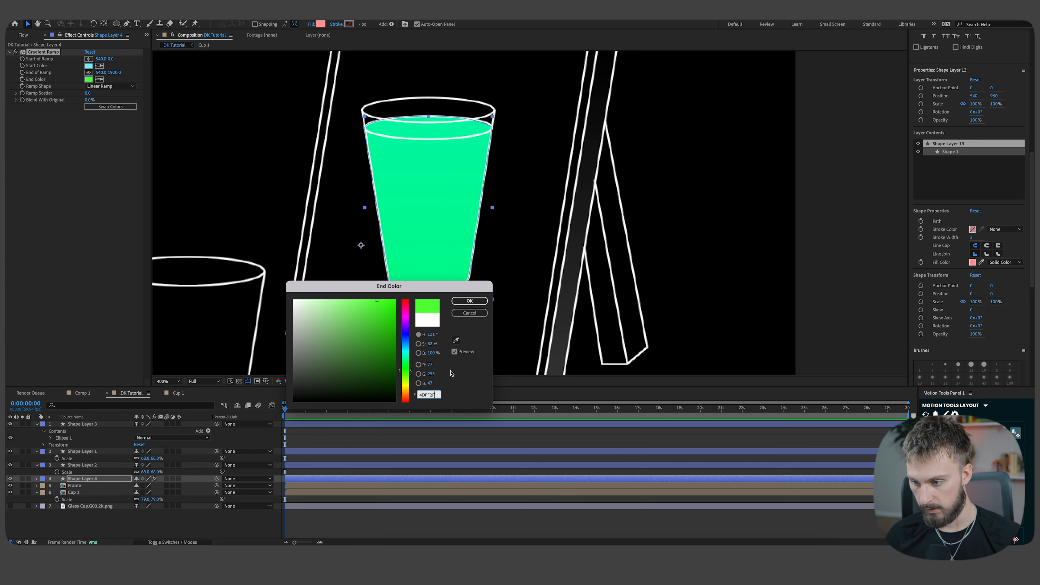
{"action": "left_click", "coordinate": [468, 301]}
Place the gradient's start point at the top of the liquid and its end point at the cup's base.
{"action": "key", "text": "/"}
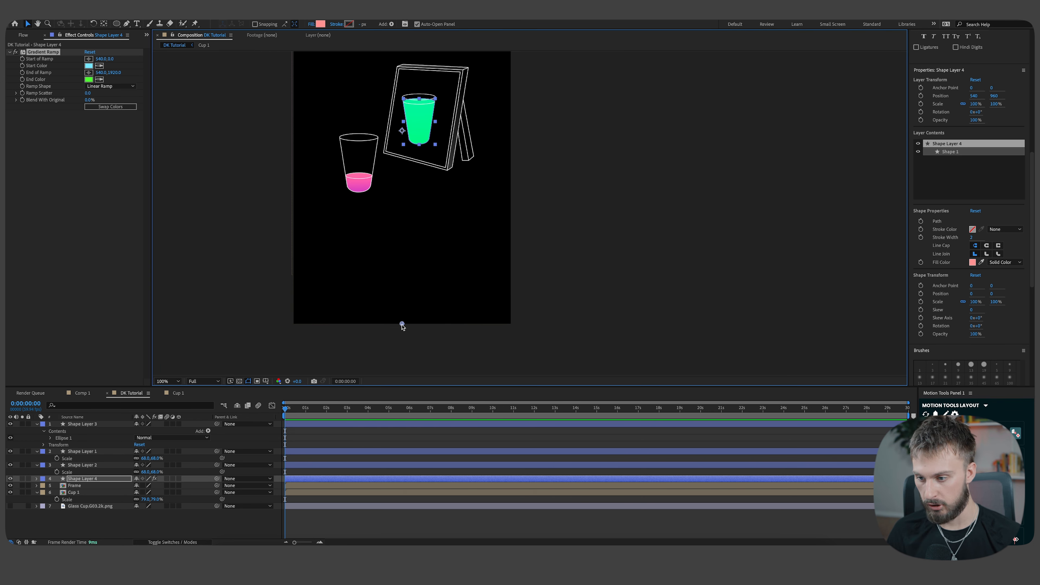
{"action": "left_click_drag", "start_coordinate": [403, 327], "coordinate": [420, 181]}
{"action": "left_click_drag", "start_coordinate": [418, 102], "coordinate": [420, 250]}
{"action": "left_click_drag", "start_coordinate": [404, 87], "coordinate": [417, 236]}
{"action": "scroll", "coordinate": [408, 301], "scroll_direction": "up", "scroll_amount": 2}
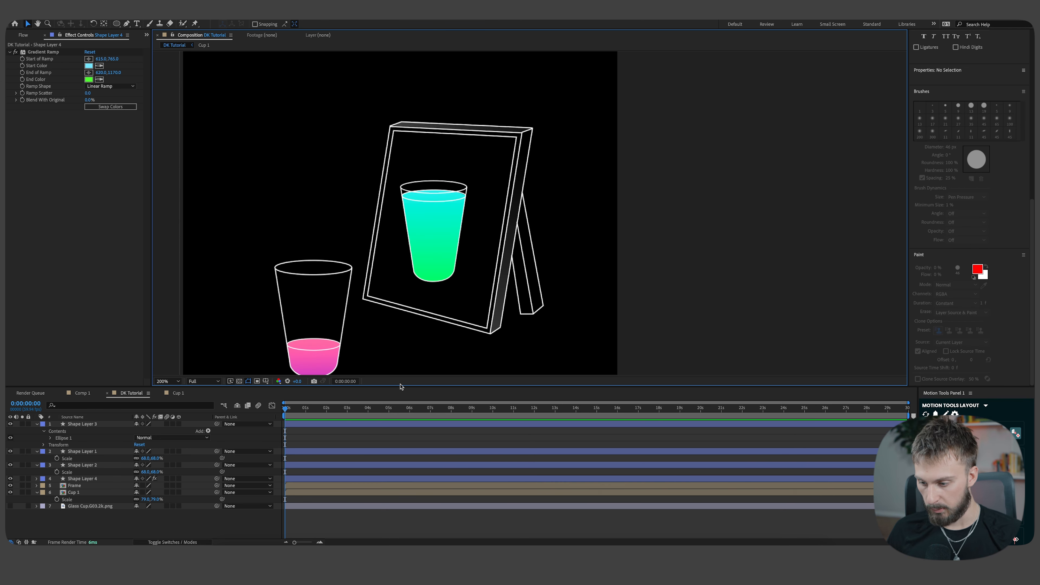
Pre-compose the four shape layers of the blue-green cup into a composition named Cup_2.
{"action": "left_click", "coordinate": [311, 424], "text": "shift"}
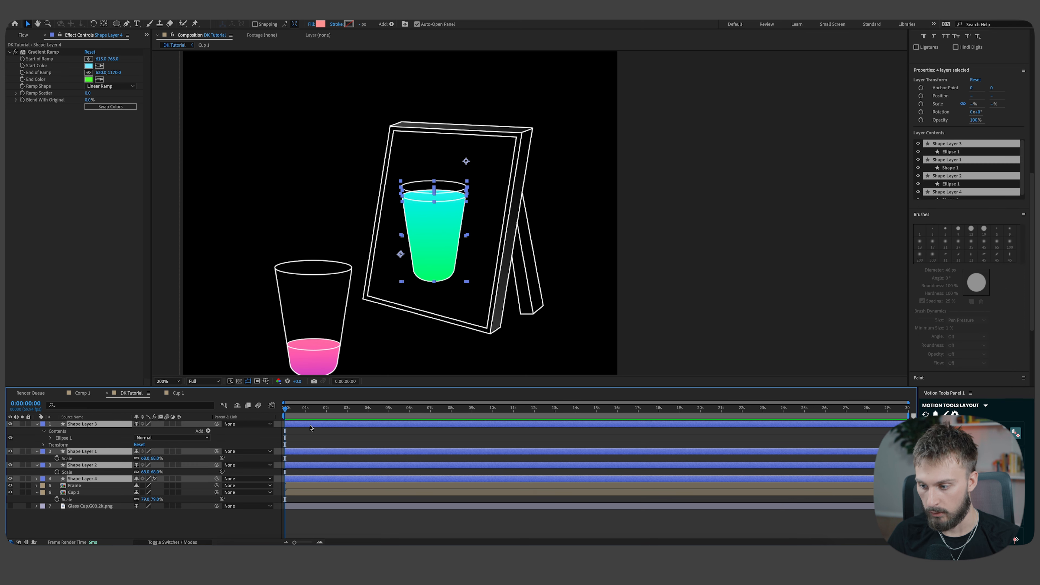
{"action": "right_click", "coordinate": [311, 424]}
{"action": "left_click", "coordinate": [336, 489]}
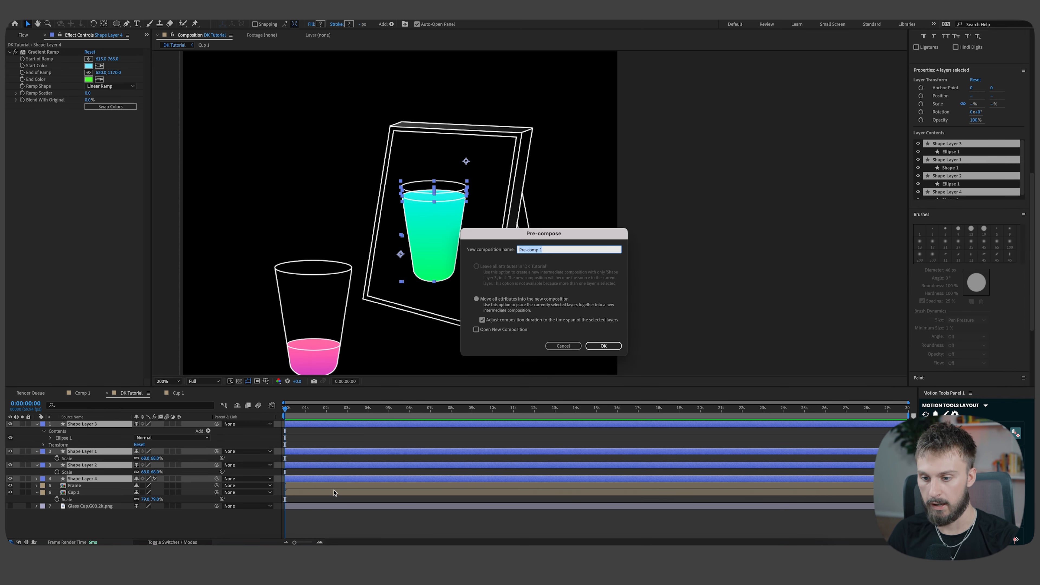
{"action": "type", "text": "cup_2"}
{"action": "key", "text": "Return"}
{"action": "scroll", "coordinate": [499, 269], "scroll_direction": "down", "scroll_amount": 3}
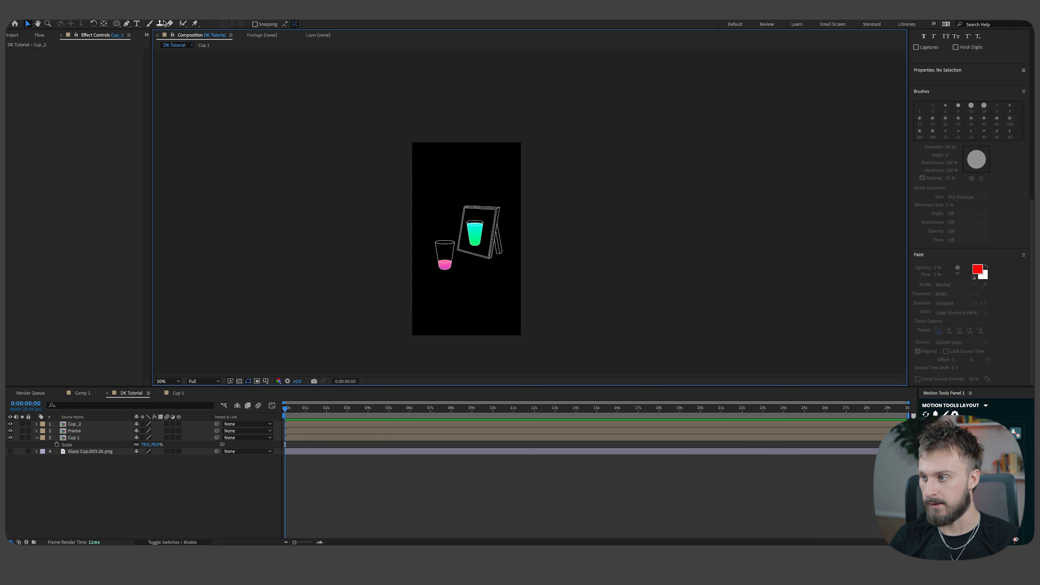
Add a text layer reading "Potential you feel" below the pink cup.
{"action": "left_click", "coordinate": [137, 24]}
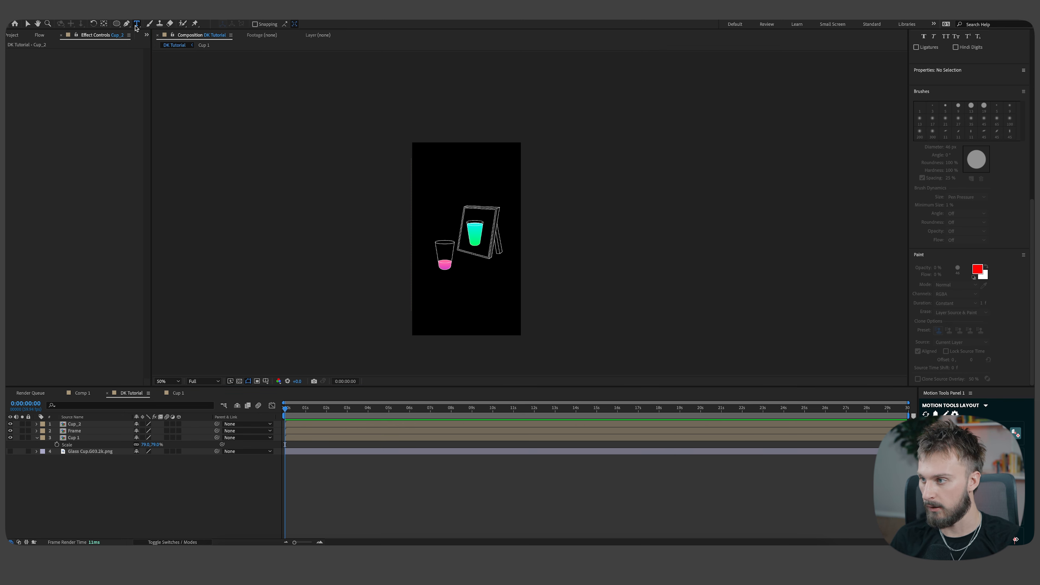
{"action": "left_click", "coordinate": [434, 296]}
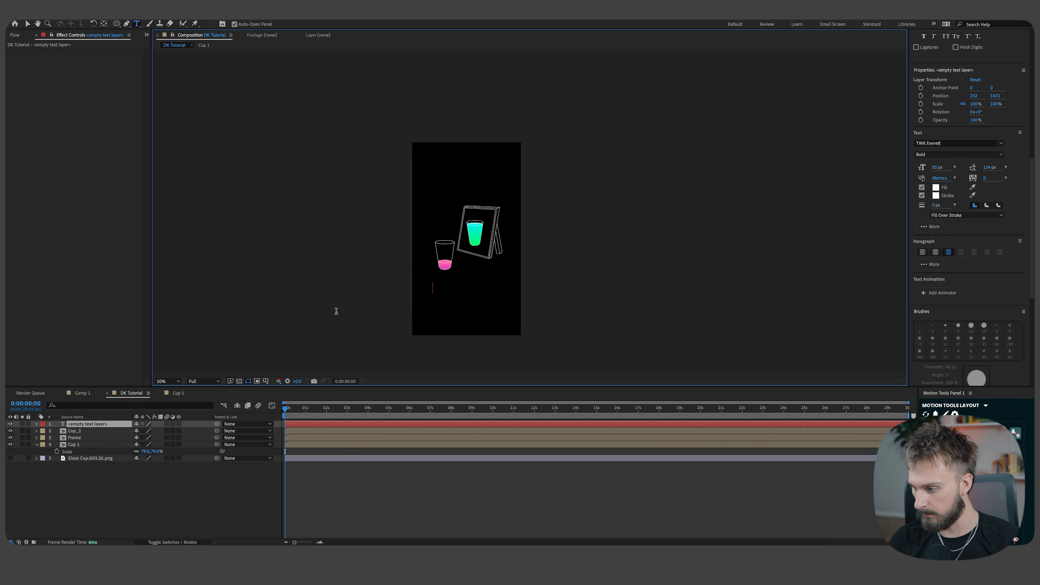
{"action": "scroll", "coordinate": [434, 287], "scroll_direction": "up", "scroll_amount": 4}
{"action": "type", "text": "Poten"}
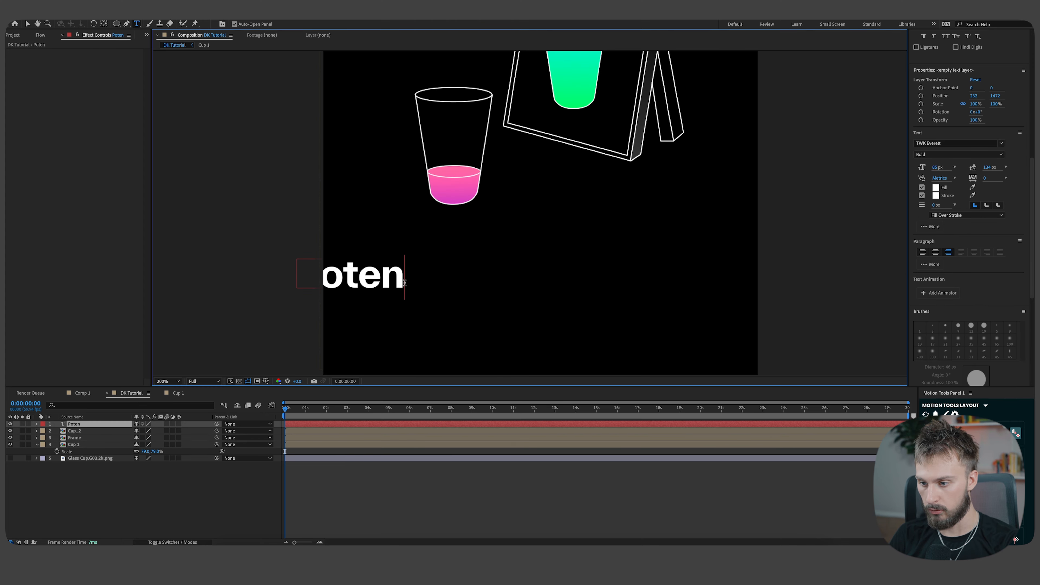
{"action": "type", "text": "tial you fee"}
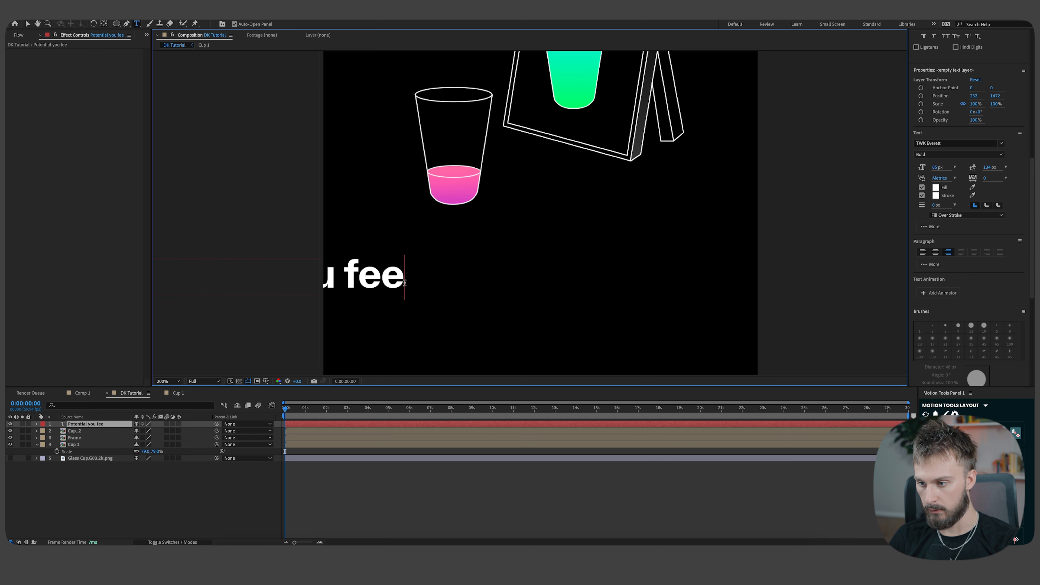
{"action": "type", "text": "l"}
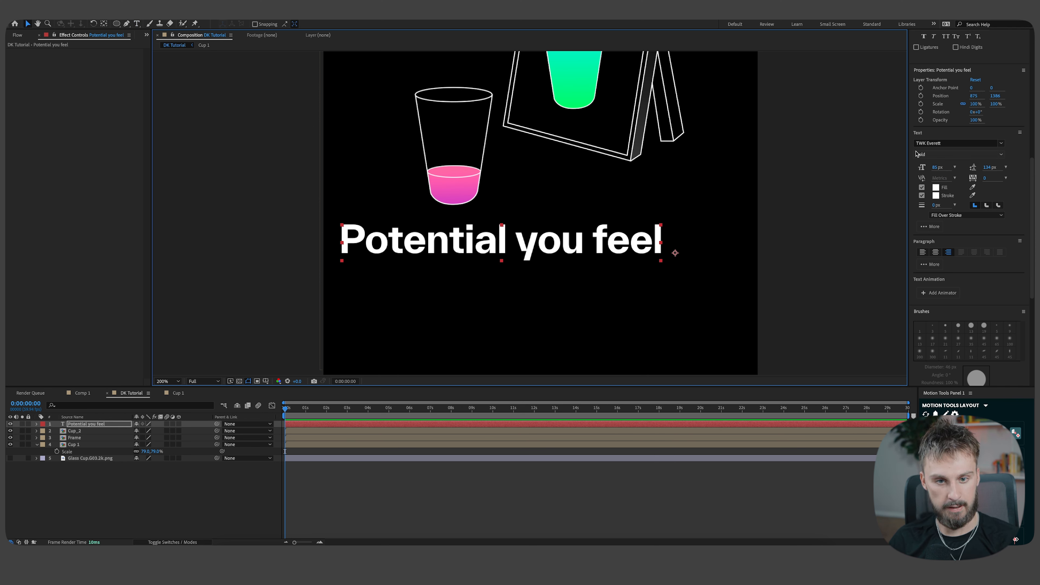
Scale the "Potential you feel" text to 37% and center it just beneath the pink cup.
{"action": "key", "text": "s"}
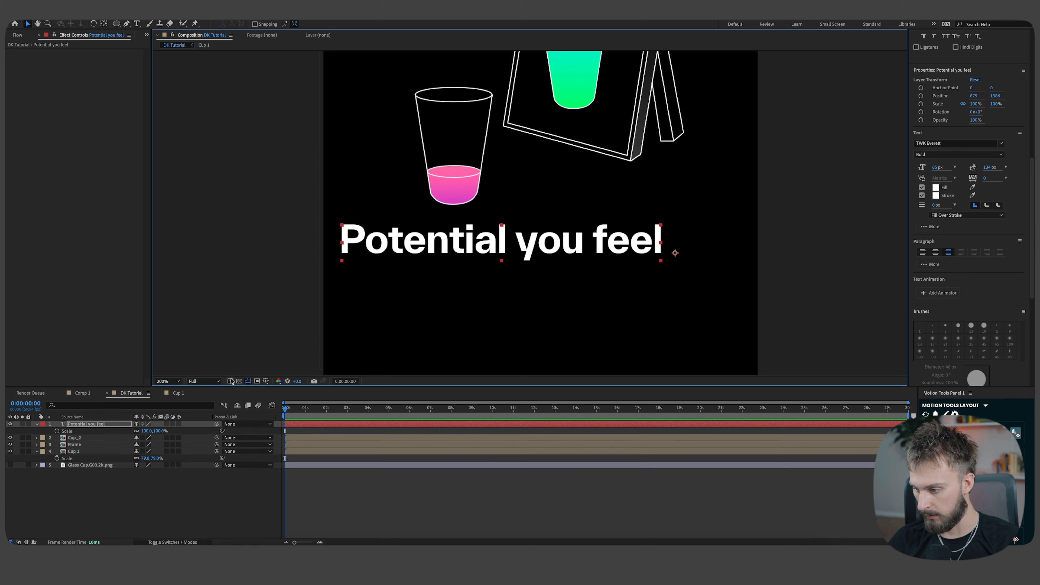
{"action": "left_click_drag", "start_coordinate": [148, 431], "coordinate": [133, 431]}
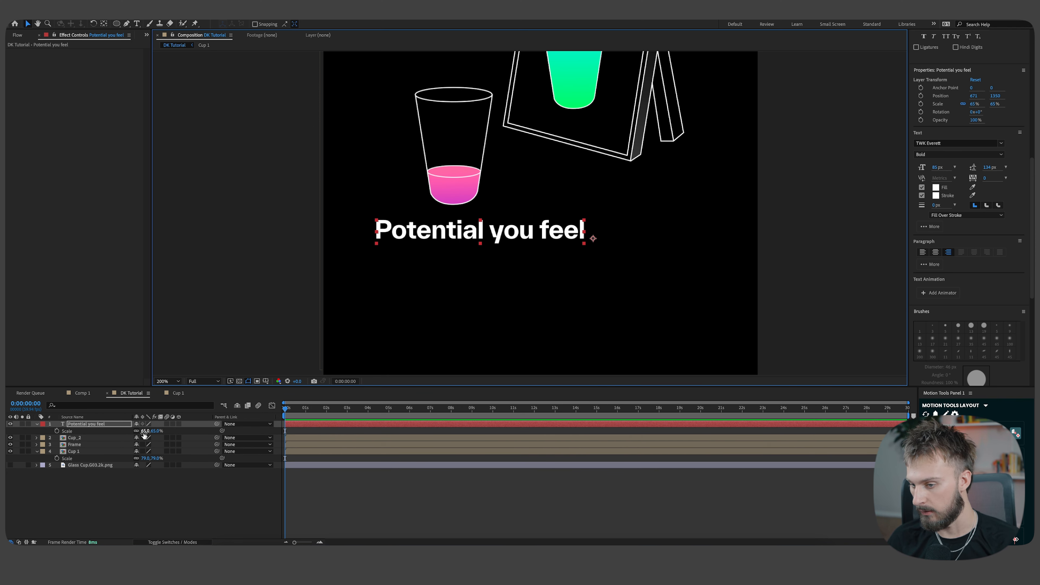
{"action": "left_click_drag", "start_coordinate": [146, 431], "coordinate": [138, 431]}
{"action": "left_click_drag", "start_coordinate": [455, 234], "coordinate": [404, 222]}
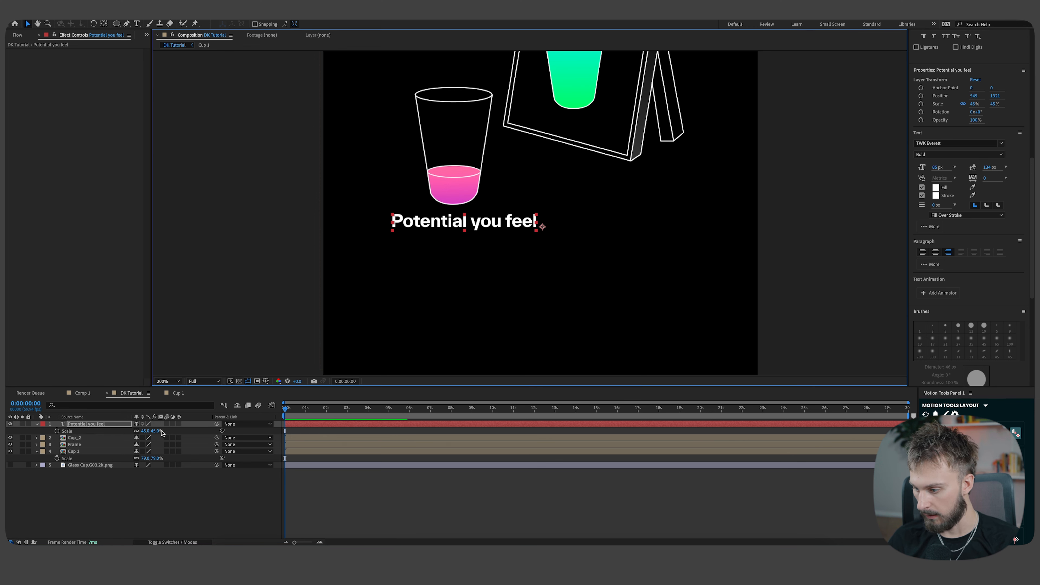
{"action": "left_click_drag", "start_coordinate": [147, 431], "coordinate": [143, 431]}
Duplicate the caption, place the copy above the picture frame, and change its text to "Your true potential".
{"action": "key", "text": "comma"}
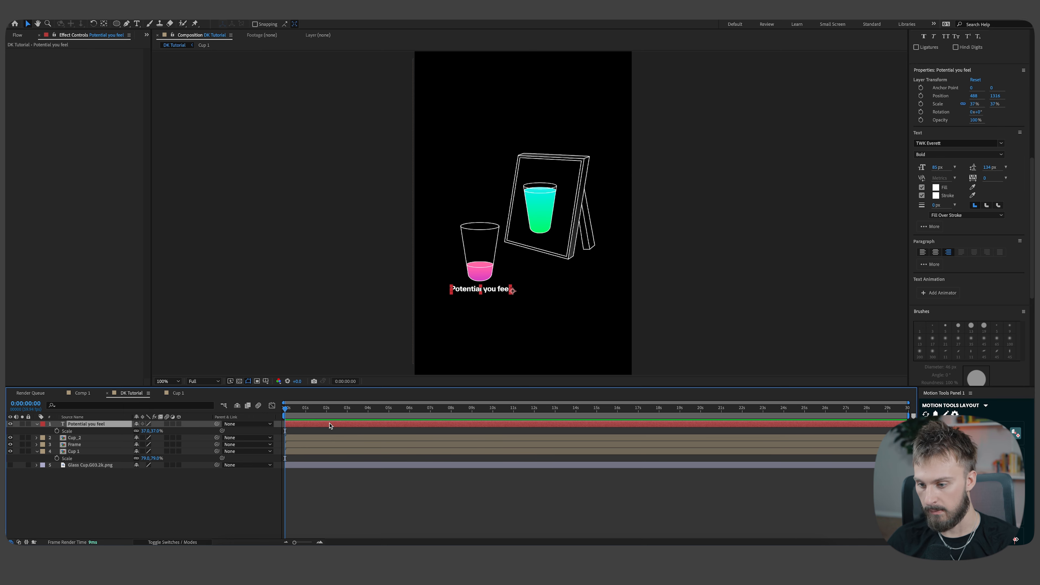
{"action": "key", "text": "ctrl+d"}
{"action": "left_click_drag", "start_coordinate": [491, 290], "coordinate": [565, 148]}
{"action": "scroll", "coordinate": [583, 144], "scroll_direction": "up", "scroll_amount": 1}
{"action": "double_click", "coordinate": [552, 152]}
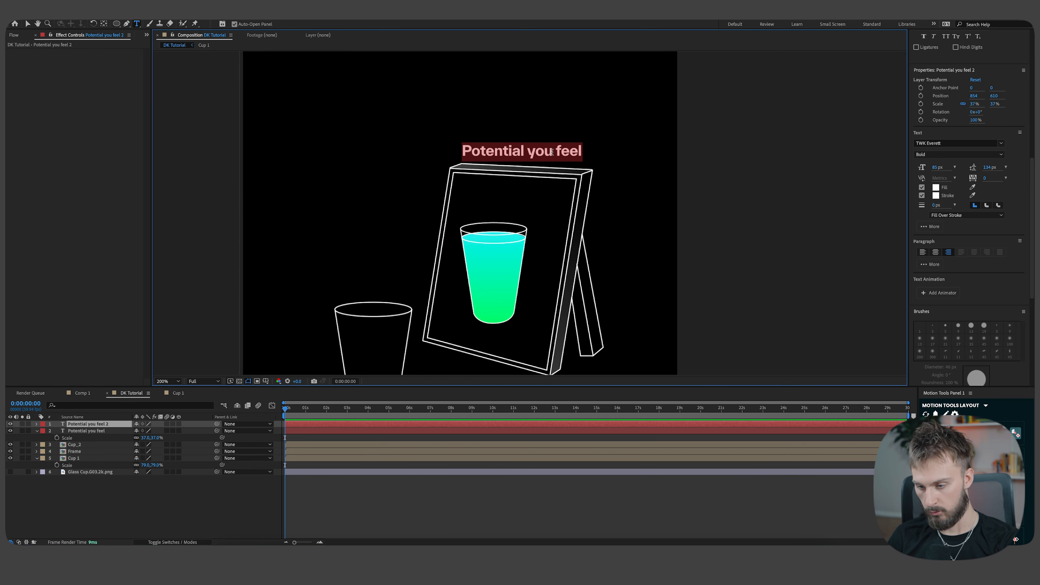
{"action": "type", "text": "Your true"}
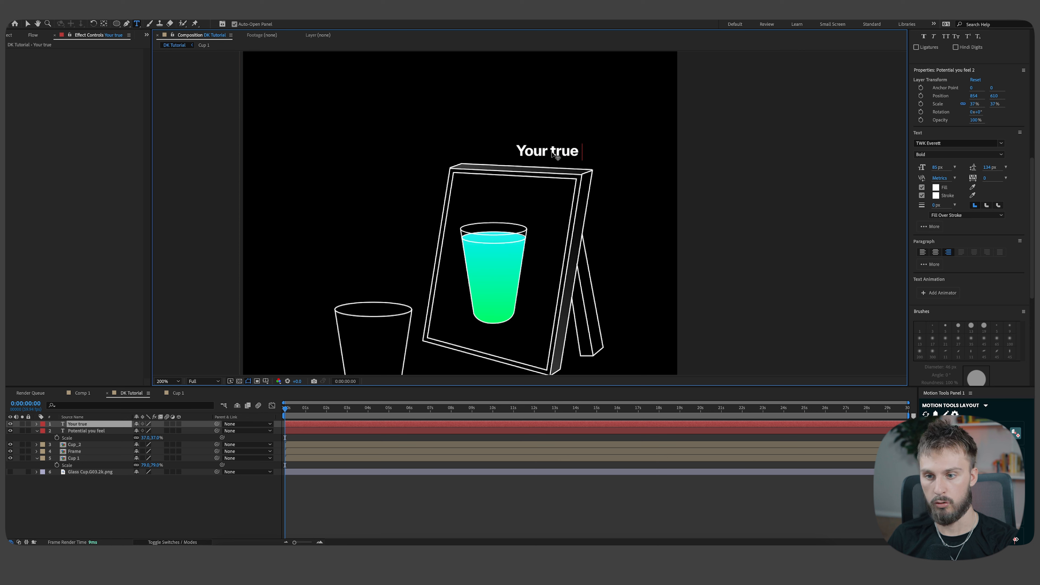
{"action": "type", "text": " potential"}
{"action": "key", "text": "Escape"}
{"action": "key", "text": "v"}
{"action": "left_click_drag", "start_coordinate": [534, 154], "coordinate": [541, 153]}
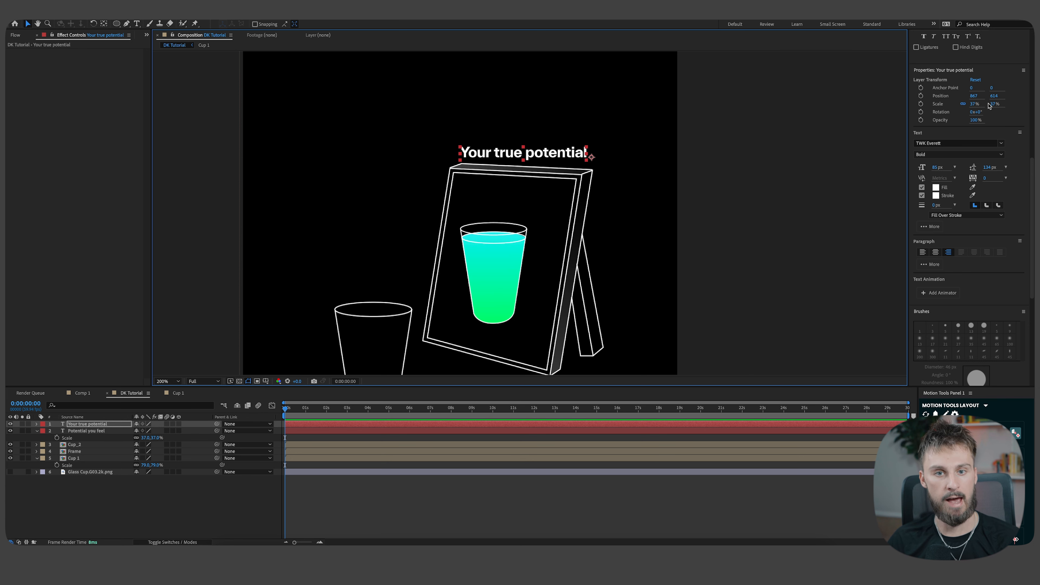
Apply the Basic 3D effect to the "Your true potential" text and set its swivel to -11° to match the frame's perspective.
{"action": "scroll", "coordinate": [980, 116], "scroll_direction": "up", "scroll_amount": 10}
{"action": "left_click", "coordinate": [963, 123]}
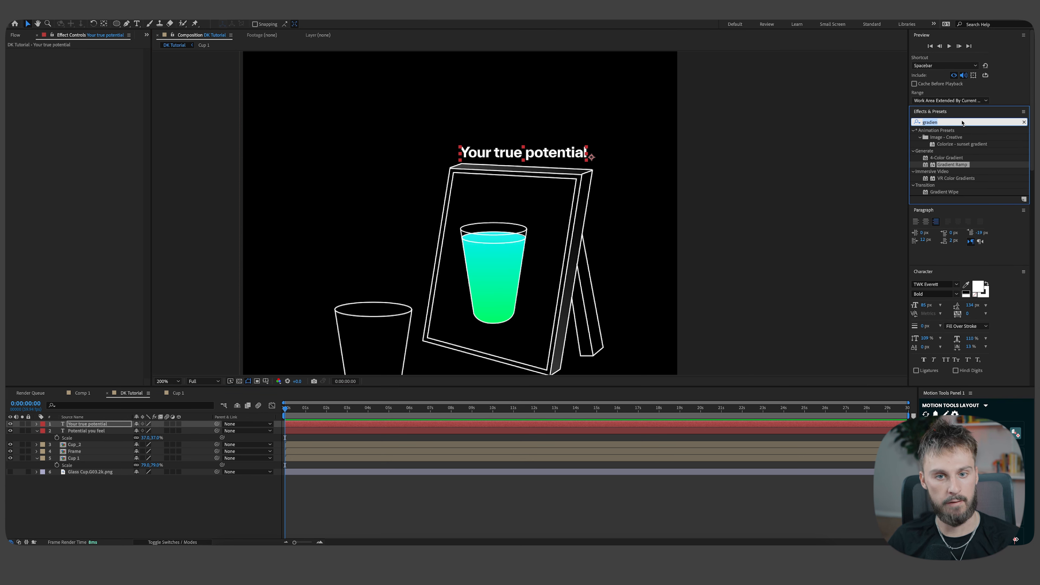
{"action": "type", "text": "B"}
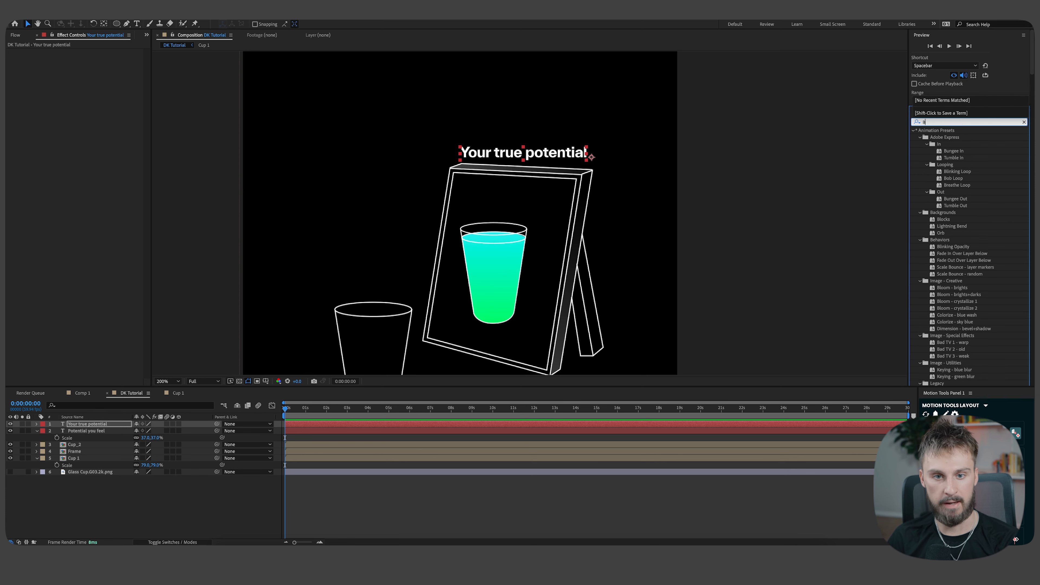
{"action": "type", "text": "asic 3d"}
{"action": "left_click_drag", "start_coordinate": [939, 138], "coordinate": [456, 425]}
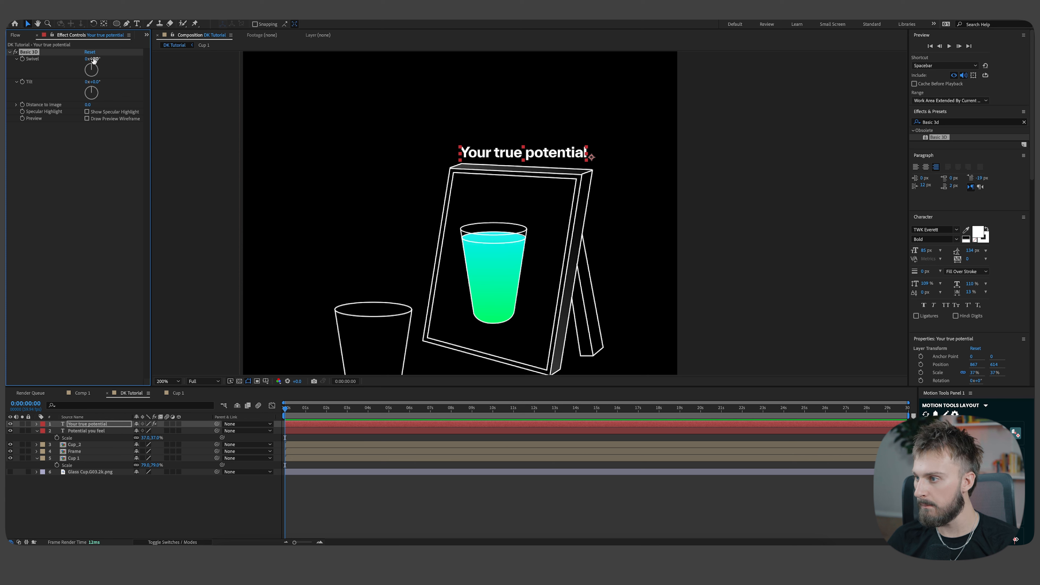
{"action": "left_click_drag", "start_coordinate": [94, 59], "coordinate": [84, 59]}
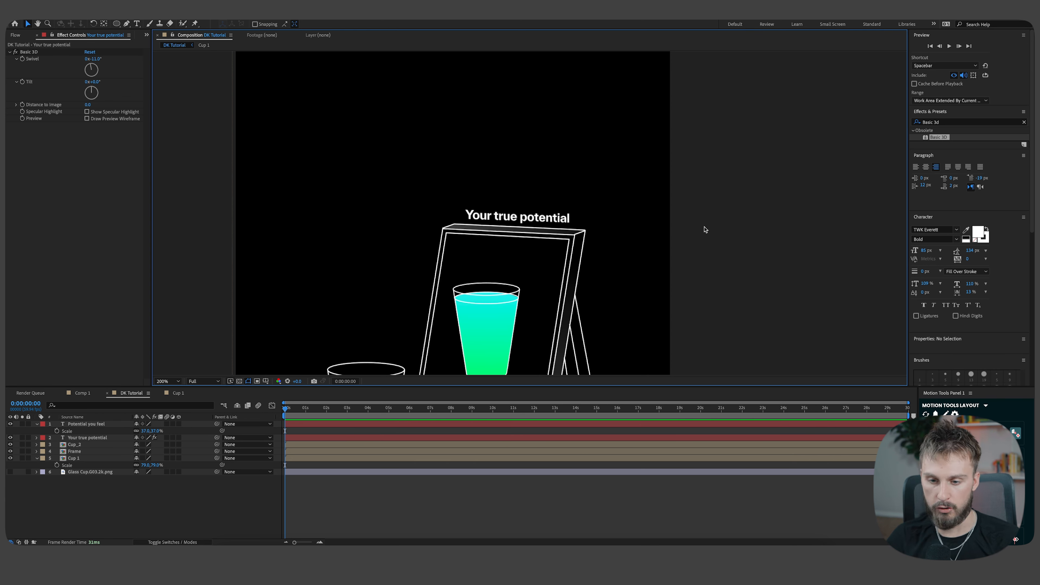
{"action": "scroll", "coordinate": [501, 231], "scroll_direction": "up", "scroll_amount": 3}
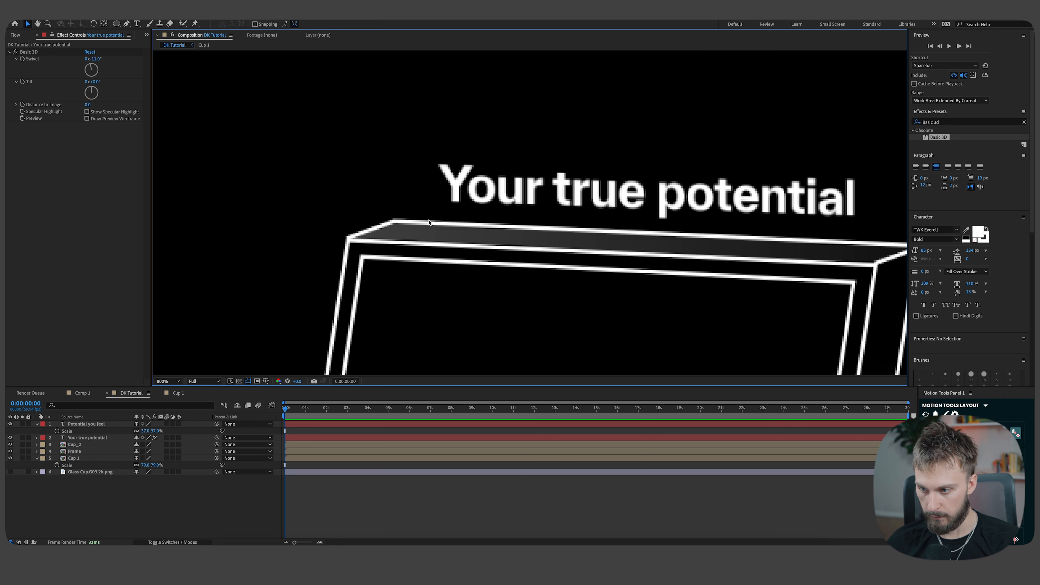
{"action": "scroll", "coordinate": [696, 226], "scroll_direction": "down", "scroll_amount": 1}
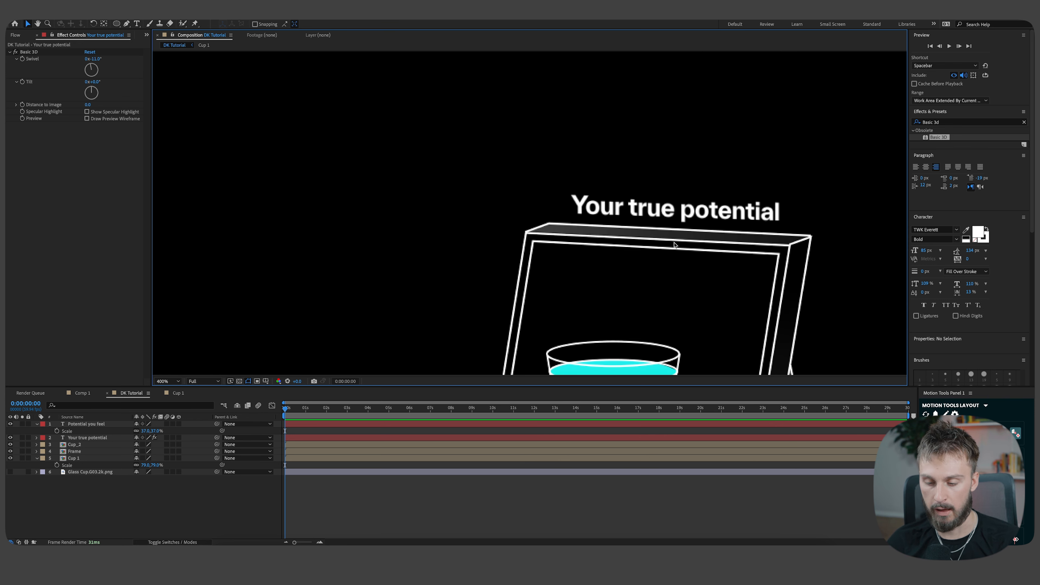
Keyframe Cup 1's position to slide in over about 3 seconds, starting offscreen at X -164 and ending at its current spot.
{"action": "scroll", "coordinate": [528, 182], "scroll_direction": "down", "scroll_amount": 3}
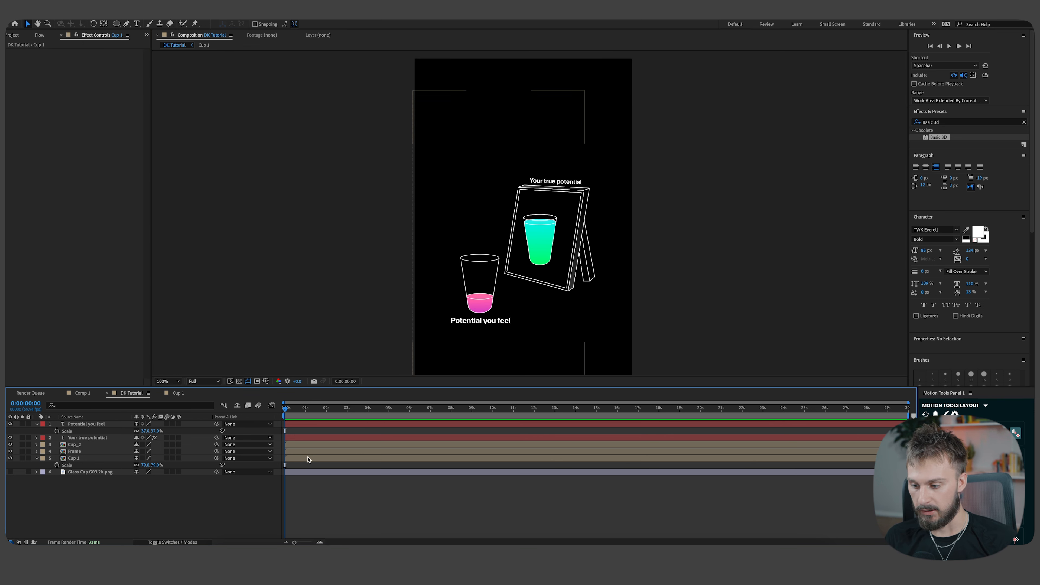
{"action": "left_click", "coordinate": [299, 458]}
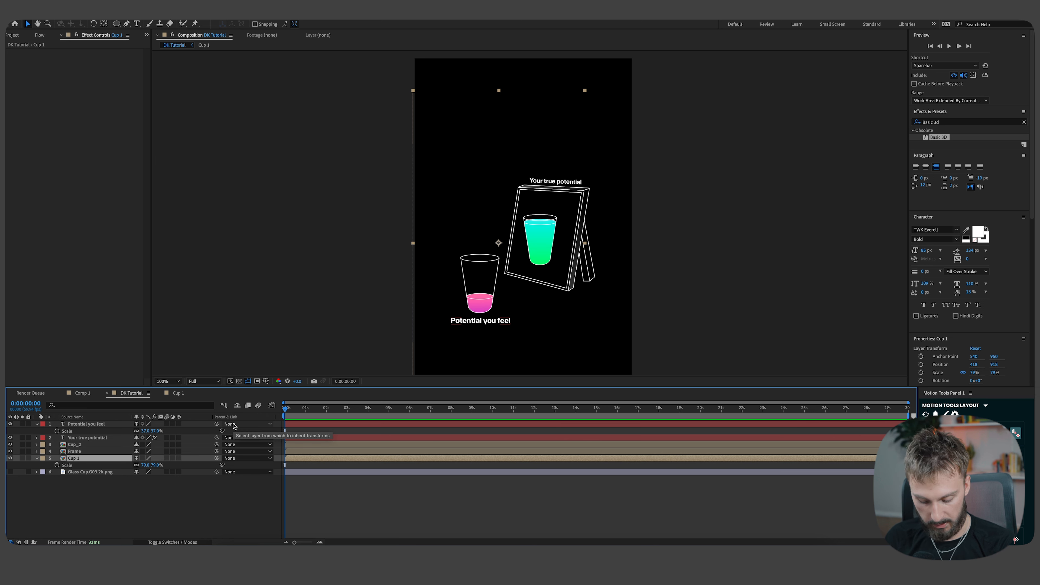
{"action": "key", "text": "p"}
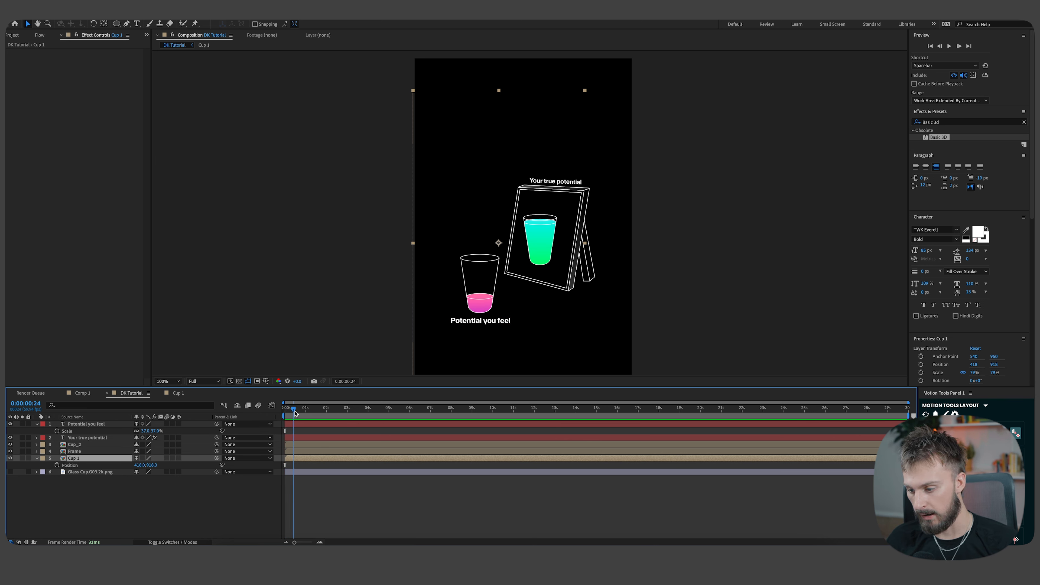
{"action": "left_click", "coordinate": [57, 466]}
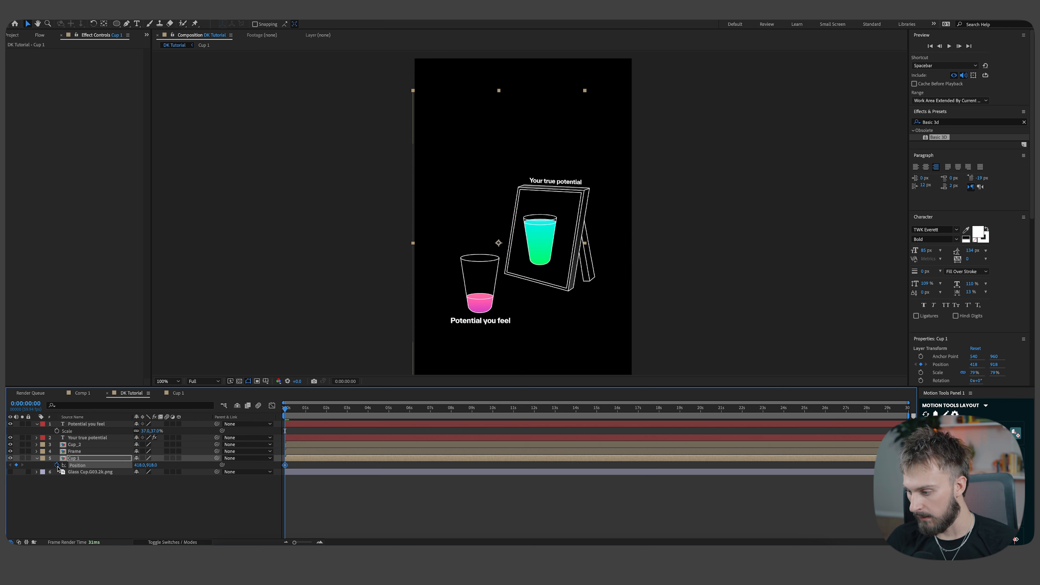
{"action": "left_click_drag", "start_coordinate": [286, 466], "coordinate": [347, 466]}
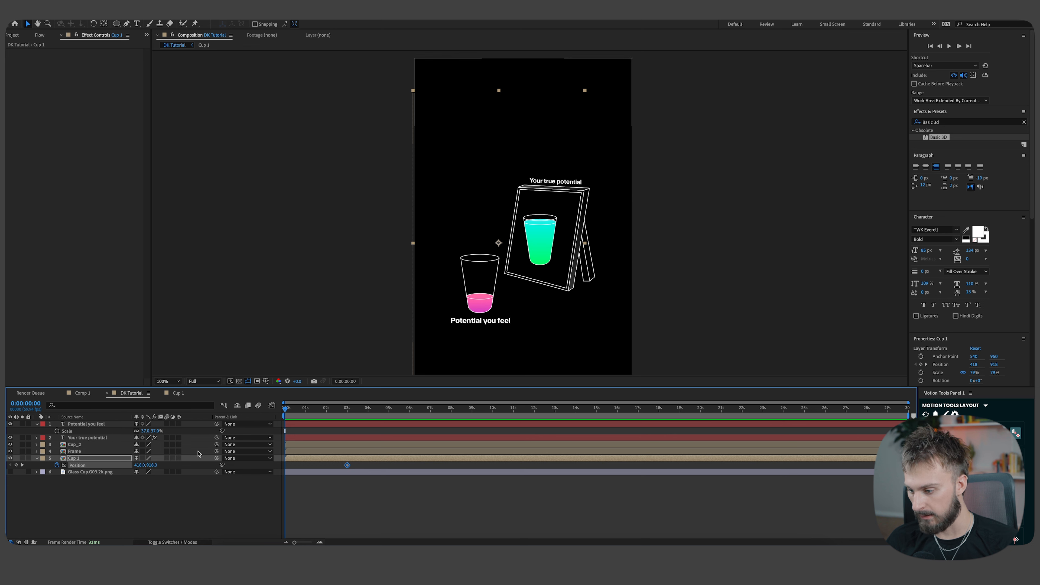
{"action": "left_click_drag", "start_coordinate": [140, 465], "coordinate": [19, 465]}
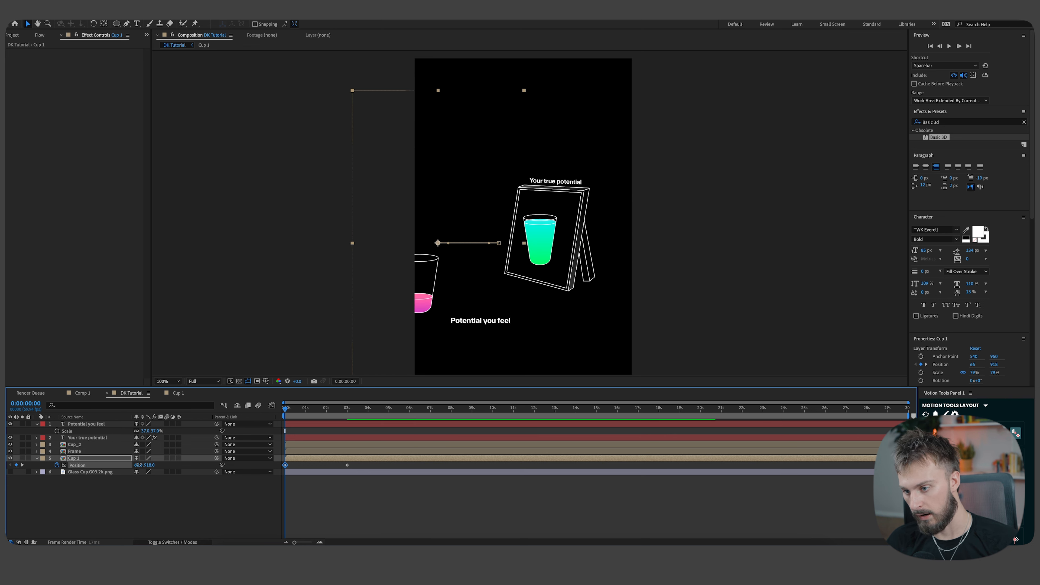
{"action": "left_click_drag", "start_coordinate": [140, 466], "coordinate": [26, 465]}
{"action": "key", "text": "space"}
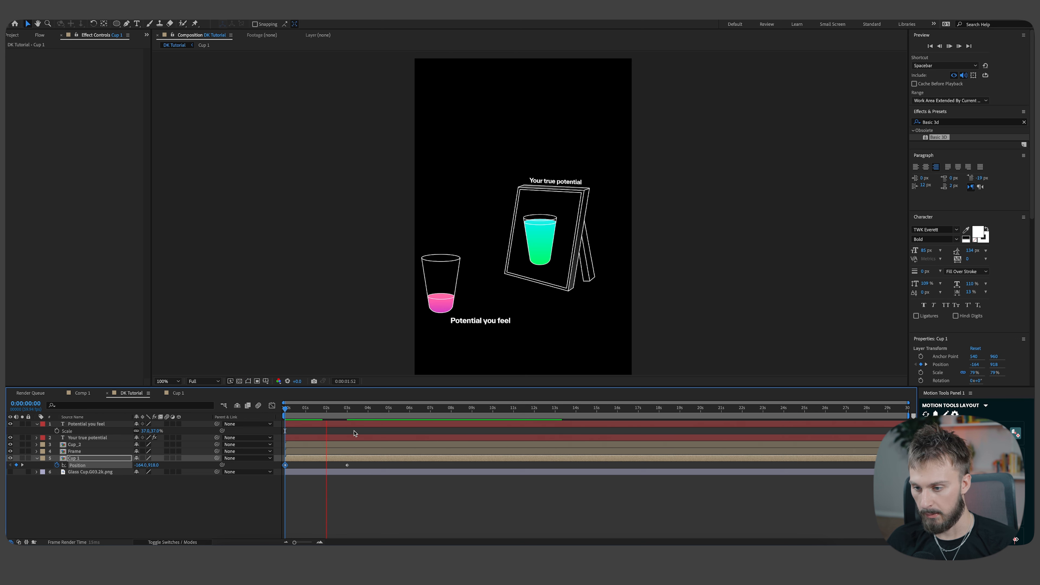
Apply Easy Ease to both Cup 1 position keyframes and lengthen the end keyframe's influence in the speed graph for a gradual slowdown.
{"action": "left_click", "coordinate": [370, 470]}
{"action": "left_click_drag", "start_coordinate": [369, 470], "coordinate": [283, 464]}
{"action": "right_click", "coordinate": [347, 466]}
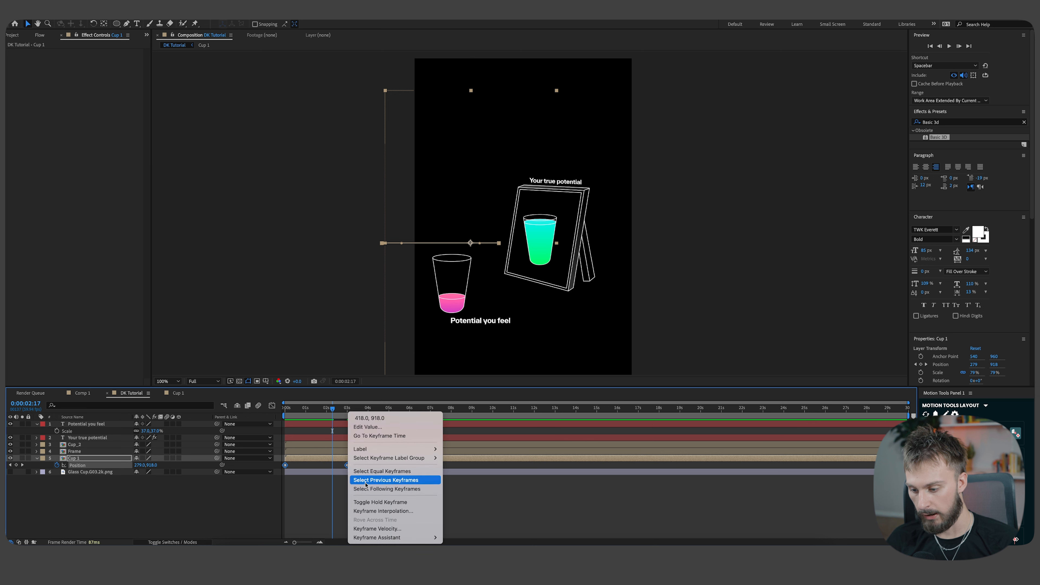
{"action": "mouse_move", "coordinate": [397, 541]}
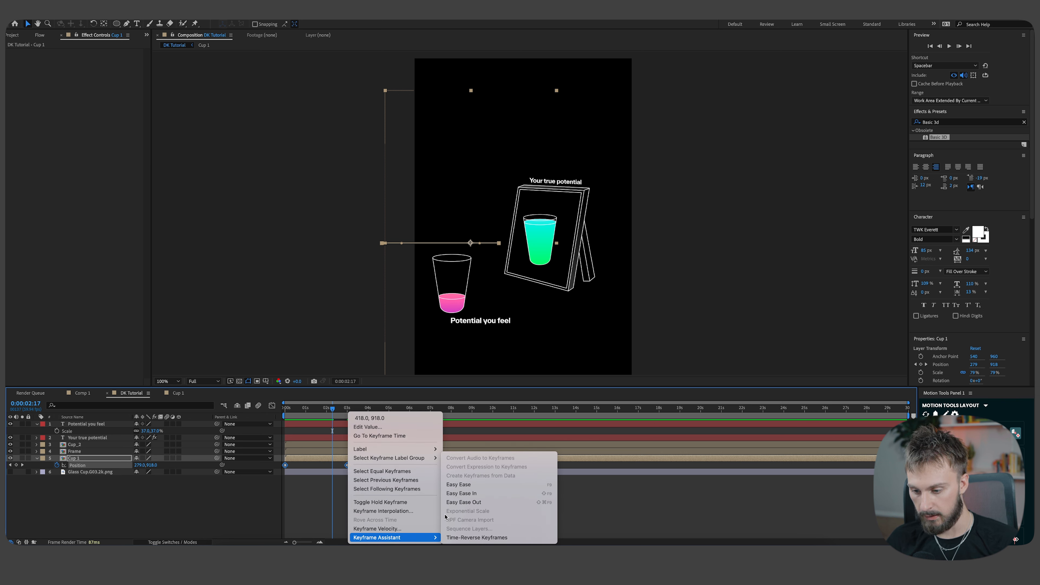
{"action": "left_click", "coordinate": [458, 485]}
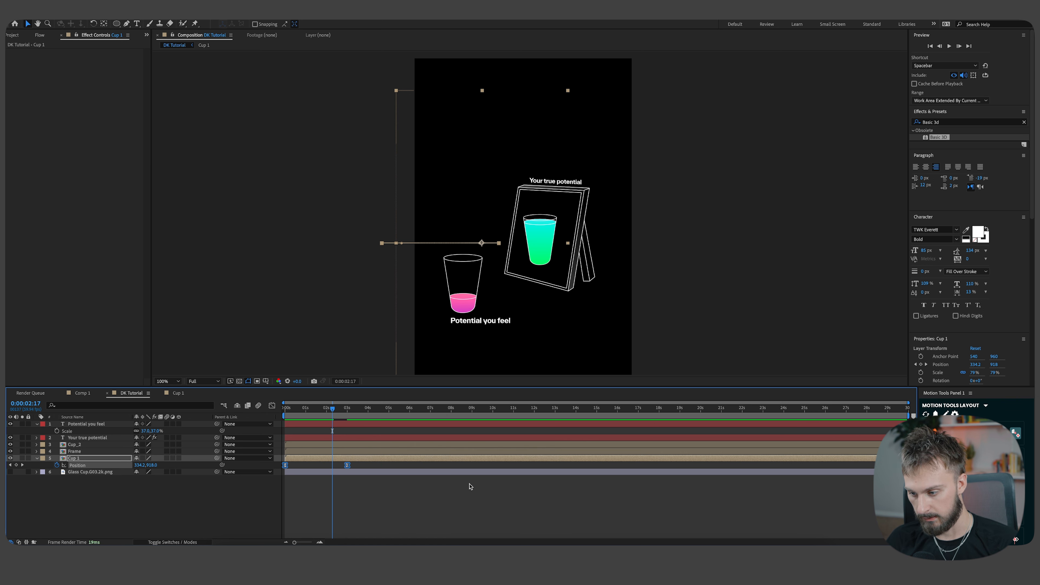
{"action": "left_click", "coordinate": [272, 406]}
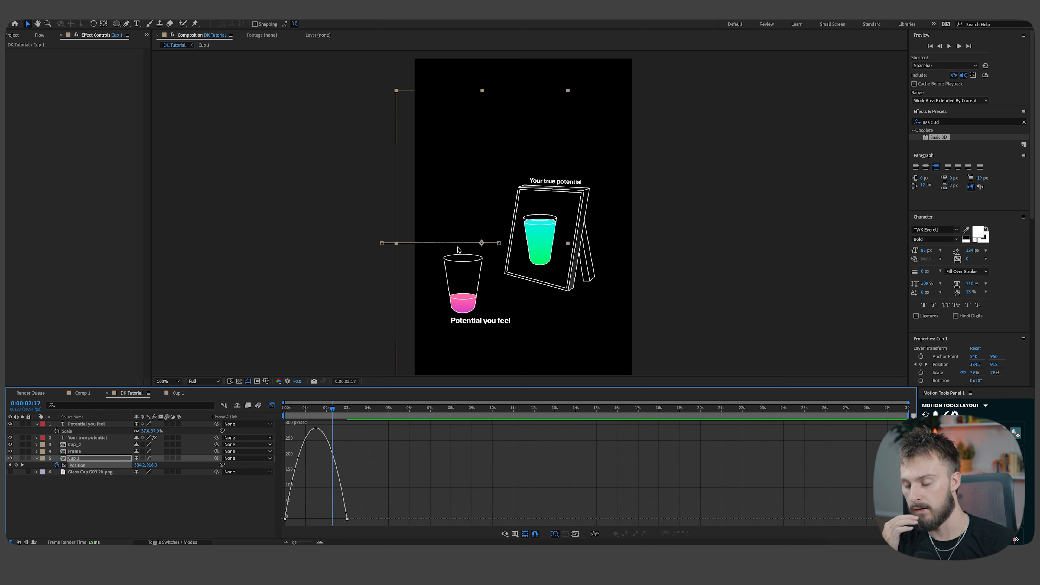
{"action": "left_click", "coordinate": [348, 519]}
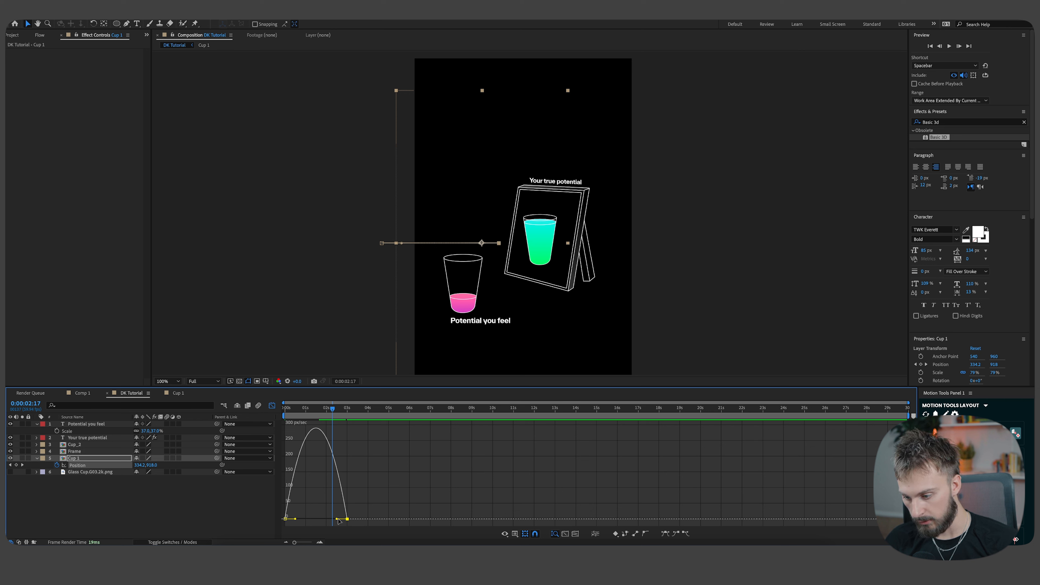
{"action": "left_click_drag", "start_coordinate": [337, 520], "coordinate": [297, 521]}
{"action": "left_click", "coordinate": [272, 406]}
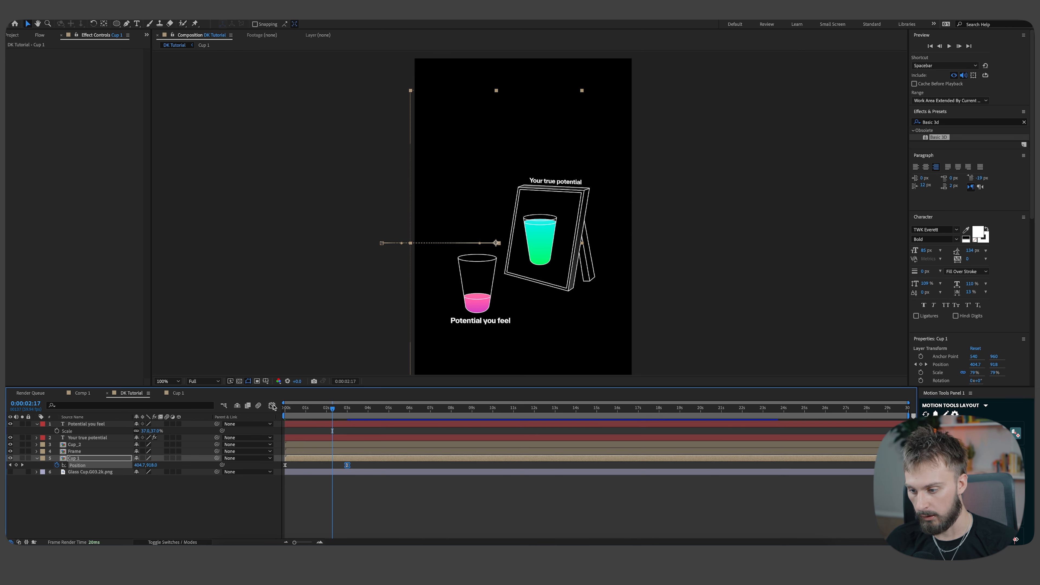
Shorten Cup 1's slide by moving its end position keyframe to just before 2 seconds, and check the motion from the start.
{"action": "left_click", "coordinate": [350, 411]}
{"action": "left_click", "coordinate": [349, 487]}
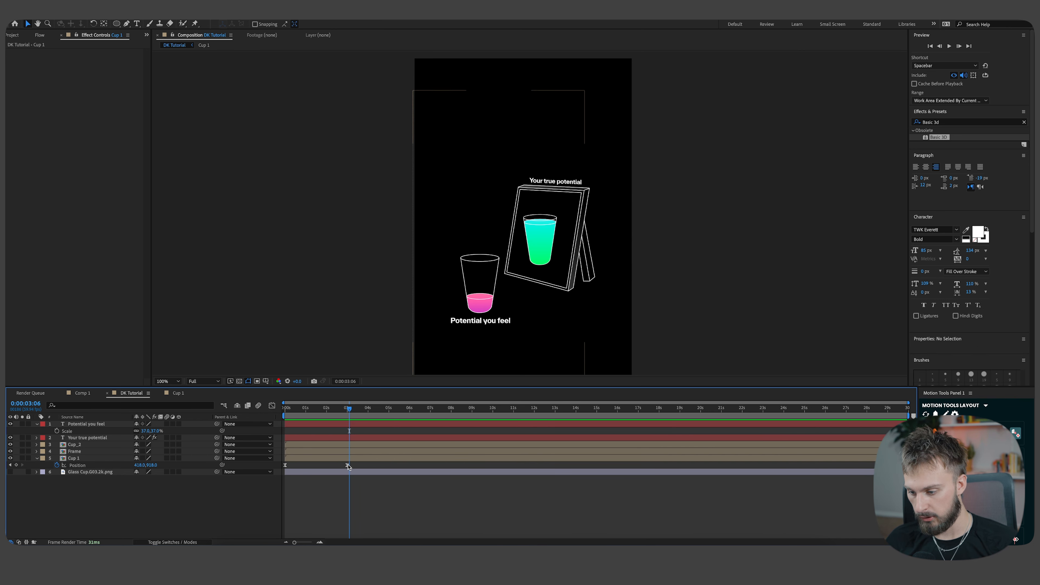
{"action": "left_click_drag", "start_coordinate": [347, 465], "coordinate": [325, 469]}
{"action": "left_click_drag", "start_coordinate": [324, 411], "coordinate": [244, 413]}
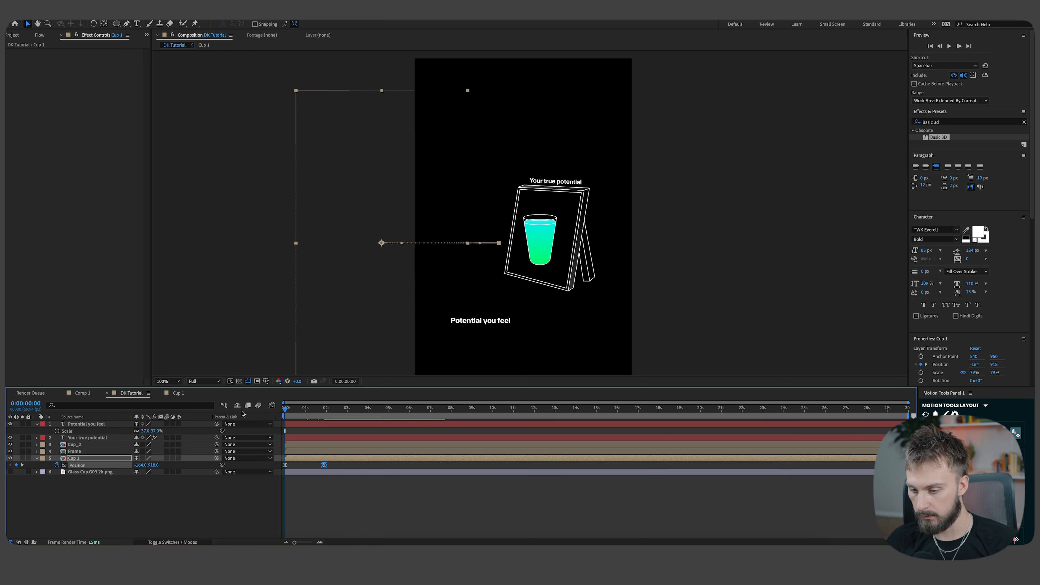
{"action": "left_click_drag", "start_coordinate": [525, 274], "coordinate": [461, 291]}
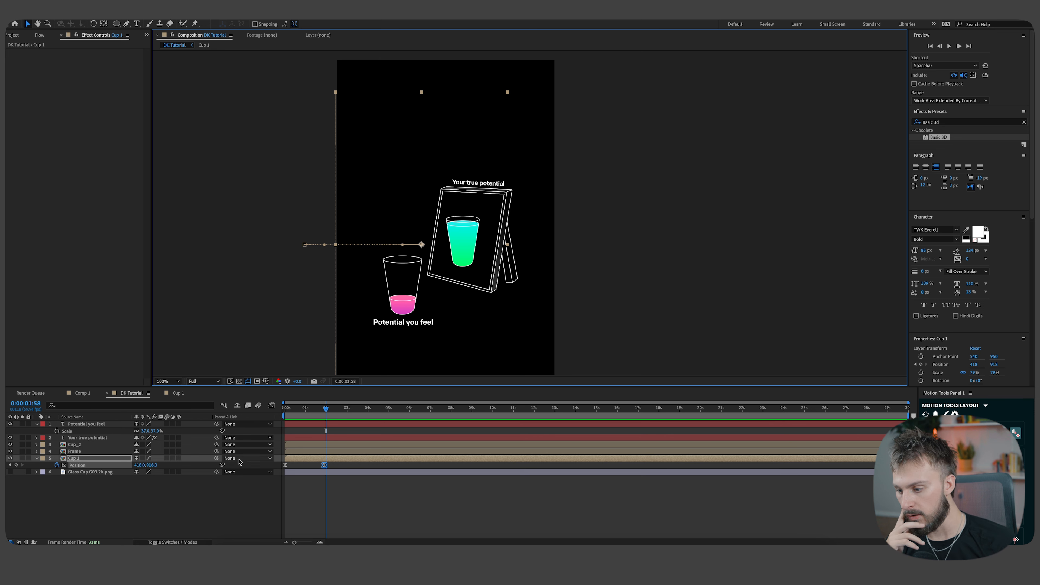
Parent the Cup_2 layer to Cup 1 and play back the shared slide from the start of the composition.
{"action": "left_click", "coordinate": [94, 446]}
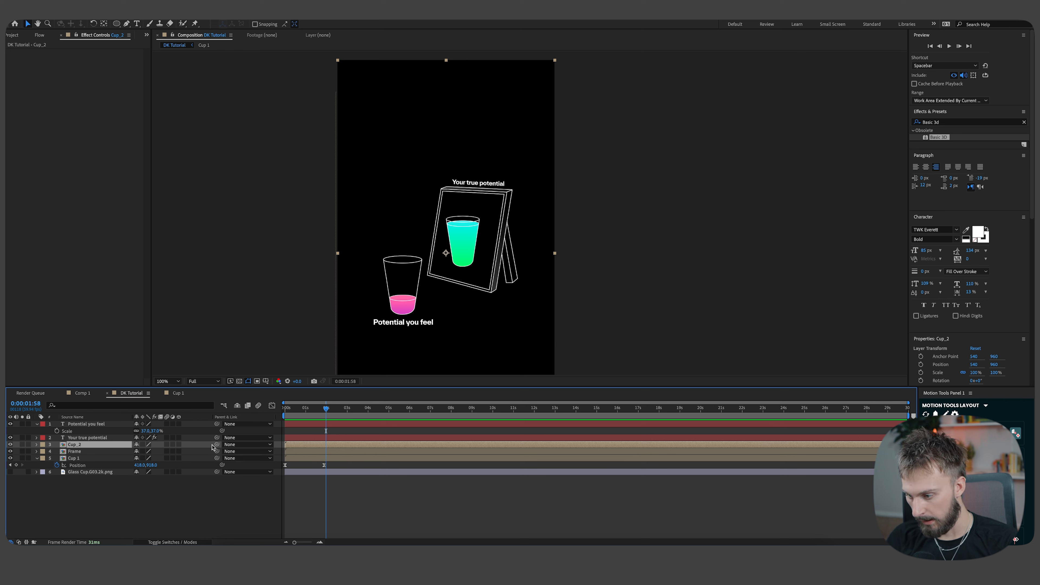
{"action": "left_click_drag", "start_coordinate": [217, 445], "coordinate": [82, 463]}
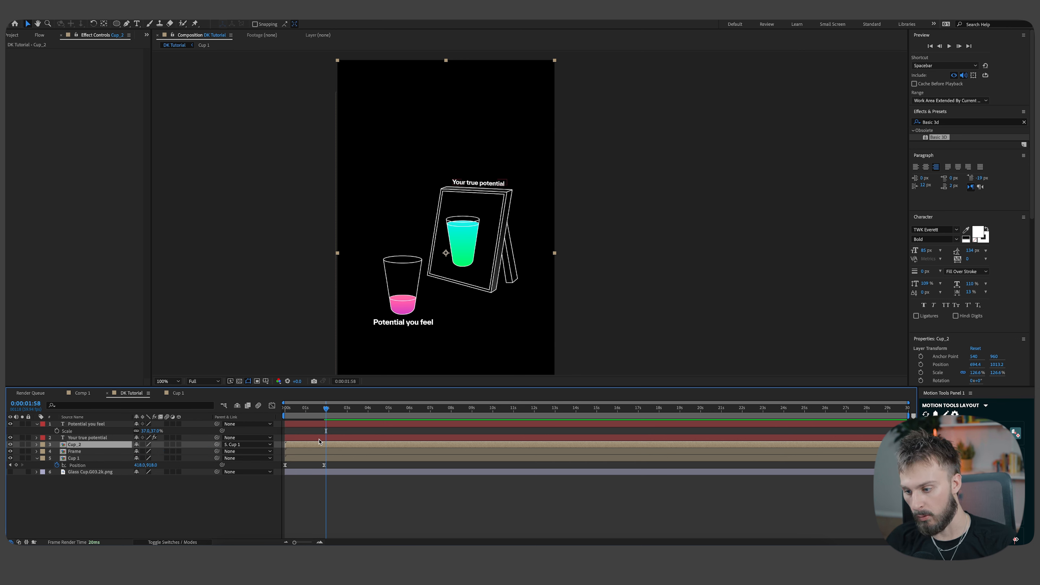
{"action": "key", "text": "Home"}
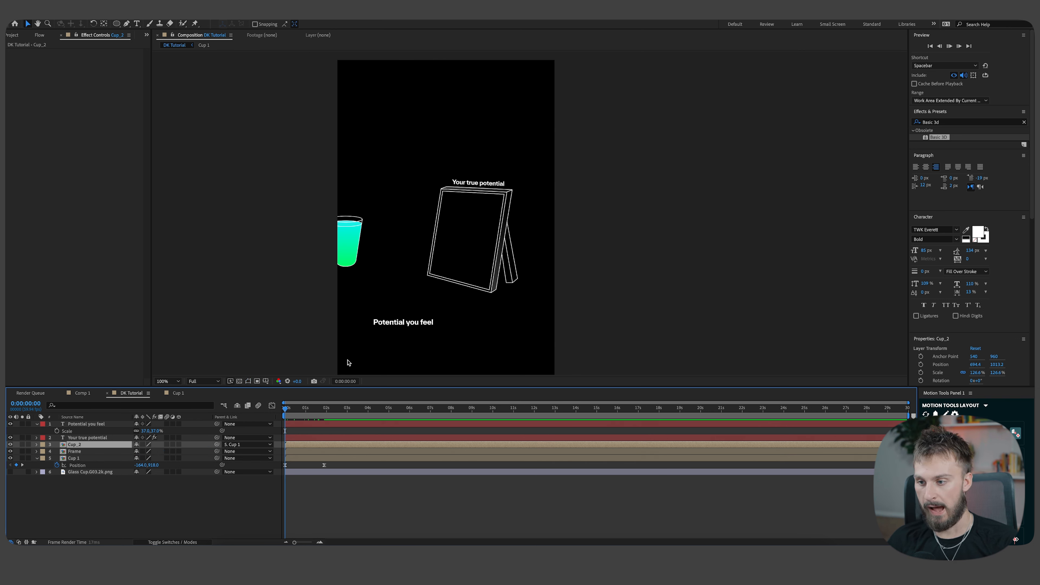
{"action": "key", "text": "space"}
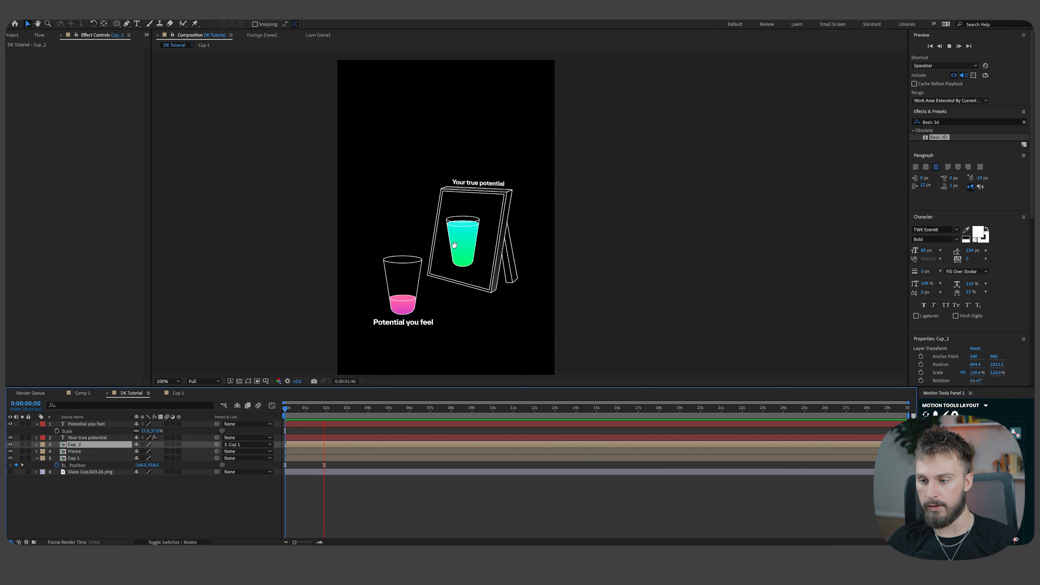
{"action": "key", "text": "space"}
{"action": "scroll", "coordinate": [457, 253], "scroll_direction": "up", "scroll_amount": 2}
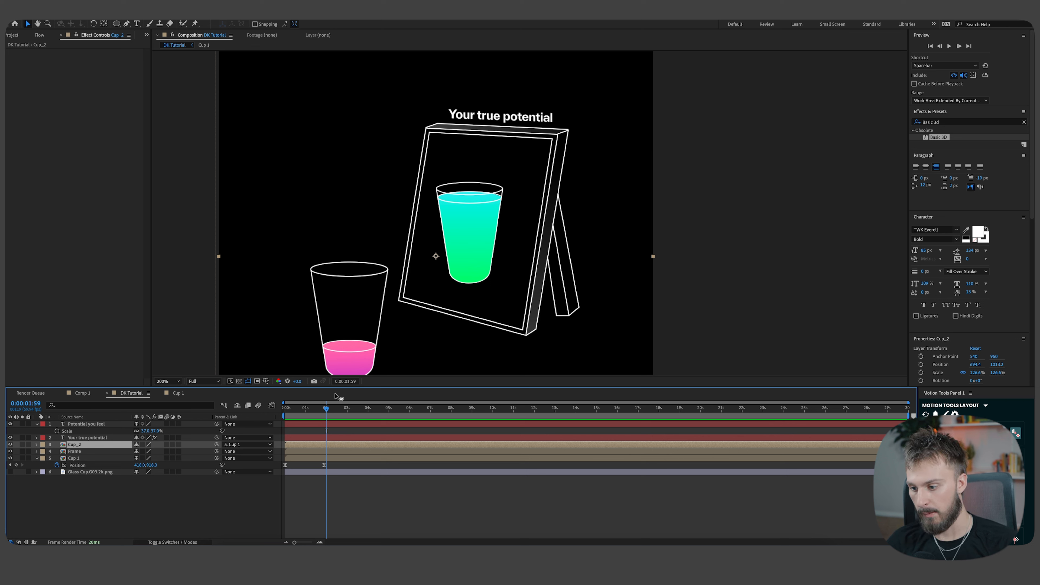
{"action": "left_click_drag", "start_coordinate": [327, 409], "coordinate": [294, 409]}
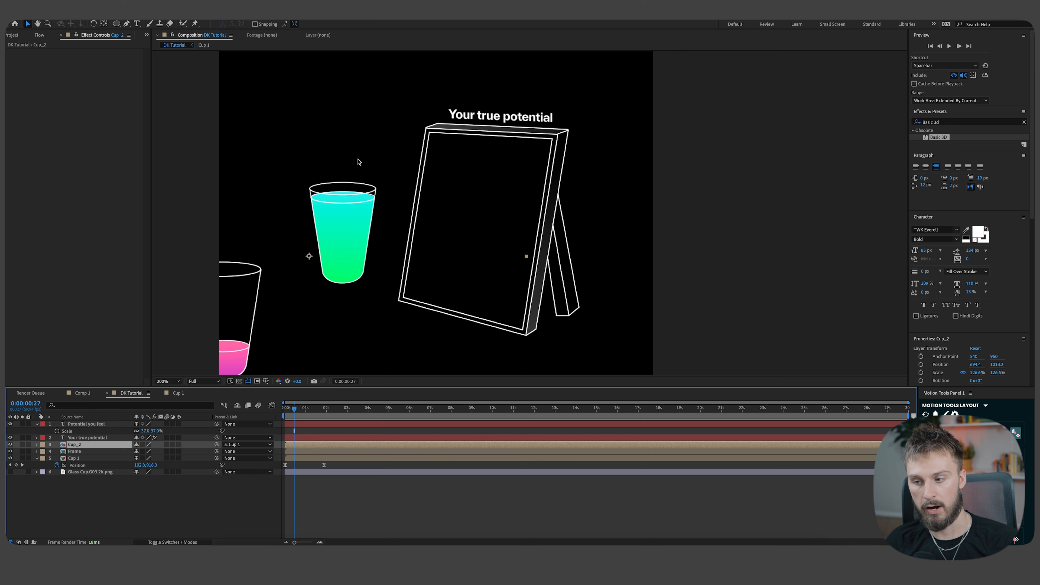
{"action": "key", "text": "Home"}
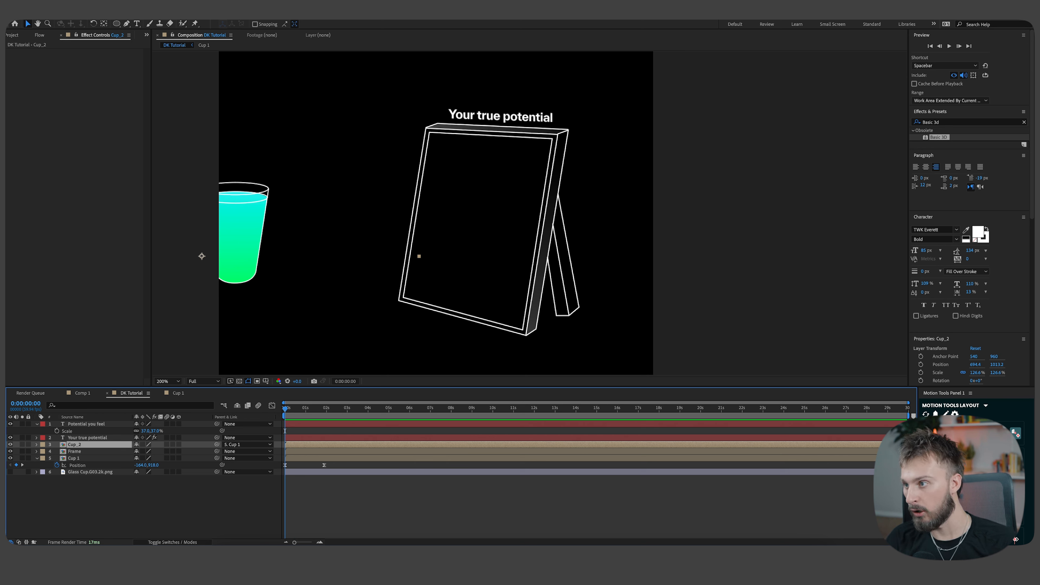
Draw a closed Pen mask on Cup_2 along the four inner corners of the picture frame.
{"action": "left_click", "coordinate": [126, 24]}
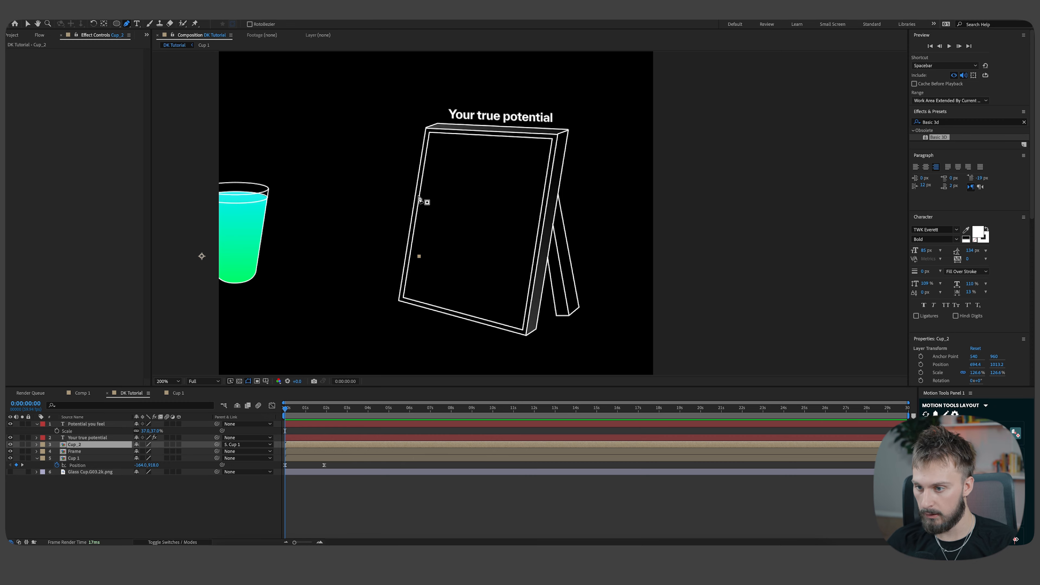
{"action": "scroll", "coordinate": [424, 200], "scroll_direction": "up", "scroll_amount": 2}
{"action": "left_click_drag", "start_coordinate": [491, 71], "coordinate": [459, 289]}
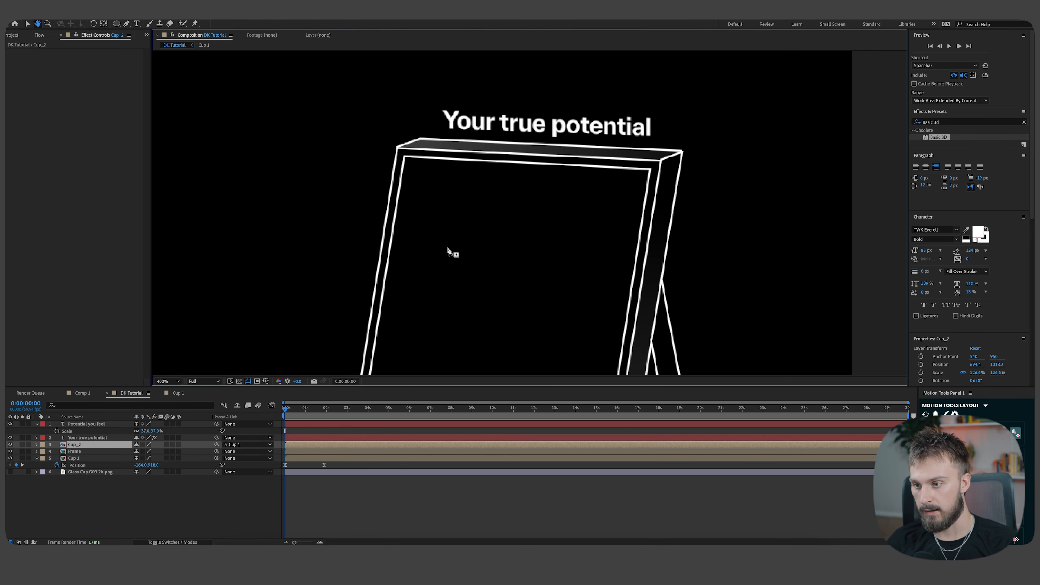
{"action": "scroll", "coordinate": [437, 265], "scroll_direction": "down", "scroll_amount": 8}
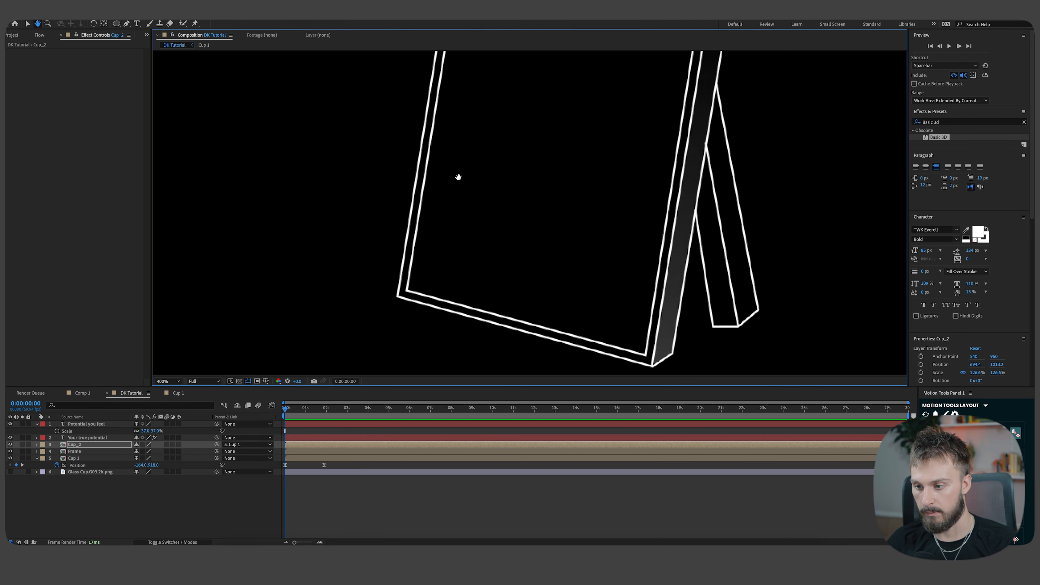
{"action": "left_click", "coordinate": [404, 282]}
{"action": "left_click", "coordinate": [643, 347]}
{"action": "left_click_drag", "start_coordinate": [651, 147], "coordinate": [597, 340]}
{"action": "left_click", "coordinate": [649, 156]}
{"action": "left_click", "coordinate": [402, 143]}
{"action": "key", "text": "="}
{"action": "left_click_drag", "start_coordinate": [396, 232], "coordinate": [378, 183]}
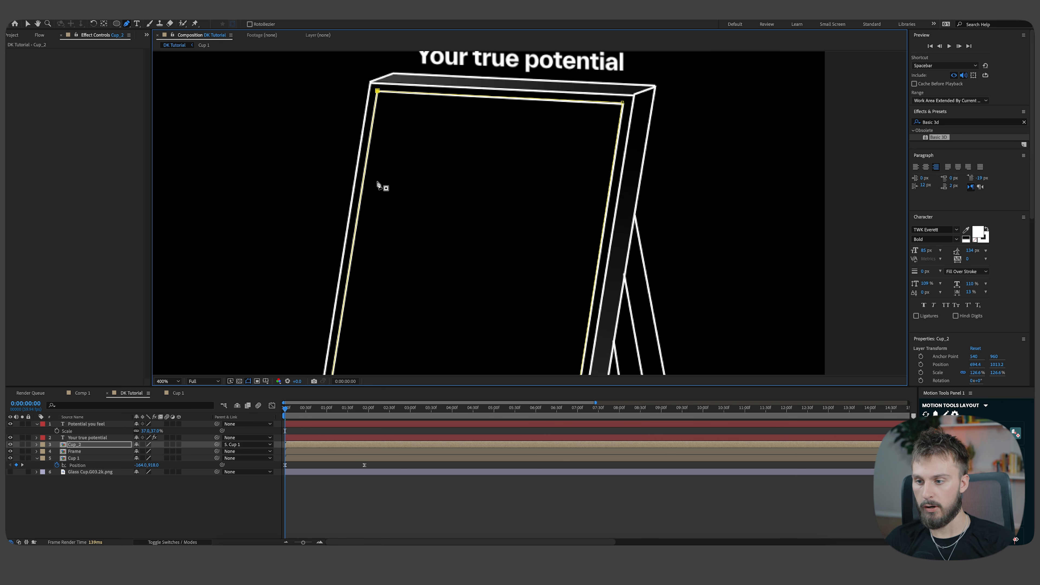
{"action": "scroll", "coordinate": [379, 192], "scroll_direction": "down", "scroll_amount": 1}
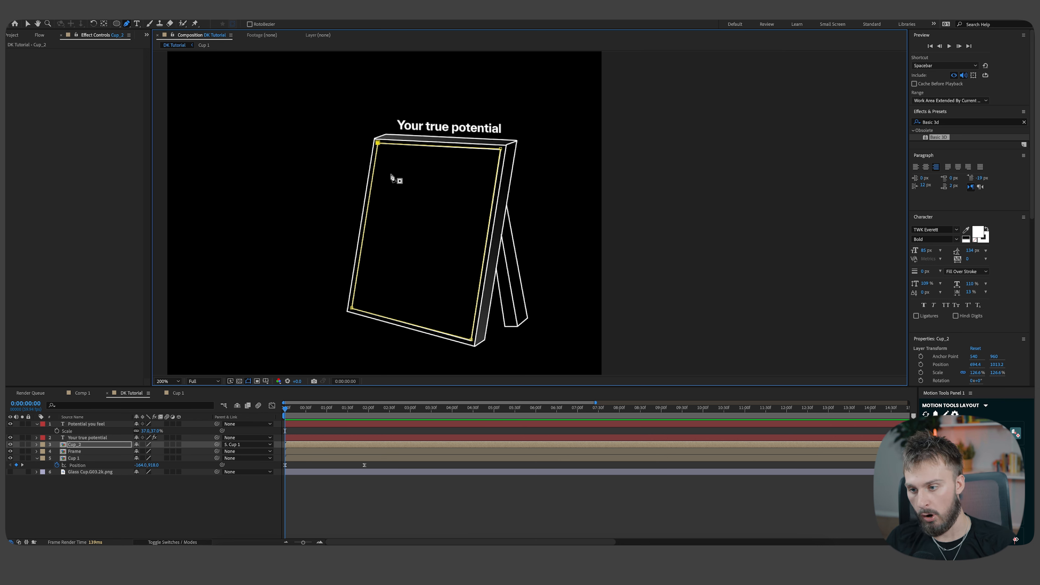
Add a Mask Path keyframe for Cup_2's mask at 0:00:00:00 and go to Cup 1's end position keyframe.
{"action": "mouse_move", "coordinate": [299, 408]}
{"action": "left_mouse_down"}
{"action": "mouse_move", "coordinate": [319, 401]}
{"action": "mouse_move", "coordinate": [285, 408]}
{"action": "left_mouse_up"}
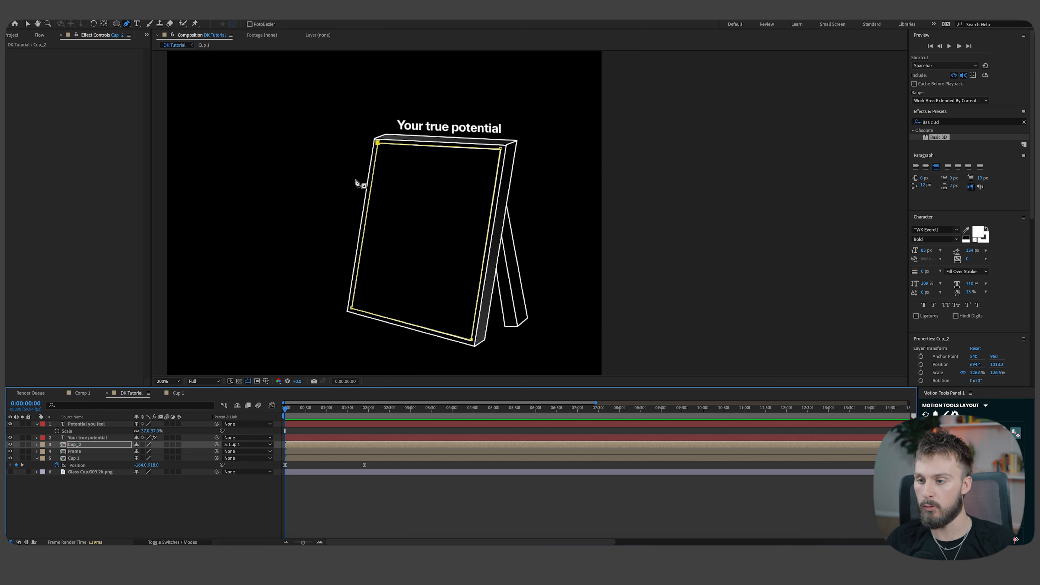
{"action": "left_click", "coordinate": [37, 446]}
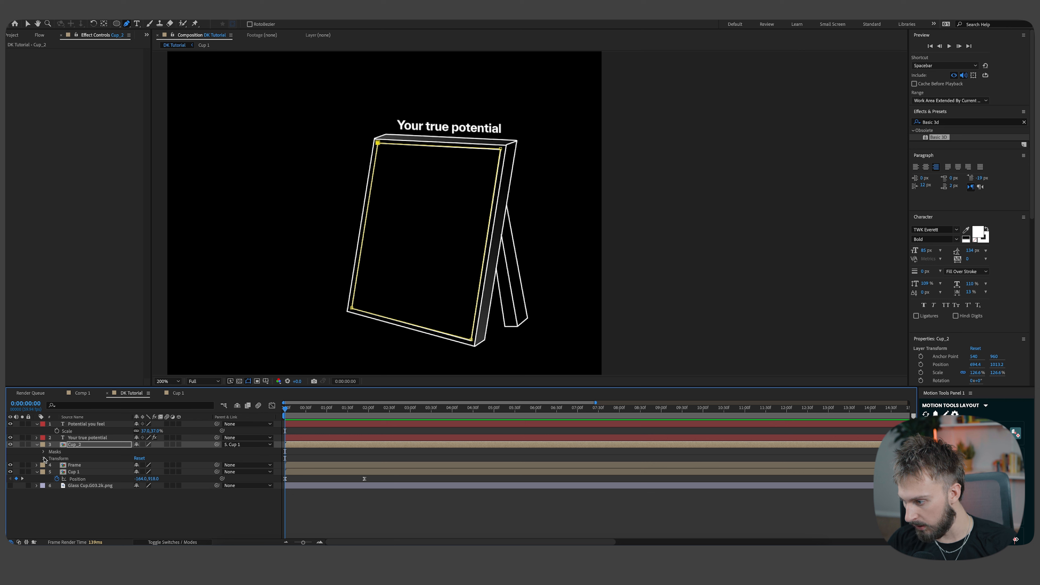
{"action": "left_click", "coordinate": [42, 452]}
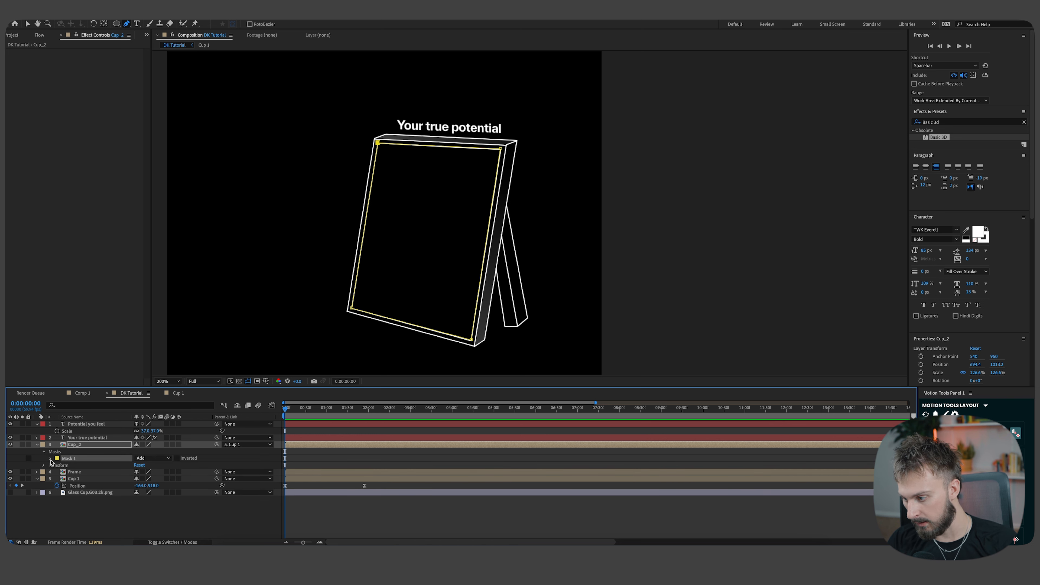
{"action": "left_click", "coordinate": [50, 459]}
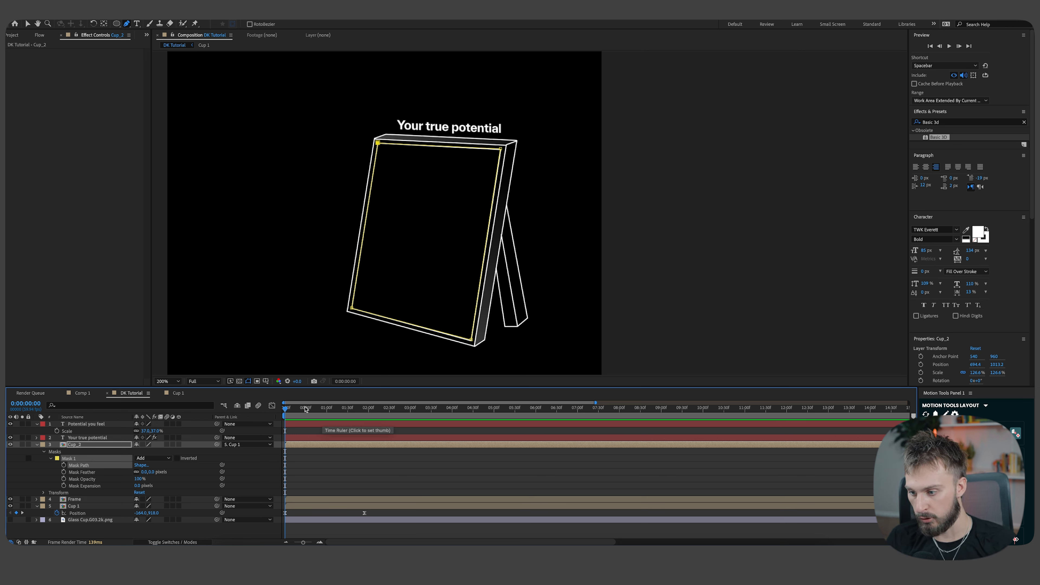
{"action": "left_click", "coordinate": [63, 465]}
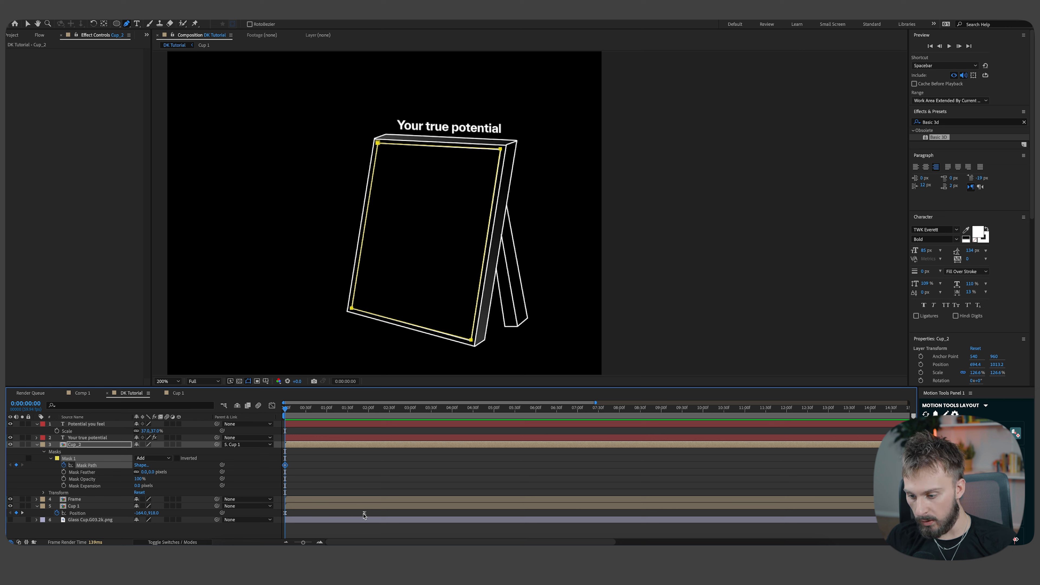
{"action": "left_click", "coordinate": [364, 514]}
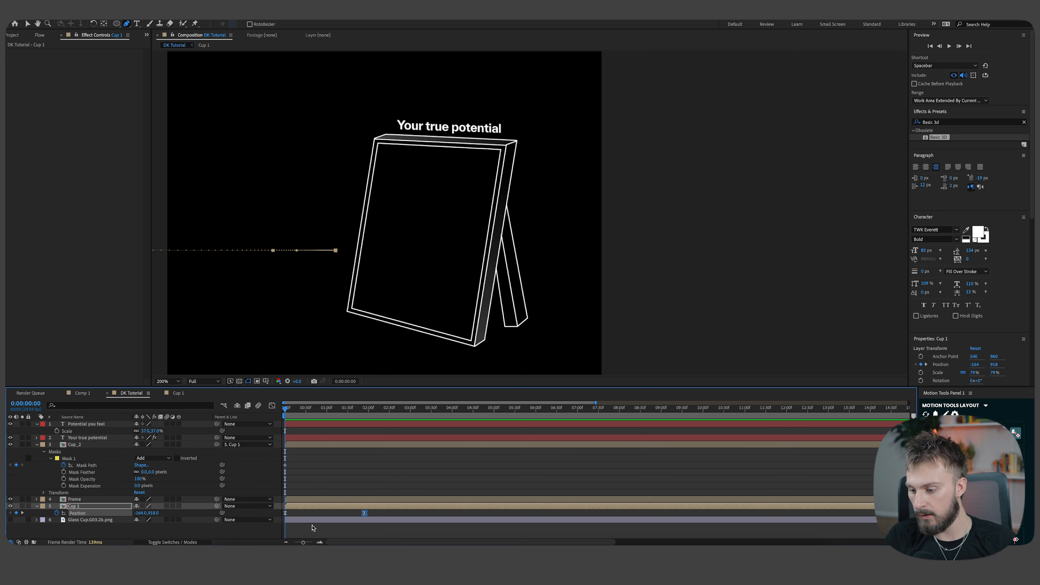
{"action": "left_click", "coordinate": [22, 514]}
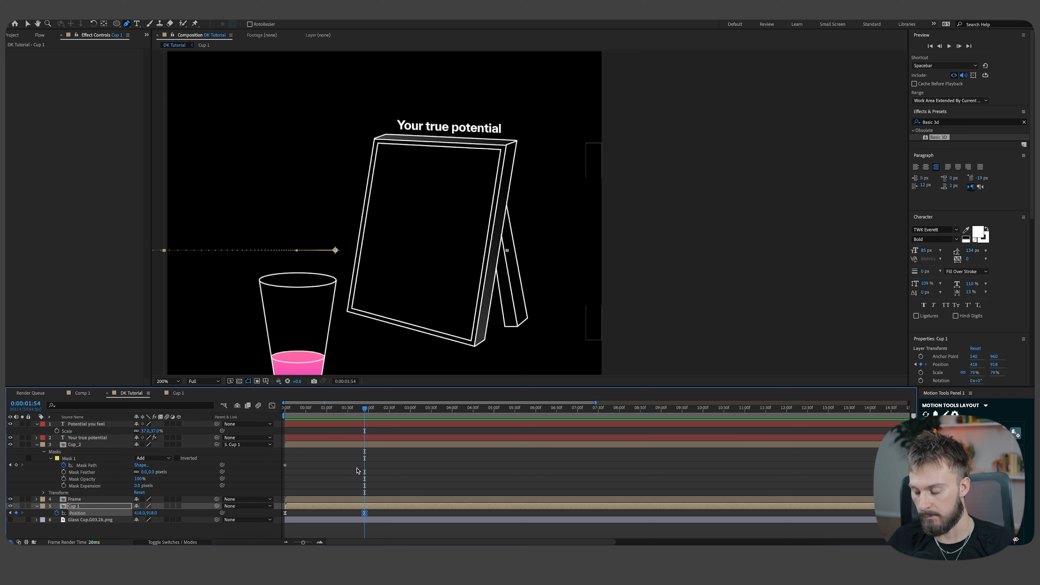
Move the corner points of Cup_2's mask onto the picture frame's inner corners at Cup 1's end position keyframe.
{"action": "scroll", "coordinate": [436, 268], "scroll_direction": "down", "scroll_amount": 1}
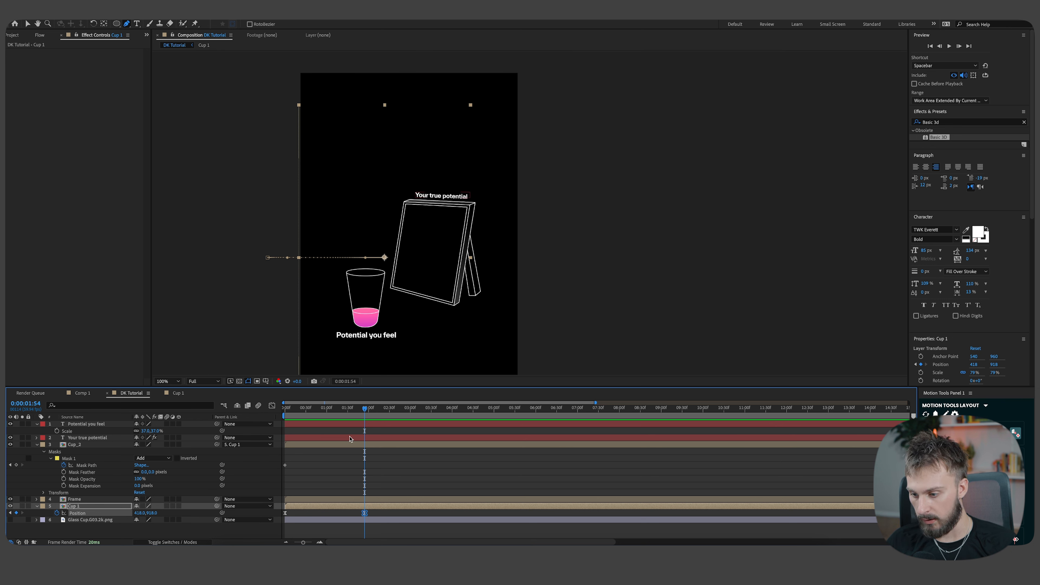
{"action": "left_click", "coordinate": [345, 446]}
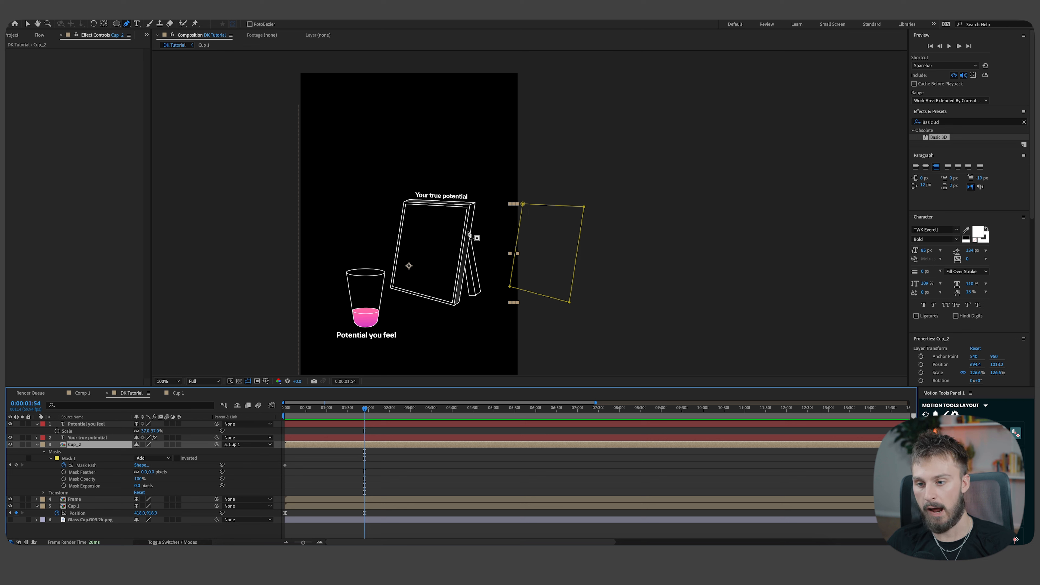
{"action": "left_click_drag", "start_coordinate": [435, 227], "coordinate": [494, 207]}
{"action": "scroll", "coordinate": [548, 183], "scroll_direction": "up", "scroll_amount": 1}
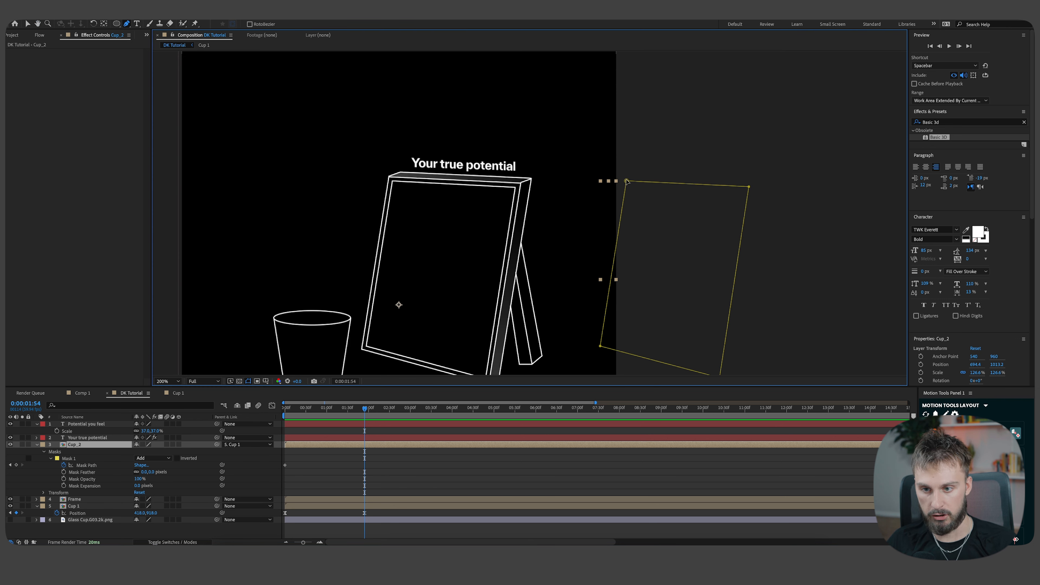
{"action": "left_click_drag", "start_coordinate": [627, 181], "coordinate": [391, 181]}
{"action": "left_click_drag", "start_coordinate": [749, 186], "coordinate": [514, 188]}
{"action": "scroll", "coordinate": [707, 306], "scroll_direction": "down", "scroll_amount": 2}
{"action": "left_click_drag", "start_coordinate": [707, 306], "coordinate": [481, 305]}
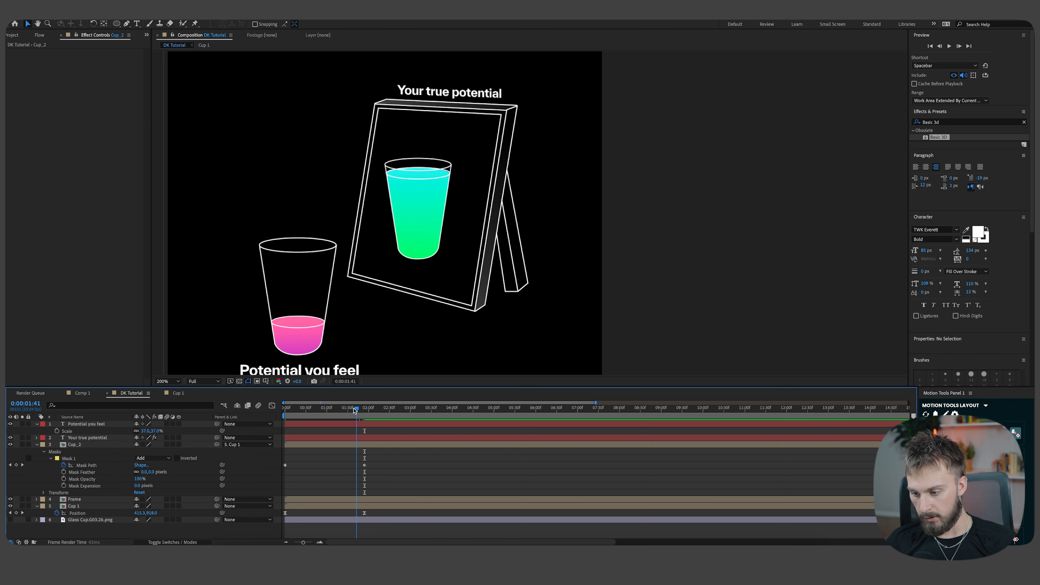
Scrub around the end of the slide to examine how Cup_2's mask lines up with the picture frame.
{"action": "key", "text": "v"}
{"action": "key", "text": "Page_Up"}
{"action": "key", "text": "Page_Up"}
{"action": "key", "text": "Page_Up"}
{"action": "key", "text": "Page_Up"}
{"action": "key", "text": "Page_Up"}
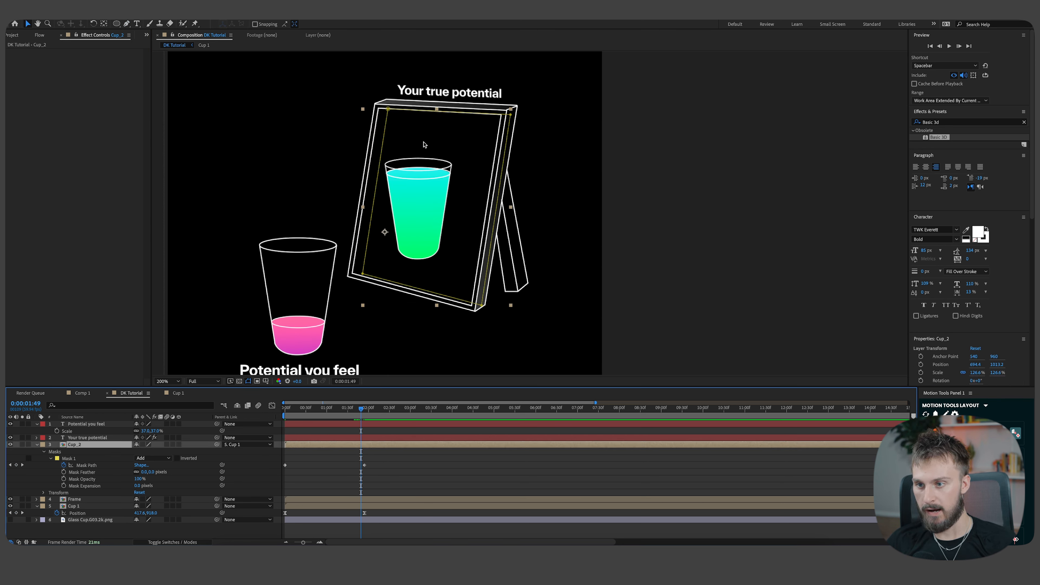
{"action": "mouse_move", "coordinate": [360, 420]}
{"action": "left_mouse_down"}
{"action": "mouse_move", "coordinate": [358, 410]}
{"action": "mouse_move", "coordinate": [299, 410]}
{"action": "mouse_move", "coordinate": [371, 408]}
{"action": "left_mouse_up"}
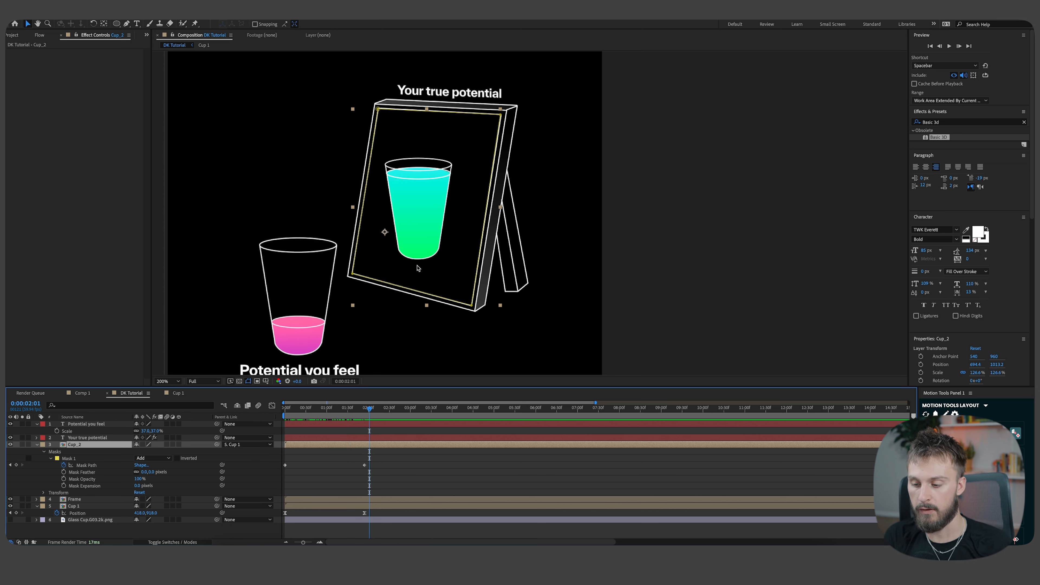
Apply Easy Ease to both of Cup_2's Mask Path keyframes.
{"action": "left_click_drag", "start_coordinate": [469, 490], "coordinate": [250, 458]}
{"action": "right_click", "coordinate": [365, 466]}
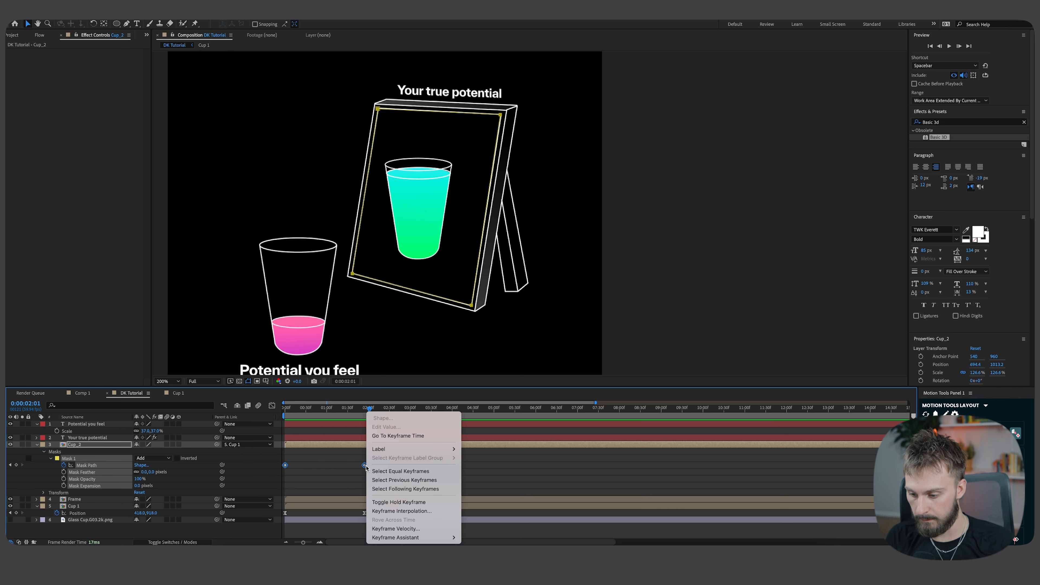
{"action": "mouse_move", "coordinate": [407, 539]}
{"action": "left_click", "coordinate": [477, 485]}
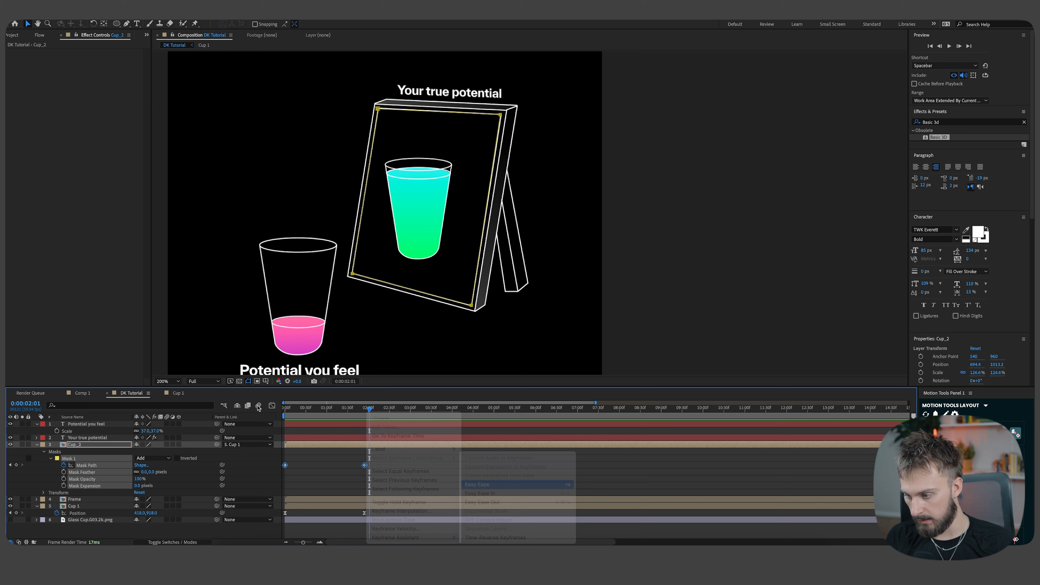
Lengthen the end keyframe's influence in the Mask Path speed graph to give a fast start and a long, slow finish.
{"action": "left_click", "coordinate": [272, 406]}
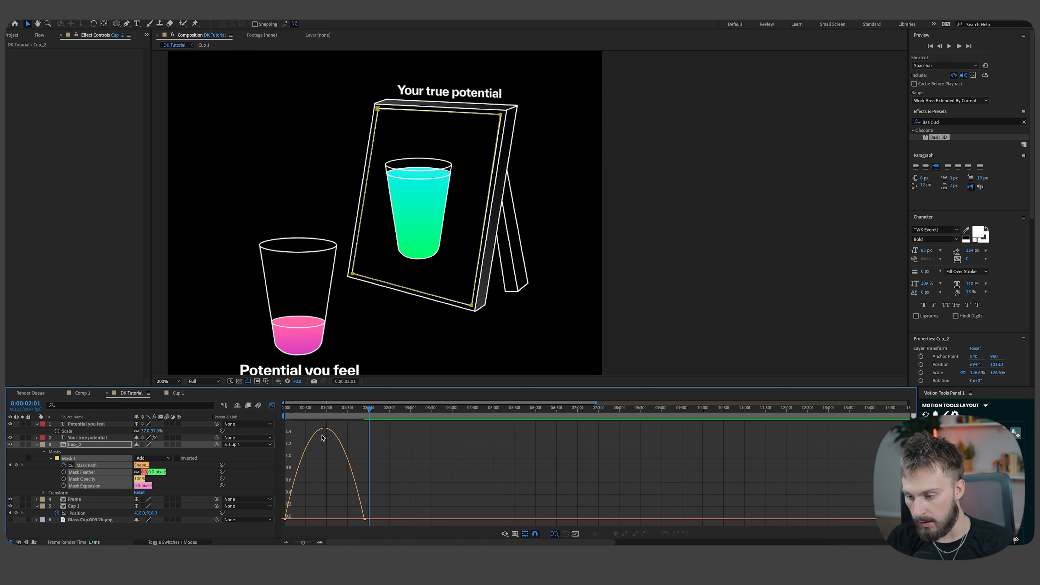
{"action": "left_click", "coordinate": [365, 519]}
{"action": "left_click_drag", "start_coordinate": [352, 520], "coordinate": [325, 519]}
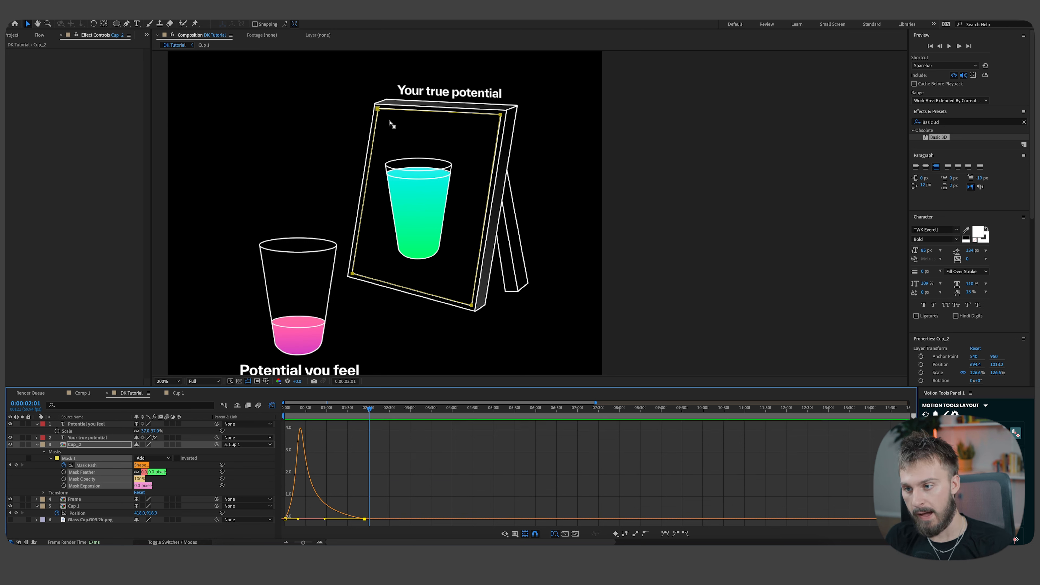
{"action": "left_click", "coordinate": [272, 404]}
Play the animation from the start and scrub near the end to check the masked cup's motion.
{"action": "key", "text": "Home"}
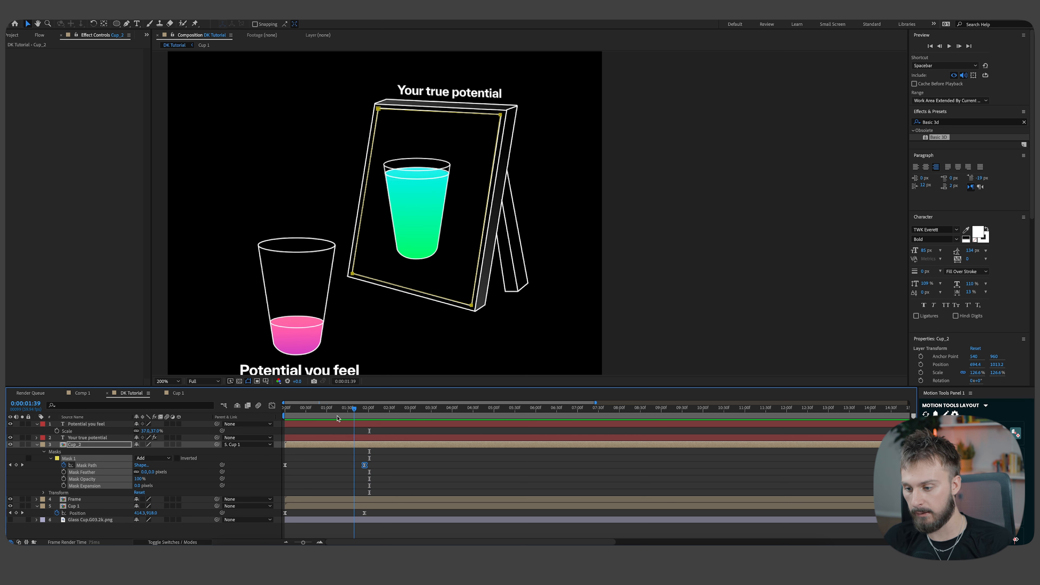
{"action": "key", "text": "space"}
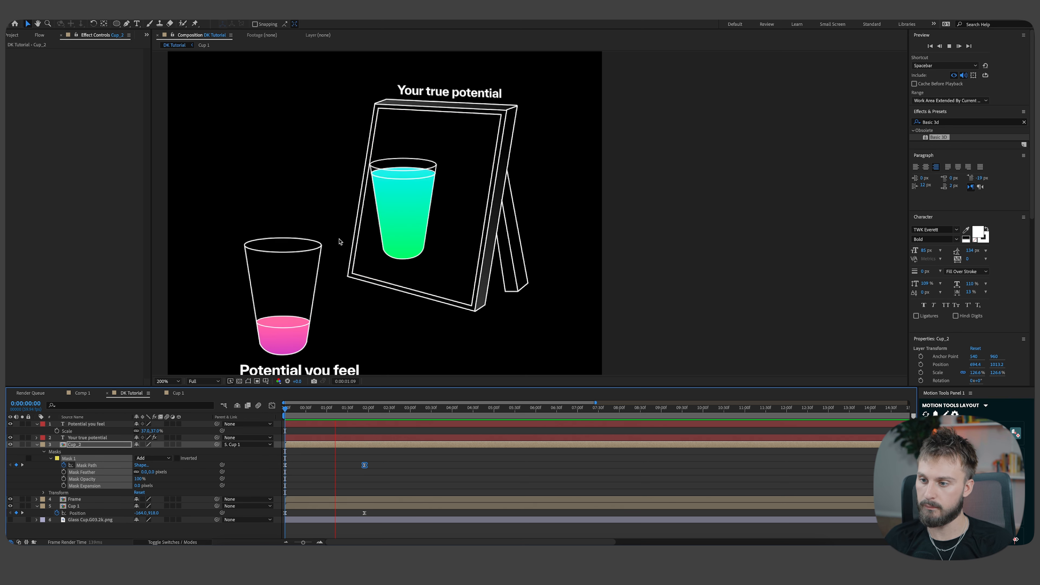
{"action": "scroll", "coordinate": [349, 258], "scroll_direction": "down", "scroll_amount": 2}
{"action": "left_click", "coordinate": [404, 465]}
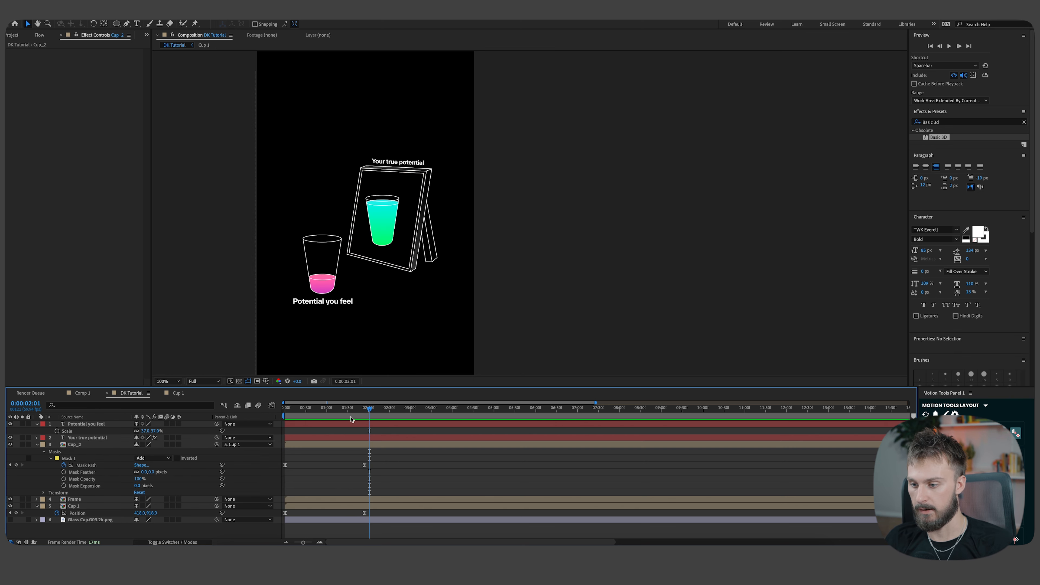
{"action": "left_click_drag", "start_coordinate": [352, 409], "coordinate": [359, 409]}
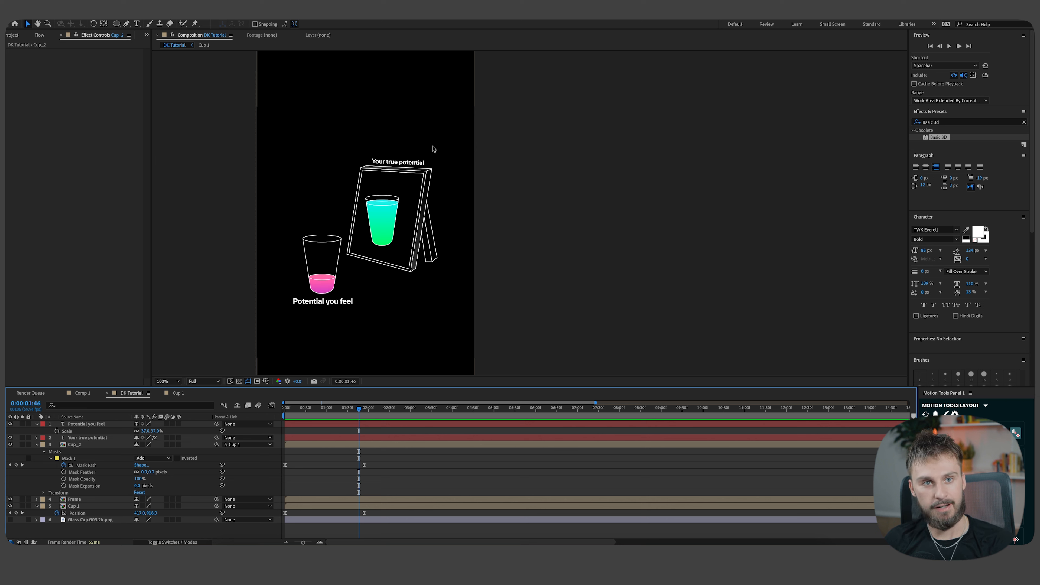
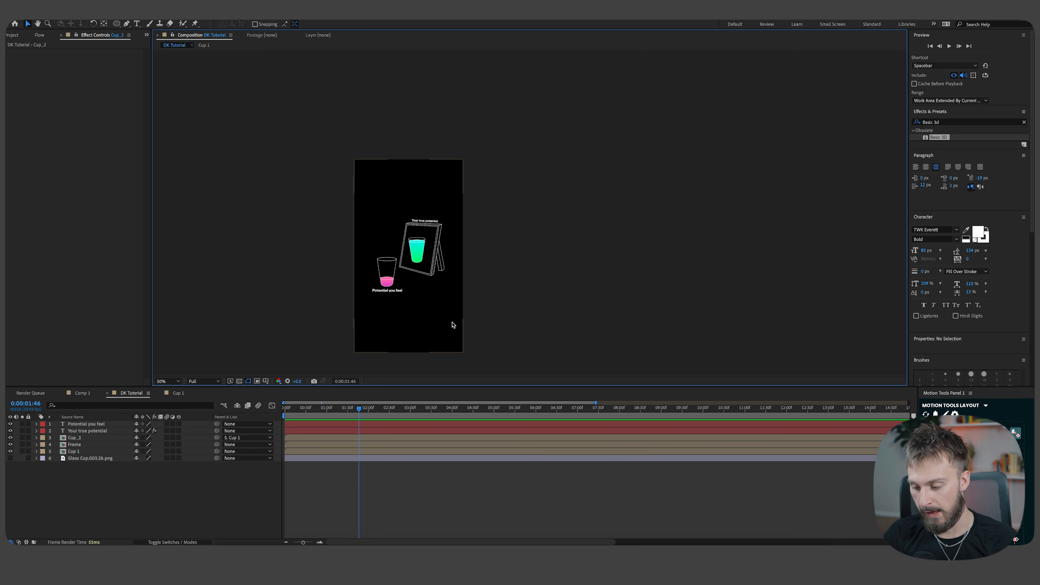
Search the effects and presets for "deep glow" in place of the earlier search term.
{"action": "scroll", "coordinate": [429, 291], "scroll_direction": "up", "scroll_amount": 2}
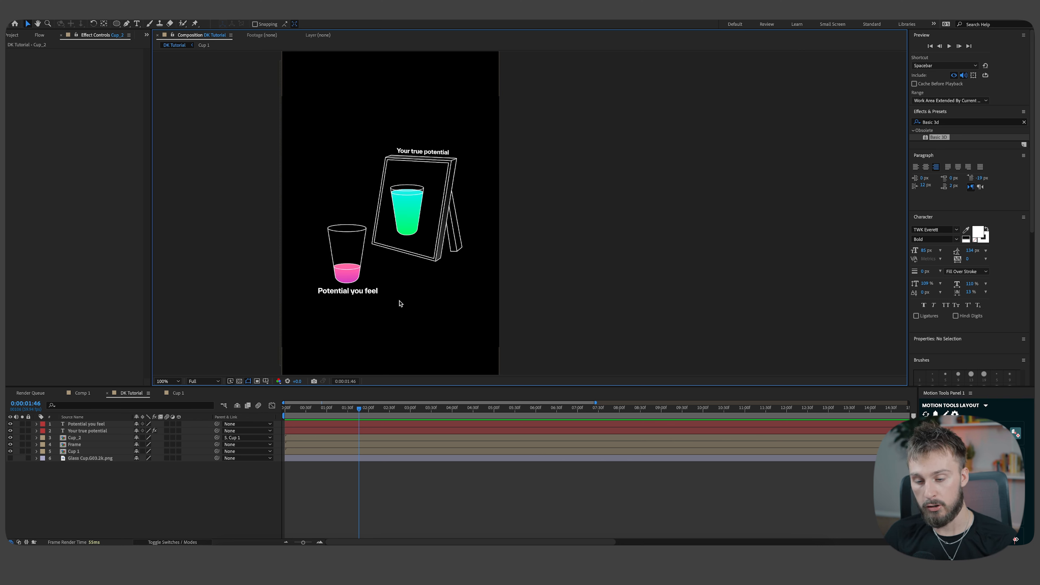
{"action": "left_click_drag", "start_coordinate": [360, 298], "coordinate": [402, 272]}
{"action": "scroll", "coordinate": [407, 271], "scroll_direction": "down", "scroll_amount": 2}
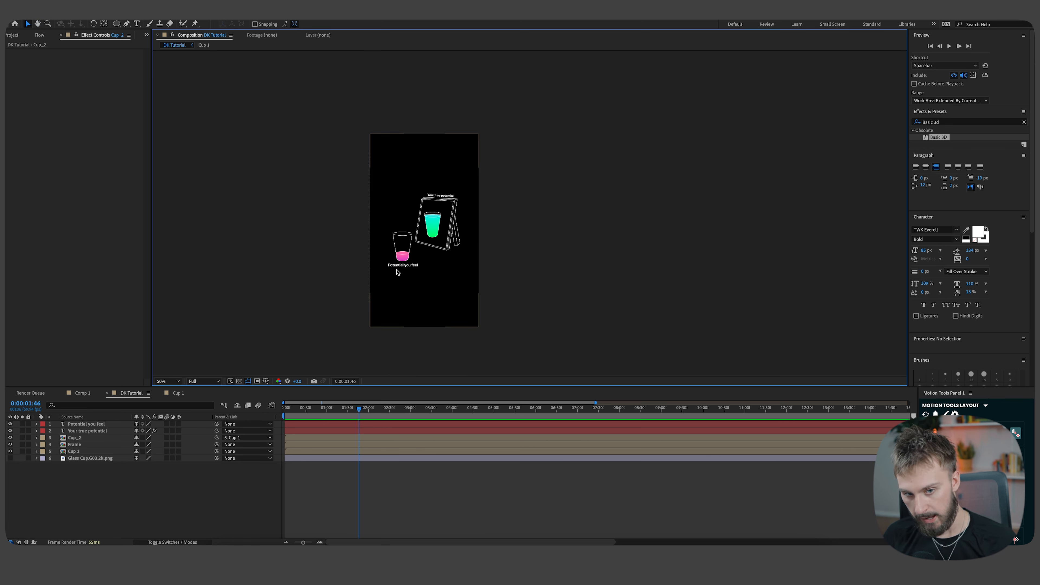
{"action": "double_click", "coordinate": [946, 126]}
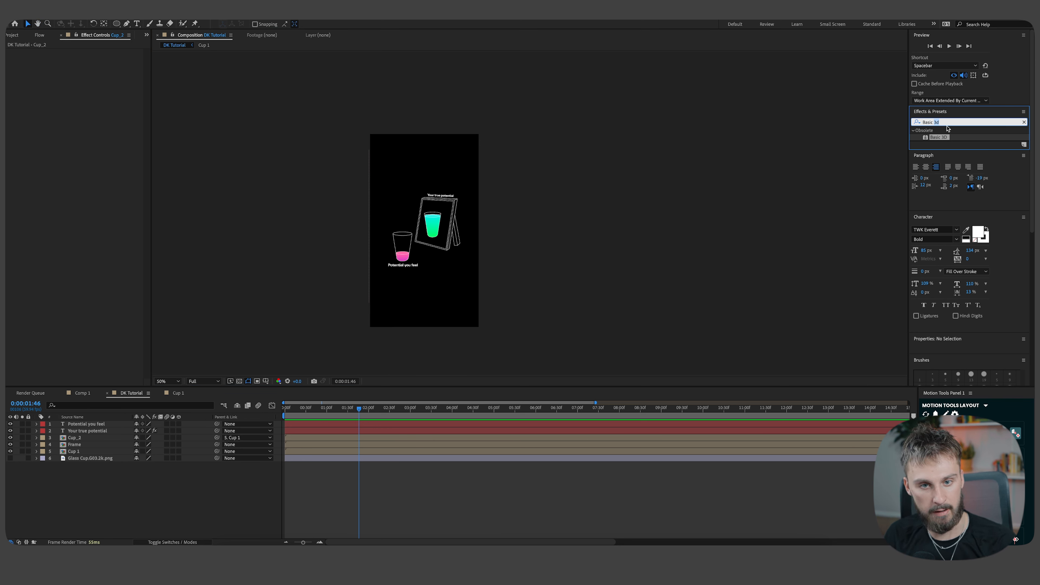
{"action": "key", "text": "BackSpace"}
{"action": "key", "text": "BackSpace"}
{"action": "key", "text": "BackSpace"}
{"action": "key", "text": "BackSpace"}
{"action": "key", "text": "BackSpace"}
{"action": "key", "text": "BackSpace"}
{"action": "key", "text": "BackSpace"}
{"action": "type", "text": "deep gl"}
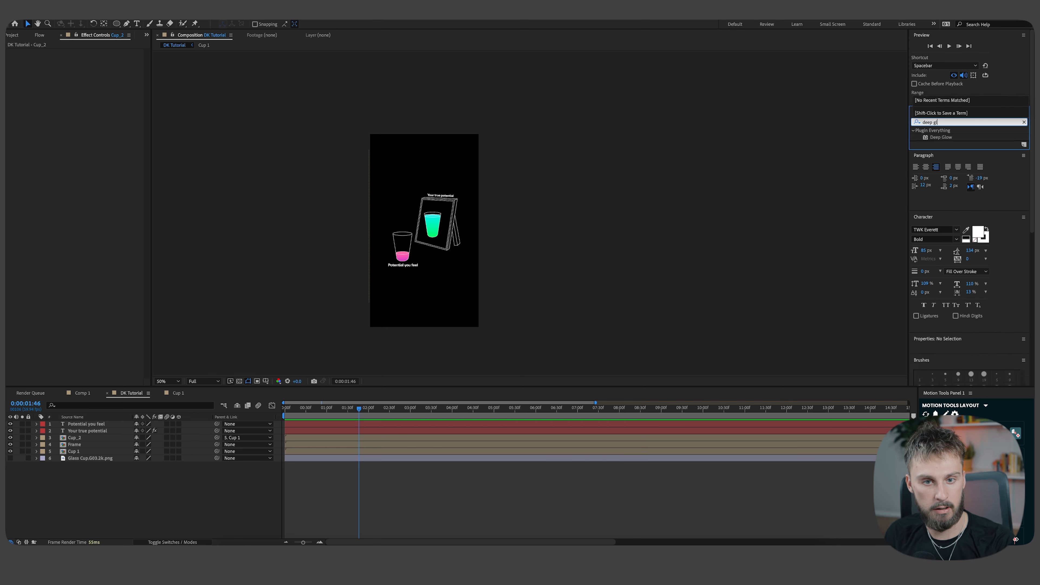
{"action": "type", "text": "ow"}
{"action": "left_click", "coordinate": [408, 467]}
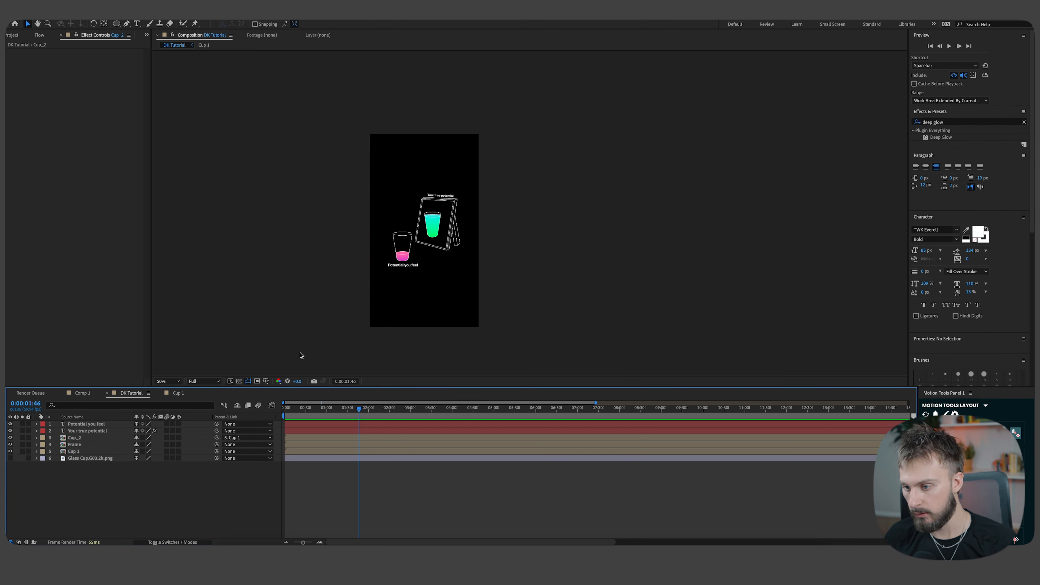
Duplicate the Cup 1 layer and apply the Deep Glow effect to the lower copy.
{"action": "scroll", "coordinate": [300, 355], "scroll_direction": "up", "scroll_amount": 2}
{"action": "left_click", "coordinate": [82, 451]}
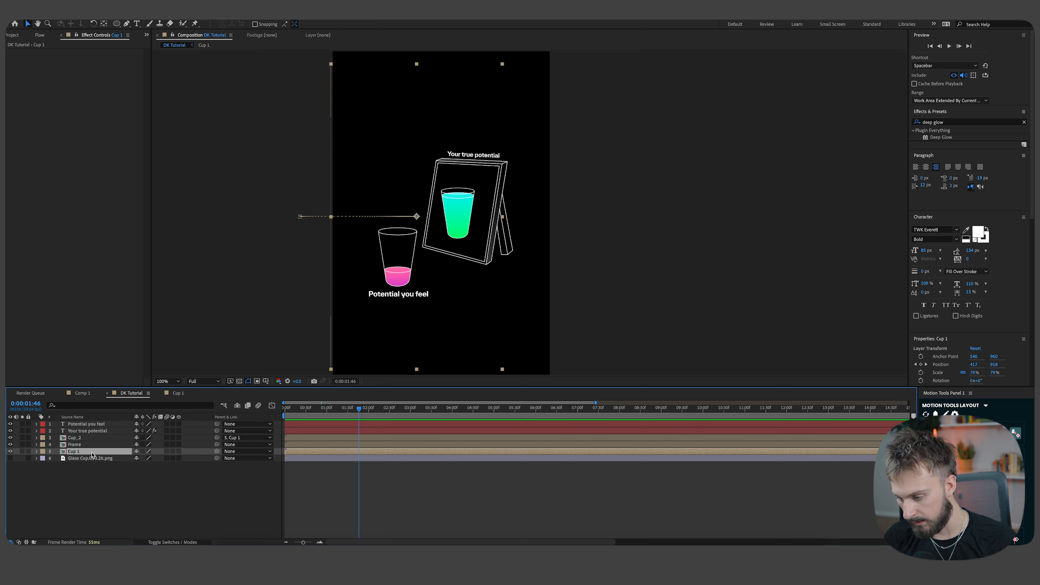
{"action": "key", "text": "ctrl+d"}
{"action": "left_click", "coordinate": [942, 137]}
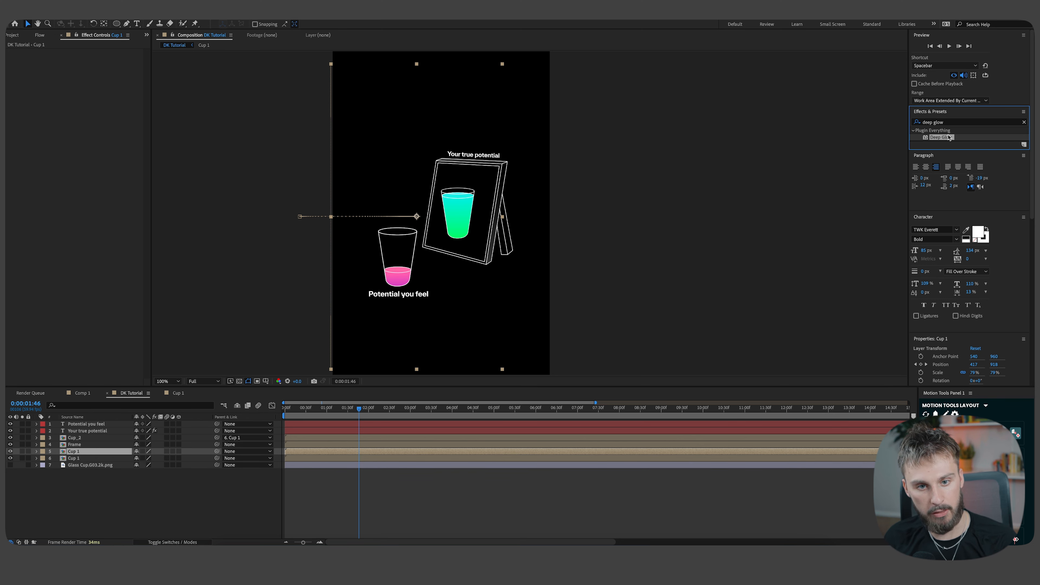
{"action": "left_click_drag", "start_coordinate": [950, 138], "coordinate": [321, 460]}
{"action": "scroll", "coordinate": [401, 263], "scroll_direction": "up", "scroll_amount": 1}
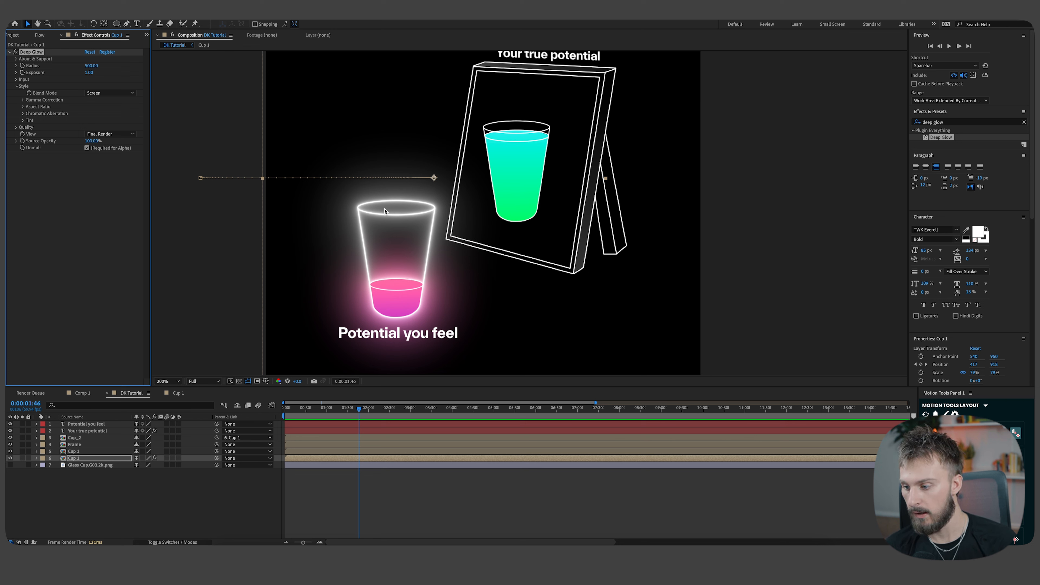
Set the Deep Glow radius to 1021 and exposure to 0.21 on the lower Cup 1 copy.
{"action": "left_click", "coordinate": [296, 453]}
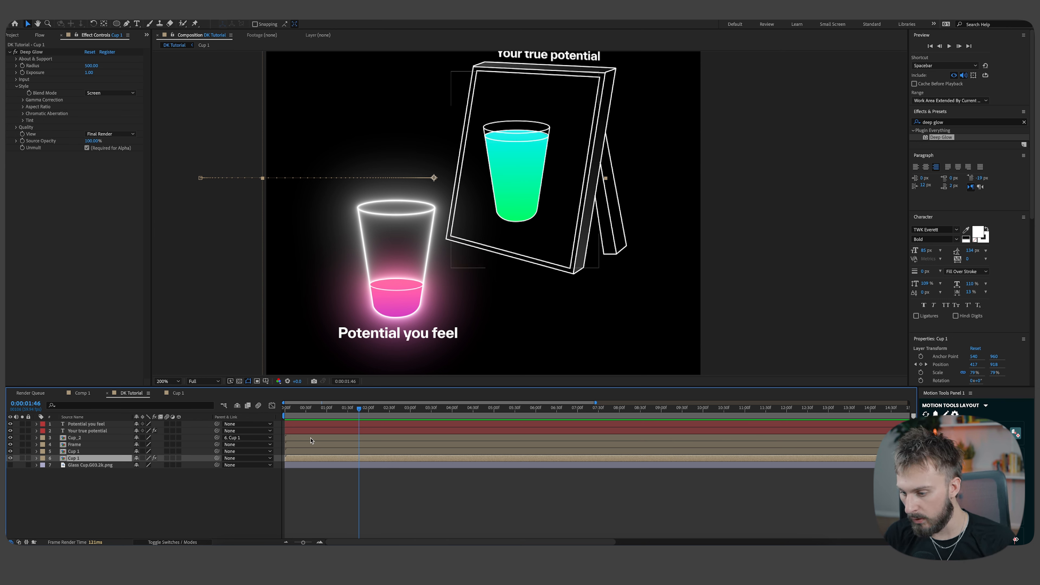
{"action": "left_click", "coordinate": [50, 52]}
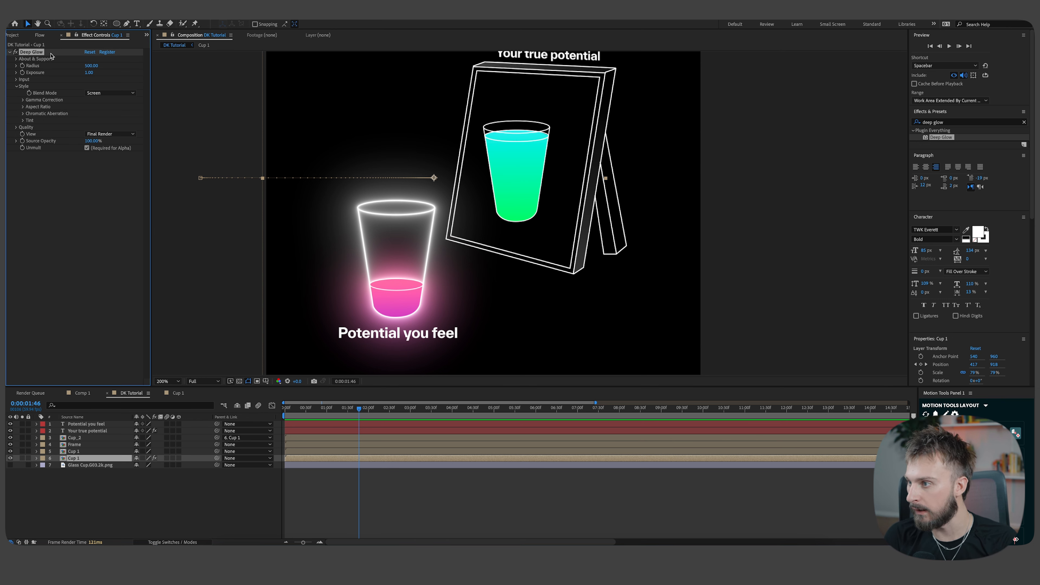
{"action": "left_click_drag", "start_coordinate": [89, 73], "coordinate": [197, 67]}
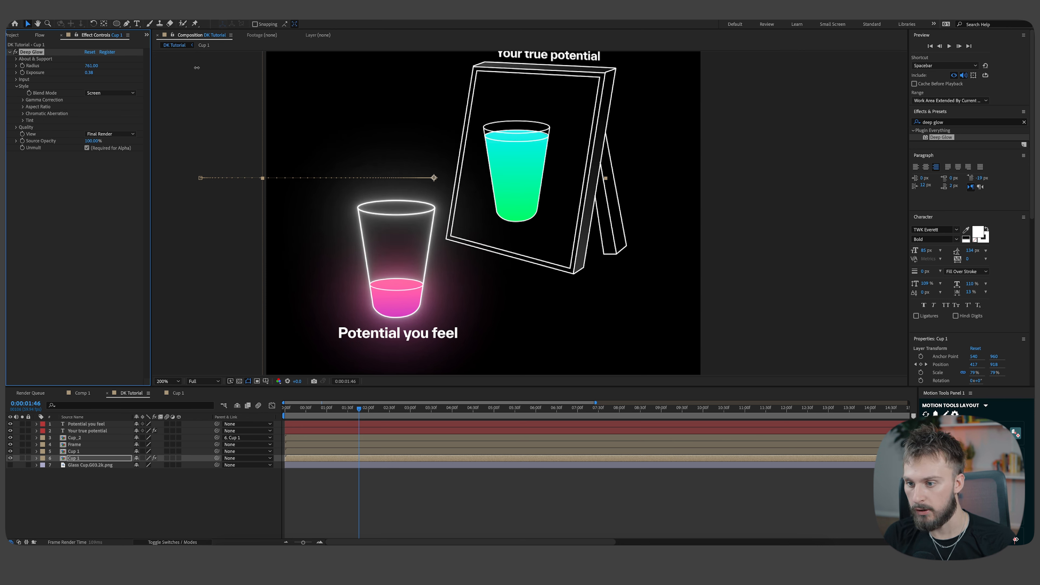
{"action": "left_click_drag", "start_coordinate": [286, 69], "coordinate": [301, 69]}
{"action": "left_click_drag", "start_coordinate": [88, 72], "coordinate": [79, 73]}
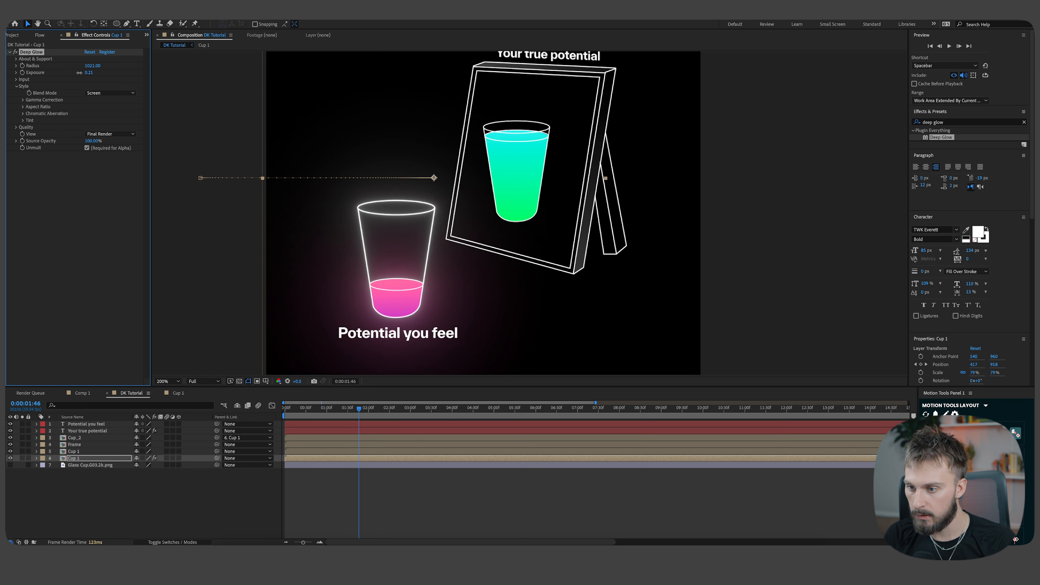
{"action": "left_click", "coordinate": [60, 219]}
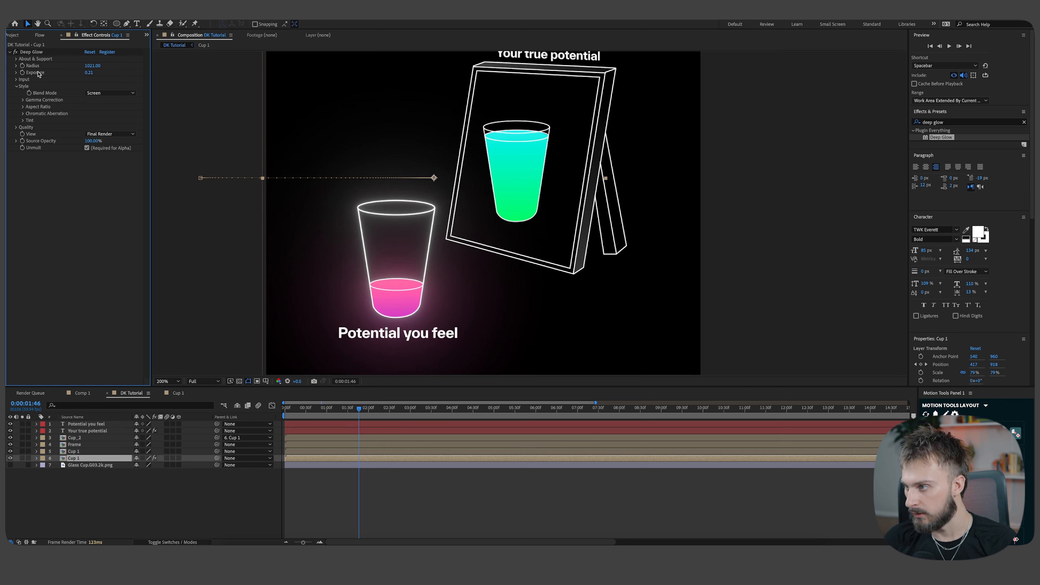
Duplicate the Cup_2 layer and paste Cup 1's Deep Glow effect onto the lower copy.
{"action": "left_click", "coordinate": [42, 54]}
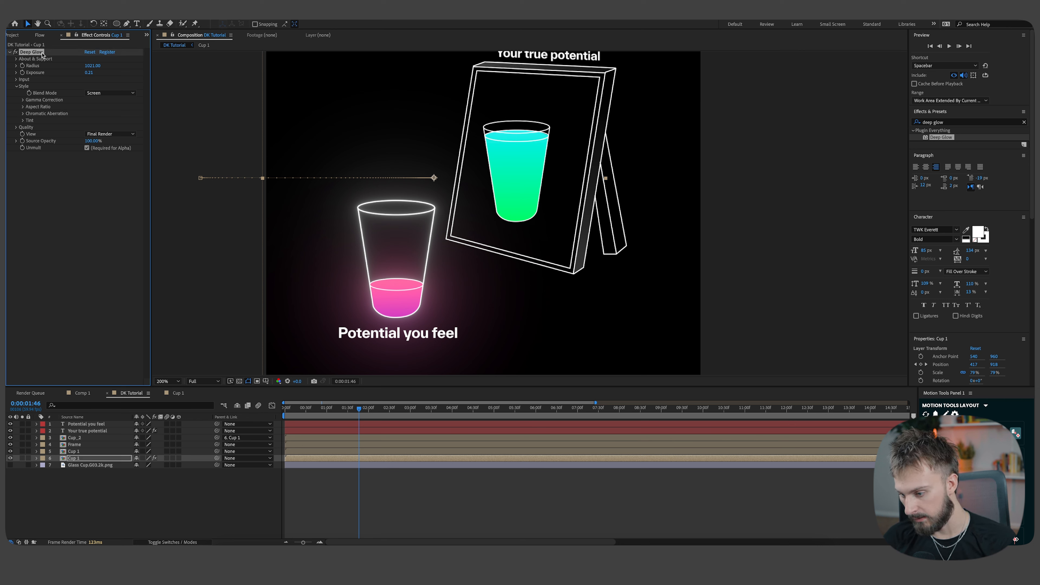
{"action": "left_click", "coordinate": [407, 516]}
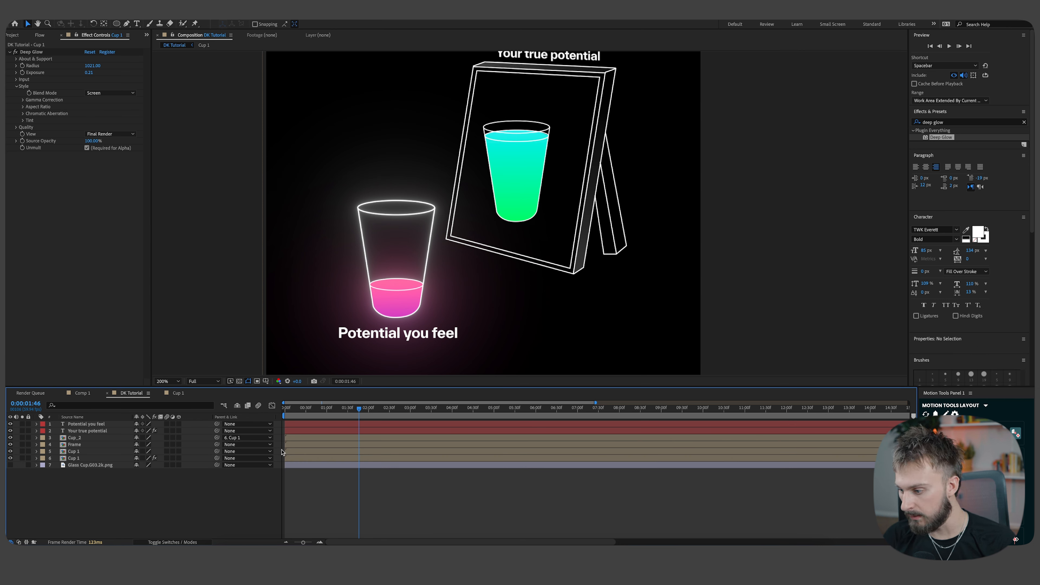
{"action": "left_click", "coordinate": [108, 459]}
{"action": "left_click", "coordinate": [101, 445]}
{"action": "left_click", "coordinate": [303, 439]}
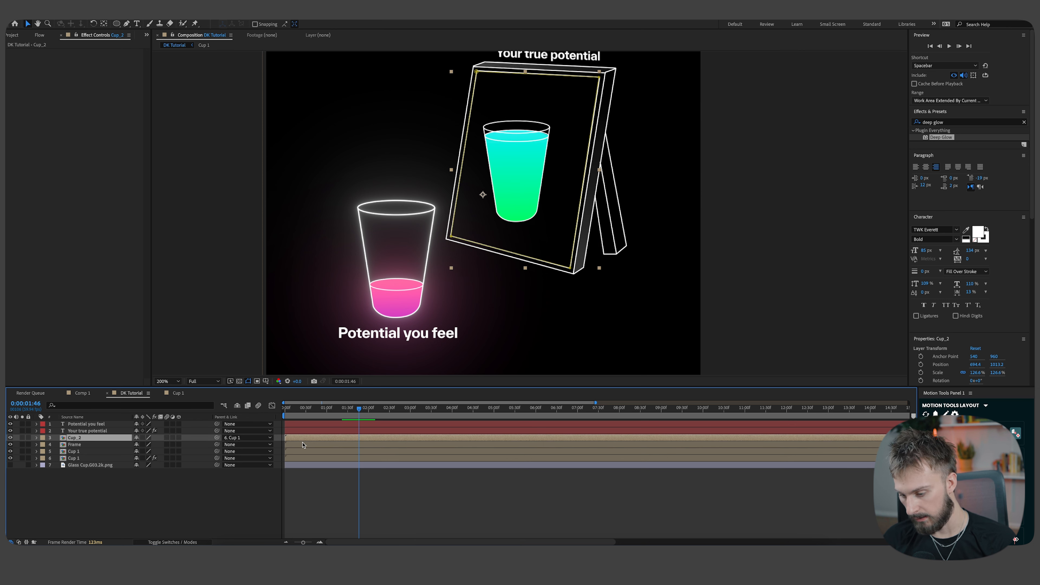
{"action": "key", "text": "ctrl+d"}
{"action": "left_click", "coordinate": [324, 445]}
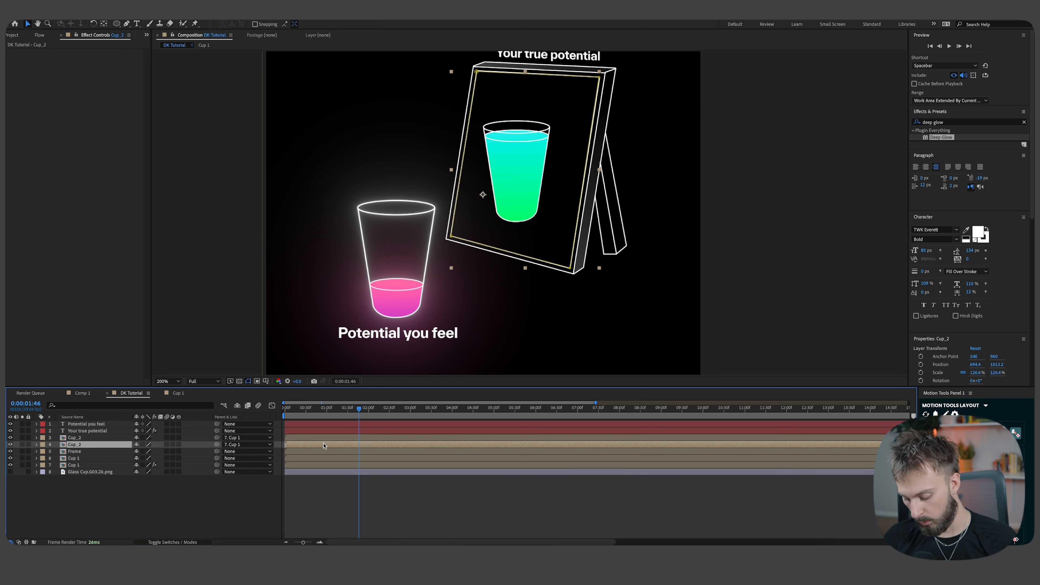
{"action": "key", "text": "ctrl+alt+shift+e"}
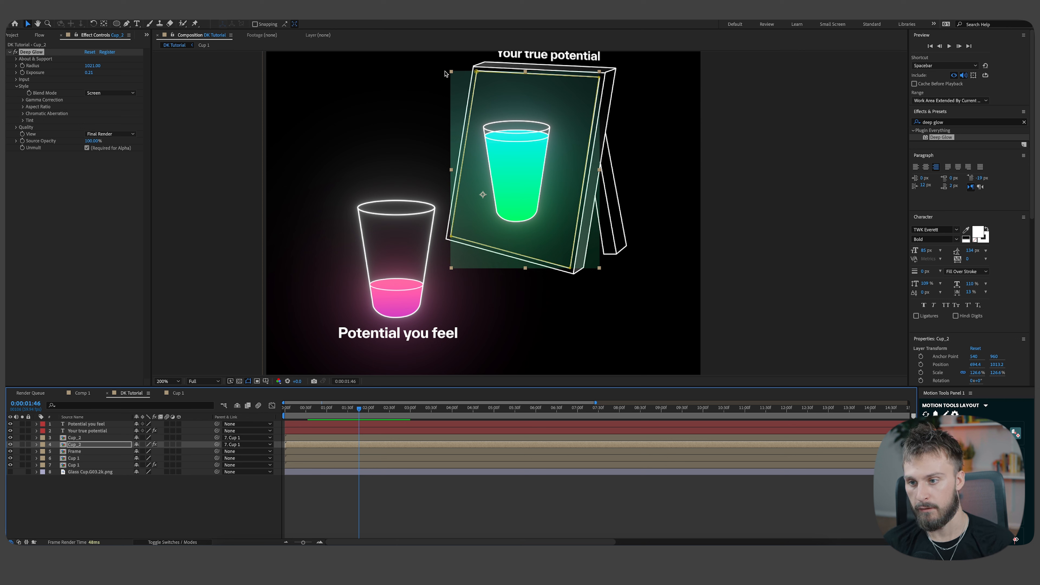
Reduce the Deep Glow spread on the lower Cup_2 copy so the glow stays within the picture frame.
{"action": "left_click", "coordinate": [87, 71]}
{"action": "mouse_move", "coordinate": [87, 70]}
{"action": "left_mouse_down"}
{"action": "mouse_move", "coordinate": [58, 70]}
{"action": "mouse_move", "coordinate": [82, 75]}
{"action": "left_mouse_up"}
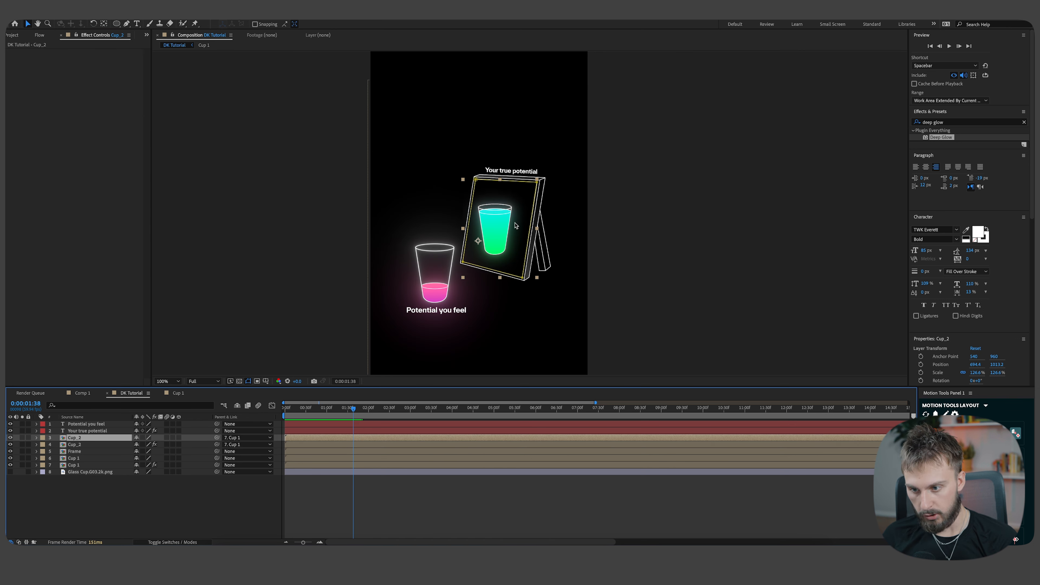
{"action": "left_click", "coordinate": [700, 289]}
{"action": "scroll", "coordinate": [588, 260], "scroll_direction": "up", "scroll_amount": 2}
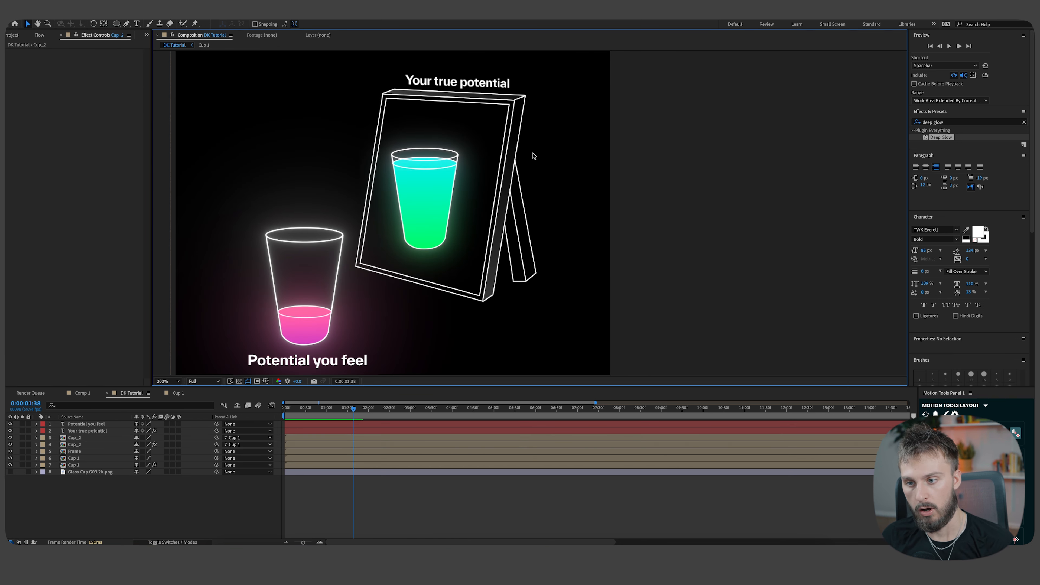
Duplicate the Frame layer and paste the copied Deep Glow effect onto the lower copy.
{"action": "left_click", "coordinate": [100, 452]}
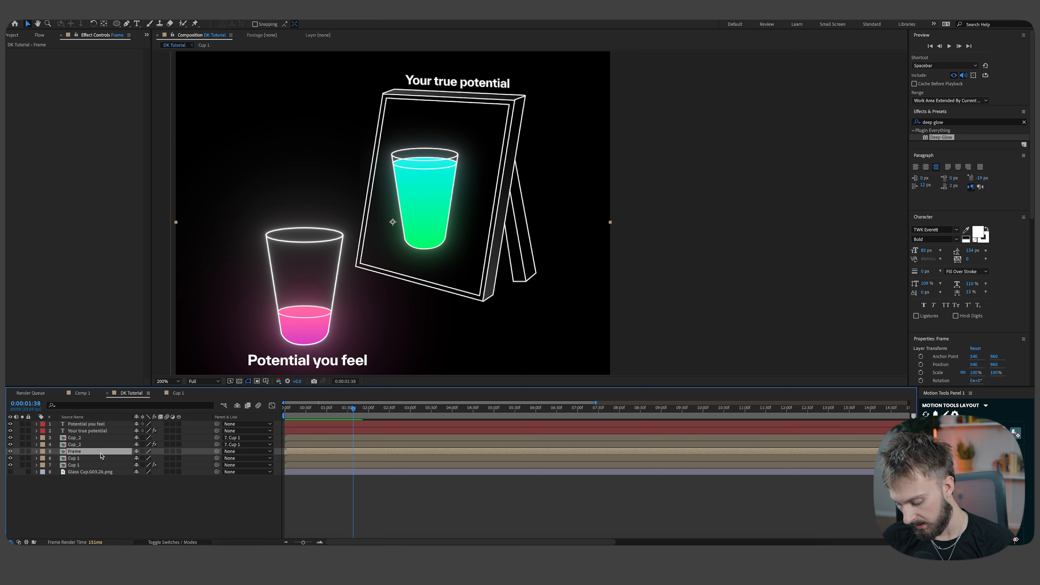
{"action": "key", "text": "ctrl+d"}
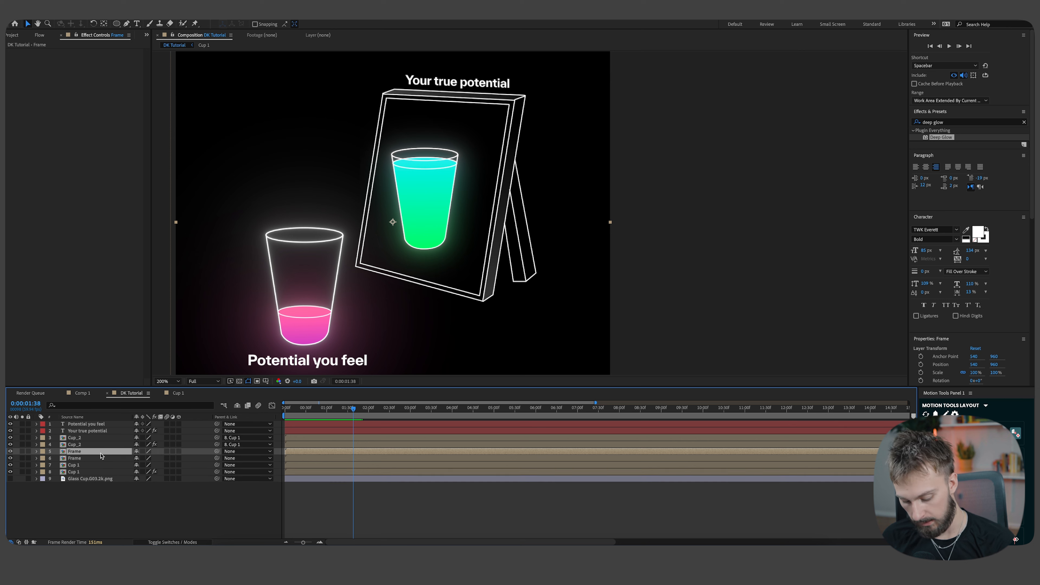
{"action": "left_click", "coordinate": [316, 458]}
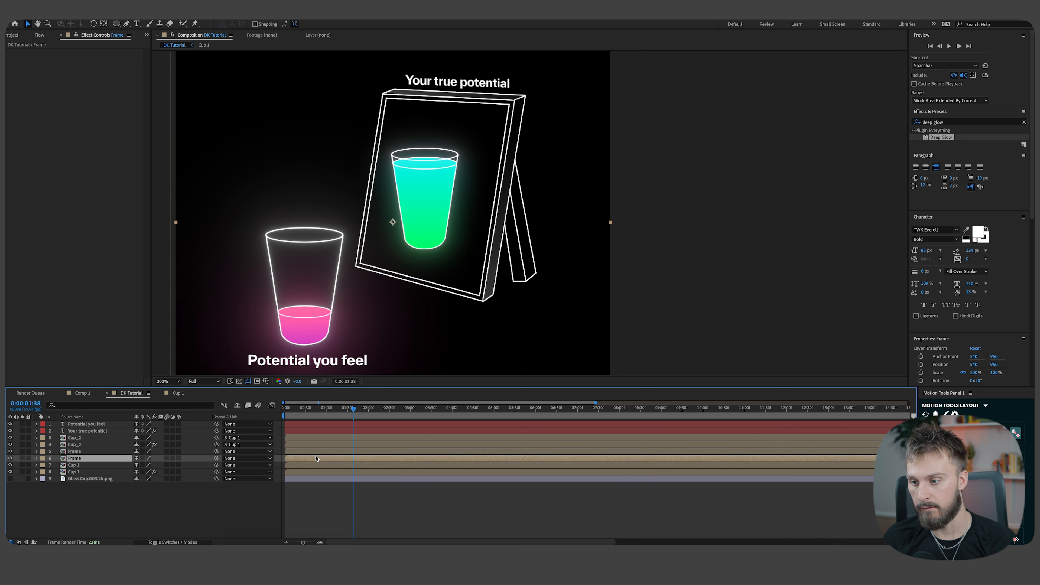
{"action": "key", "text": "ctrl+v"}
{"action": "scroll", "coordinate": [381, 235], "scroll_direction": "down", "scroll_amount": 1}
{"action": "scroll", "coordinate": [400, 215], "scroll_direction": "up", "scroll_amount": 1}
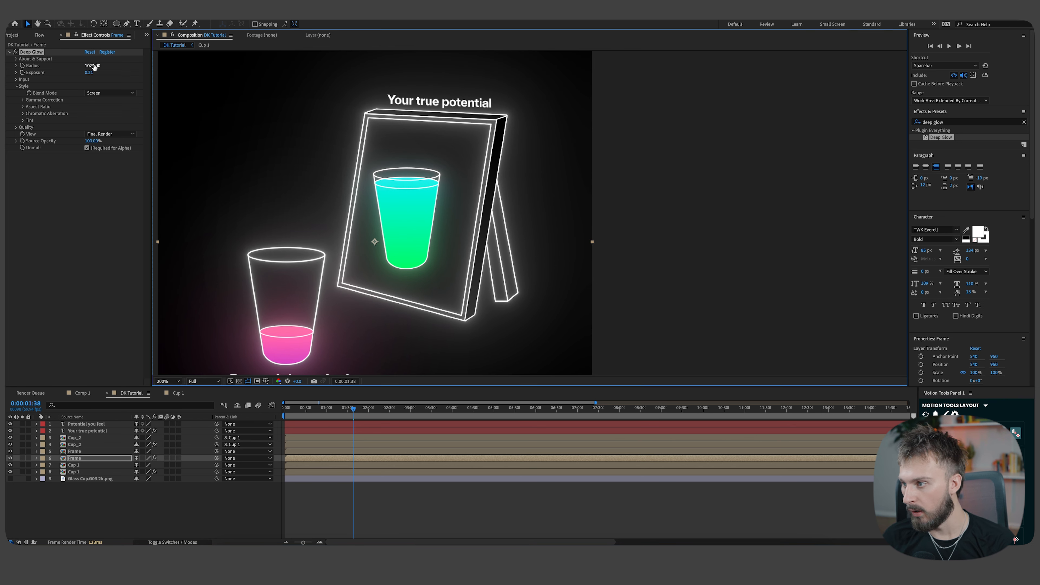
Tighten the glow on the lower Frame copy by greatly reducing the Deep Glow radius and setting exposure to 0.19.
{"action": "left_click_drag", "start_coordinate": [93, 66], "coordinate": [1, 61]}
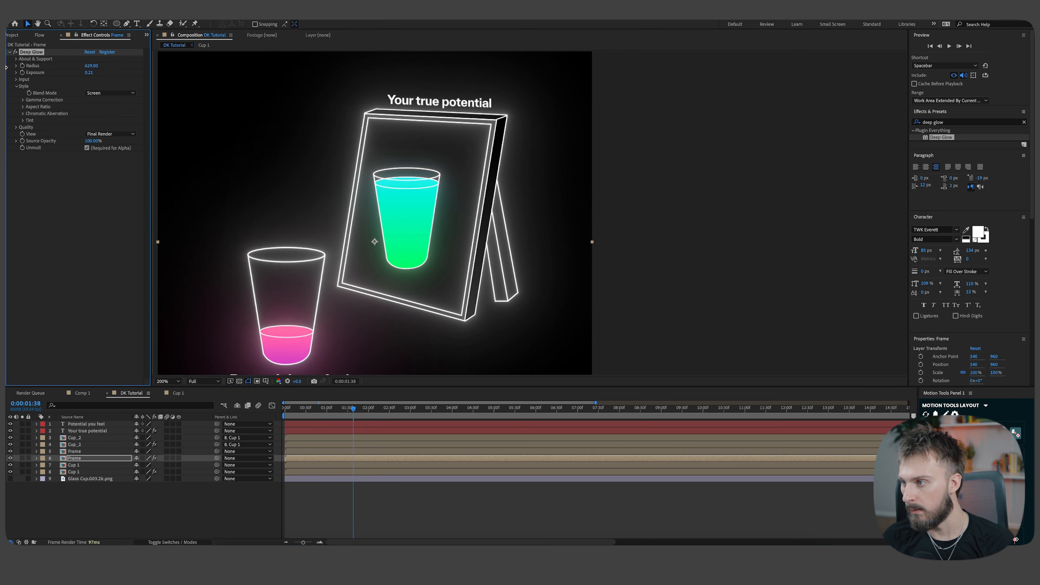
{"action": "left_click_drag", "start_coordinate": [89, 73], "coordinate": [77, 76]}
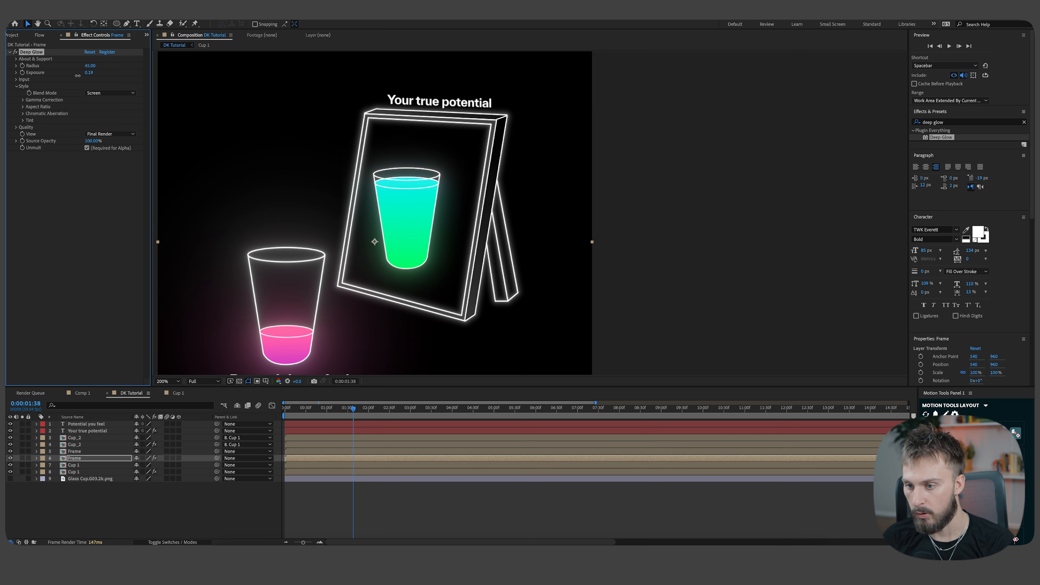
{"action": "left_click", "coordinate": [688, 226]}
Paste the copied Deep Glow effect onto both caption layers, "Your true potential" and "Potential you feel".
{"action": "scroll", "coordinate": [459, 227], "scroll_direction": "down", "scroll_amount": 1}
{"action": "left_click", "coordinate": [71, 445]}
{"action": "left_click", "coordinate": [90, 431]}
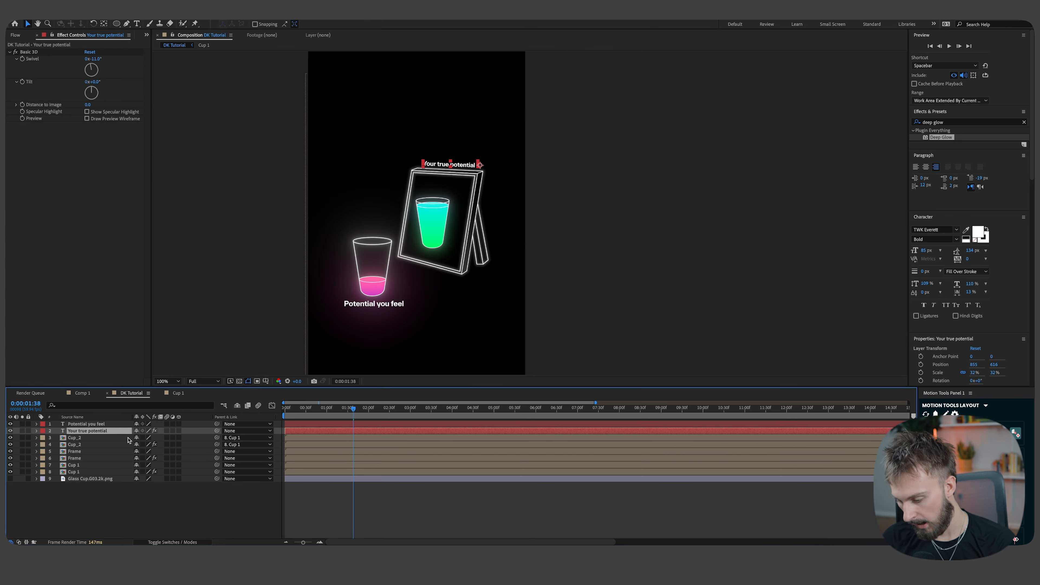
{"action": "left_click", "coordinate": [305, 425], "text": "shift"}
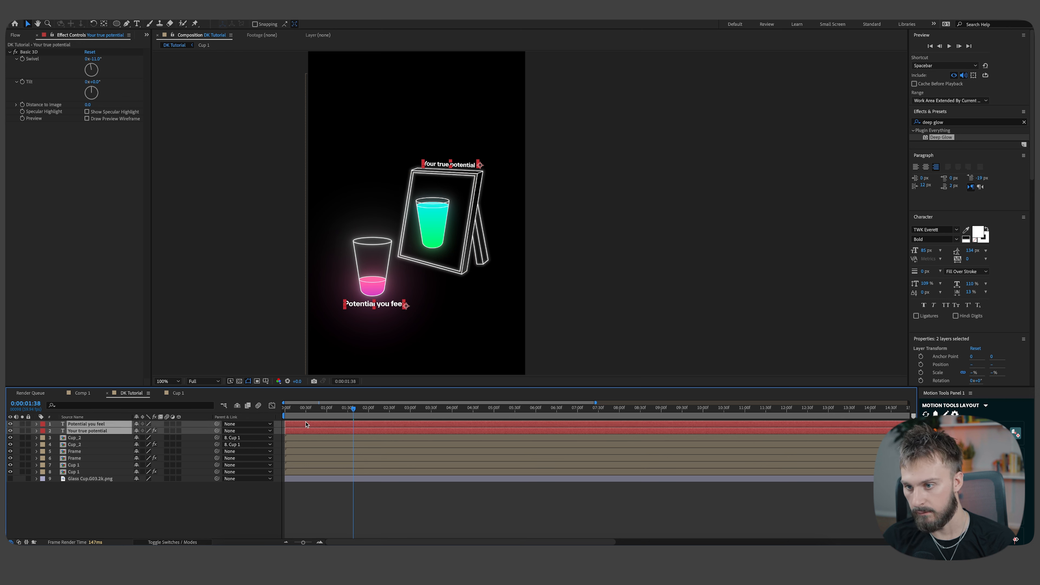
{"action": "key", "text": "super+v"}
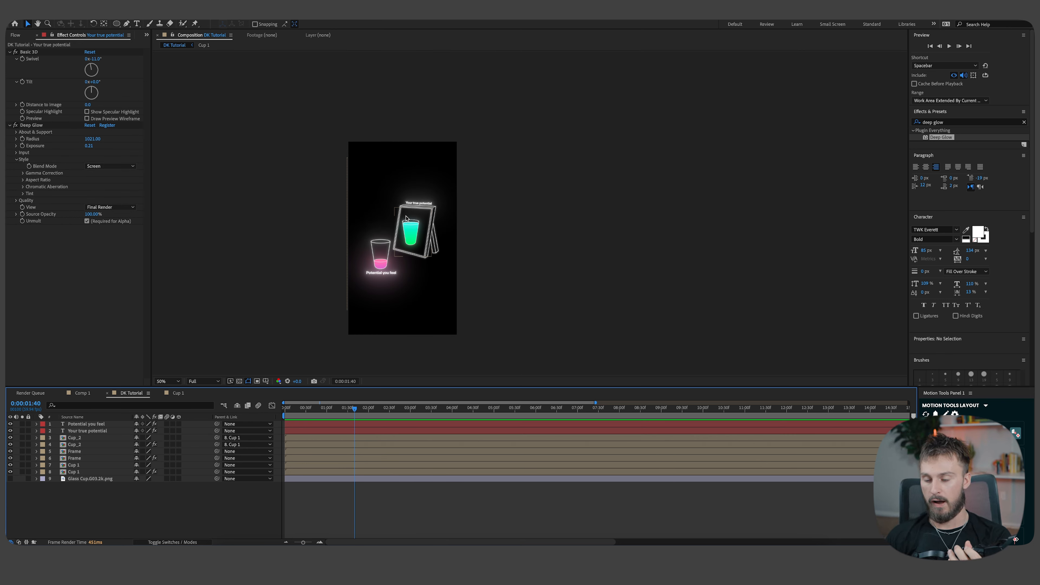